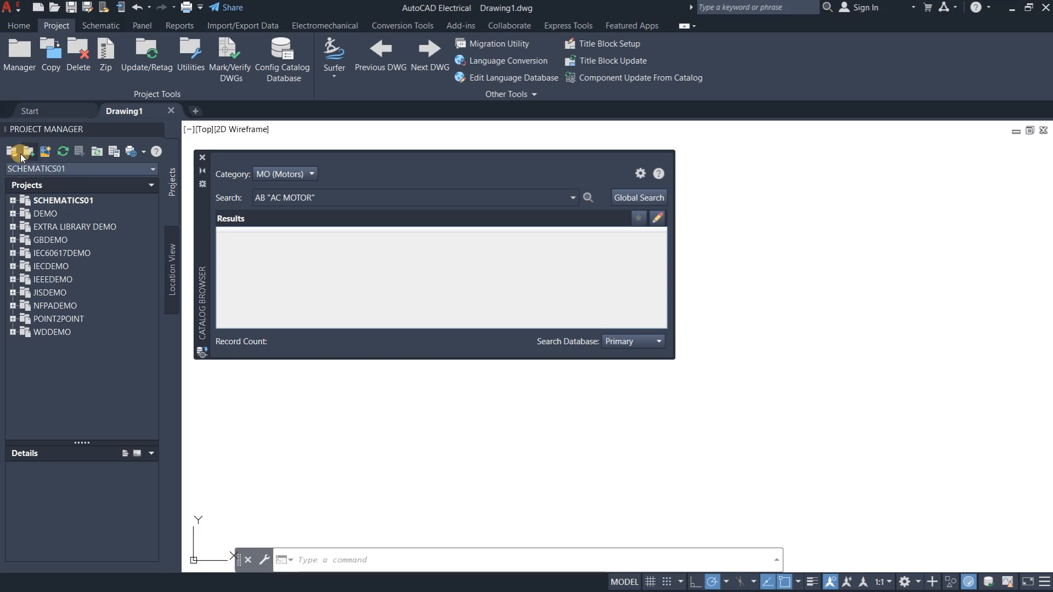
Start a new project and name it DEMO2.
{"action": "right_click", "coordinate": [70, 378]}
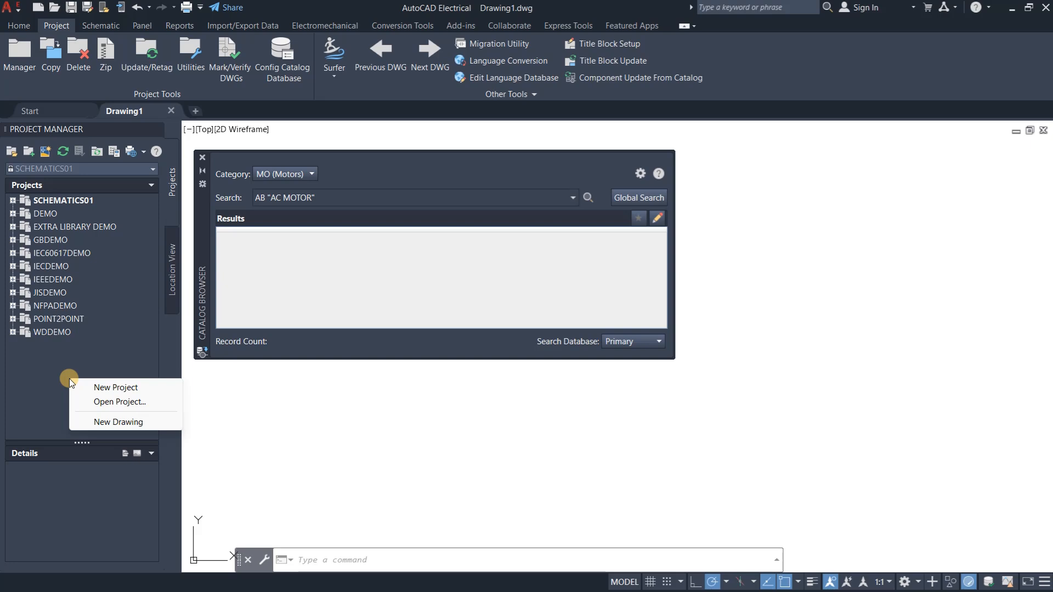
{"action": "left_click", "coordinate": [106, 391]}
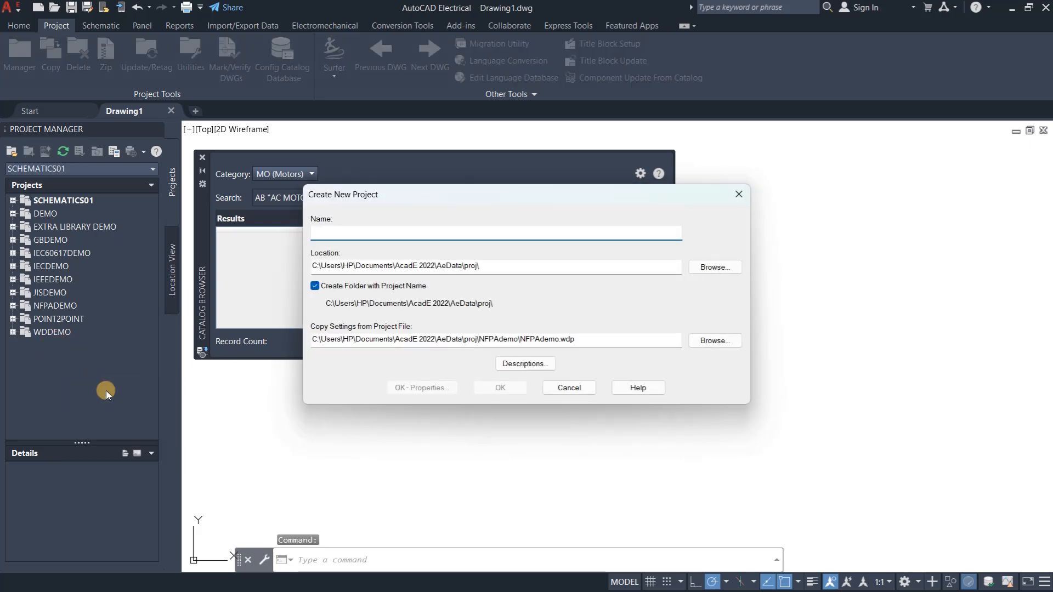
{"action": "left_click", "coordinate": [373, 230]}
{"action": "type", "text": "DE"}
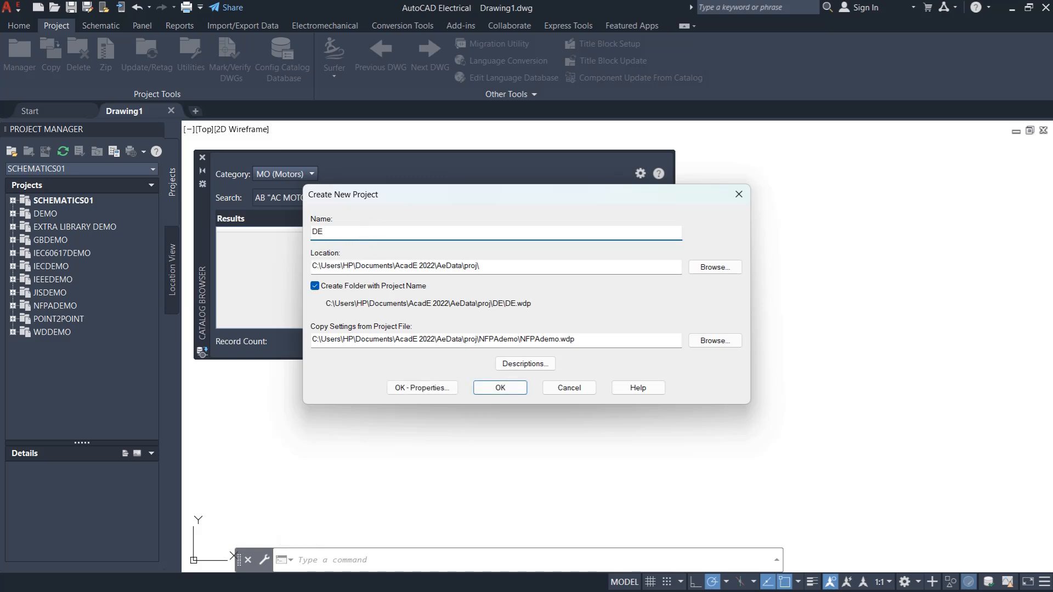
{"action": "type", "text": "MO2"}
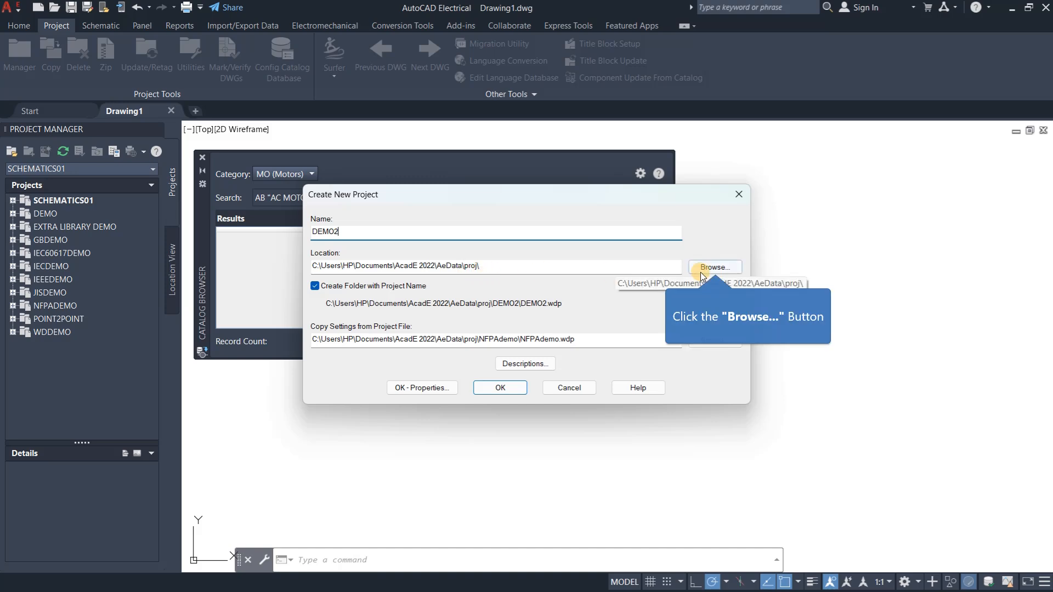
Set the project location to the MEGAsync\TUT\ACAD ELEC folder in Documents and create the project.
{"action": "left_click", "coordinate": [729, 269]}
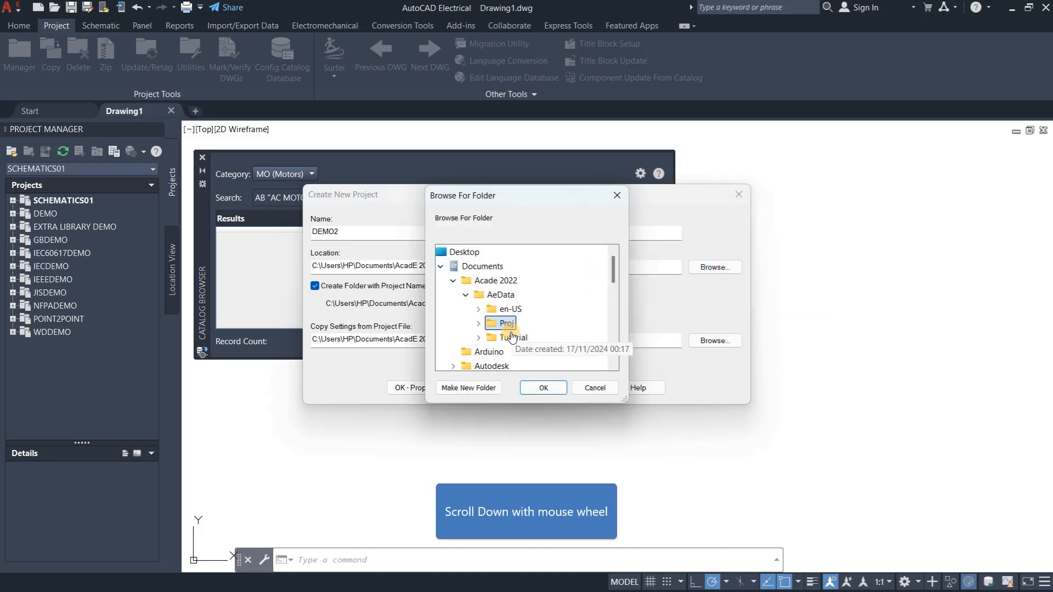
{"action": "scroll", "coordinate": [524, 307], "scroll_direction": "down", "scroll_amount": 3}
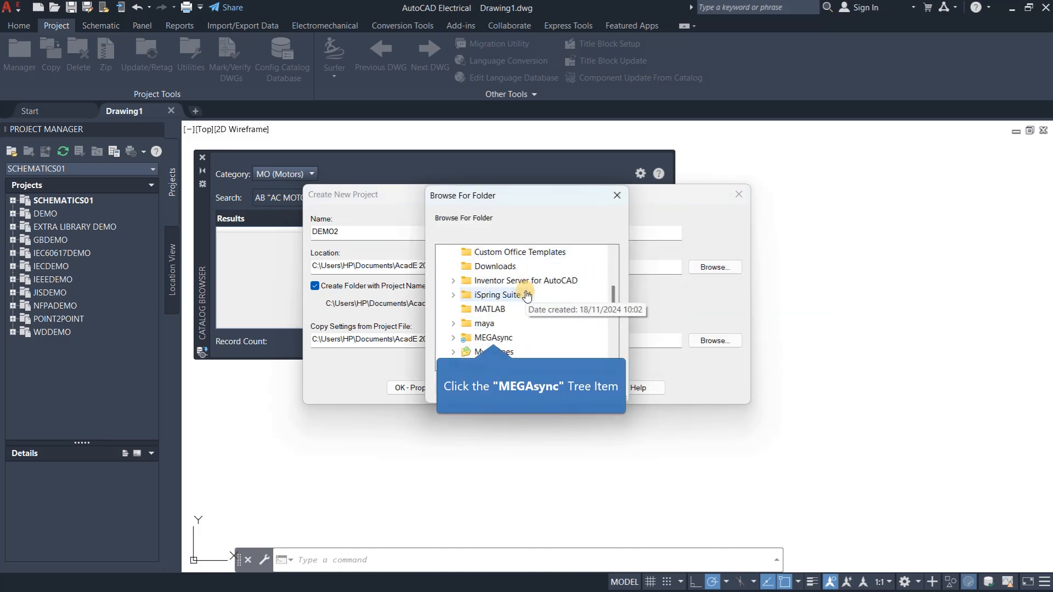
{"action": "left_click", "coordinate": [494, 338]}
{"action": "scroll", "coordinate": [504, 343], "scroll_direction": "down", "scroll_amount": 3}
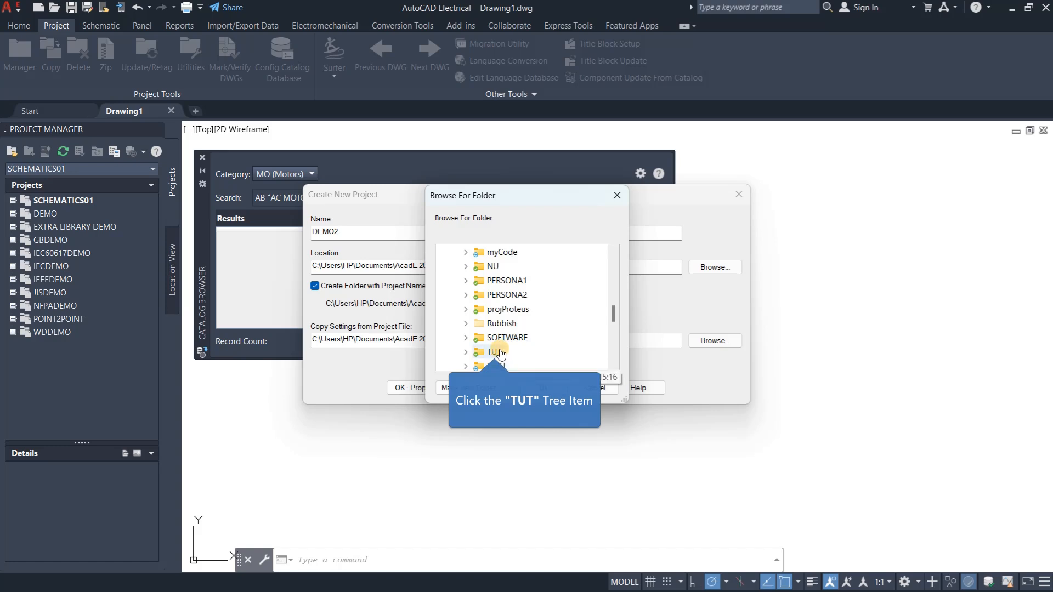
{"action": "left_click", "coordinate": [499, 352]}
{"action": "left_click", "coordinate": [528, 366]}
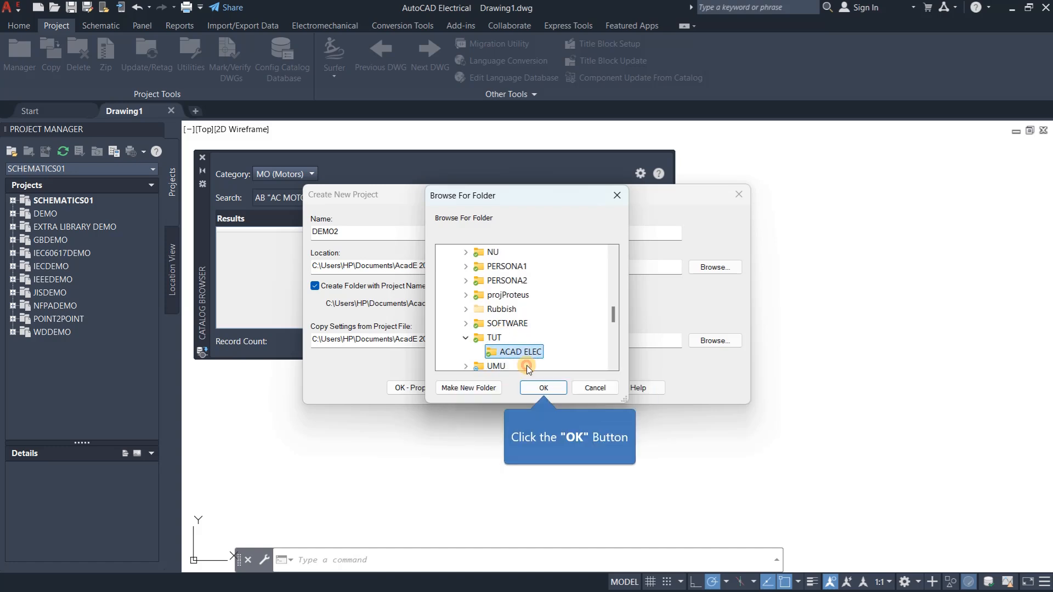
{"action": "left_click", "coordinate": [542, 387]}
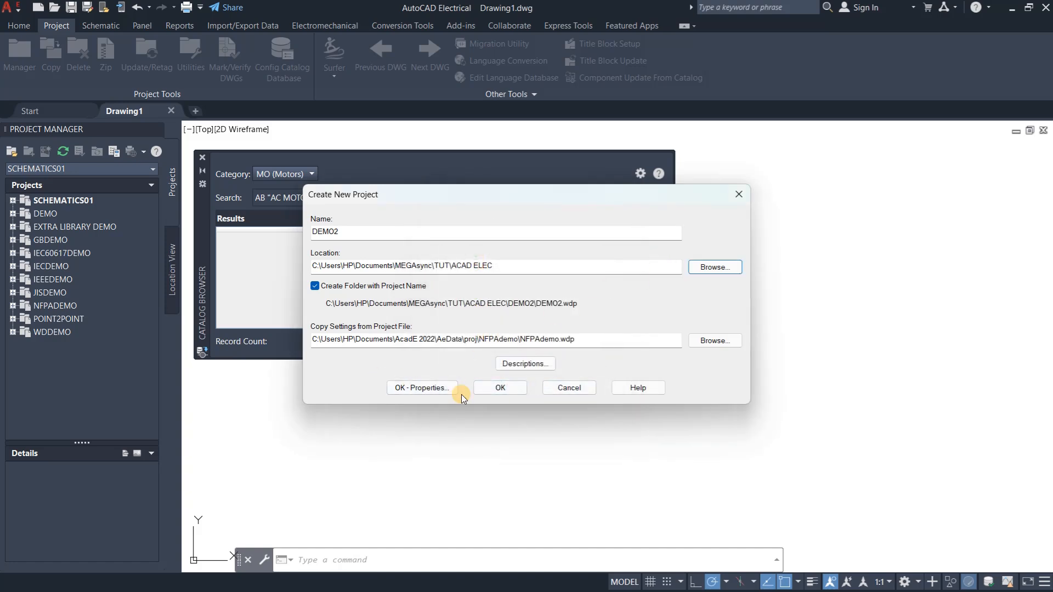
{"action": "left_click", "coordinate": [508, 387]}
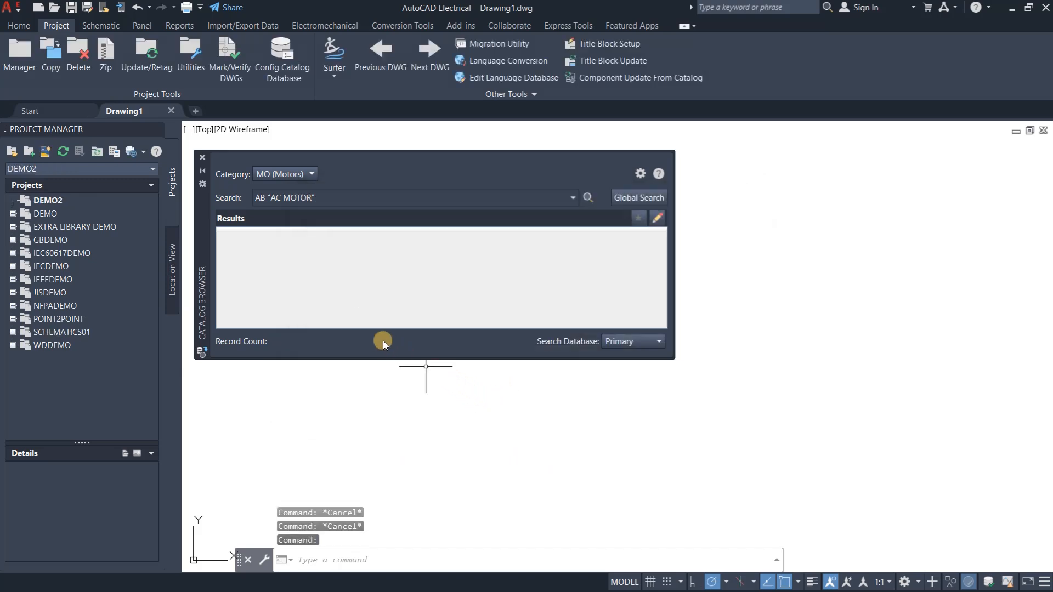
Start a new drawing in the DEMO2 project and name it USING_ICON_MENU.
{"action": "left_click", "coordinate": [41, 202]}
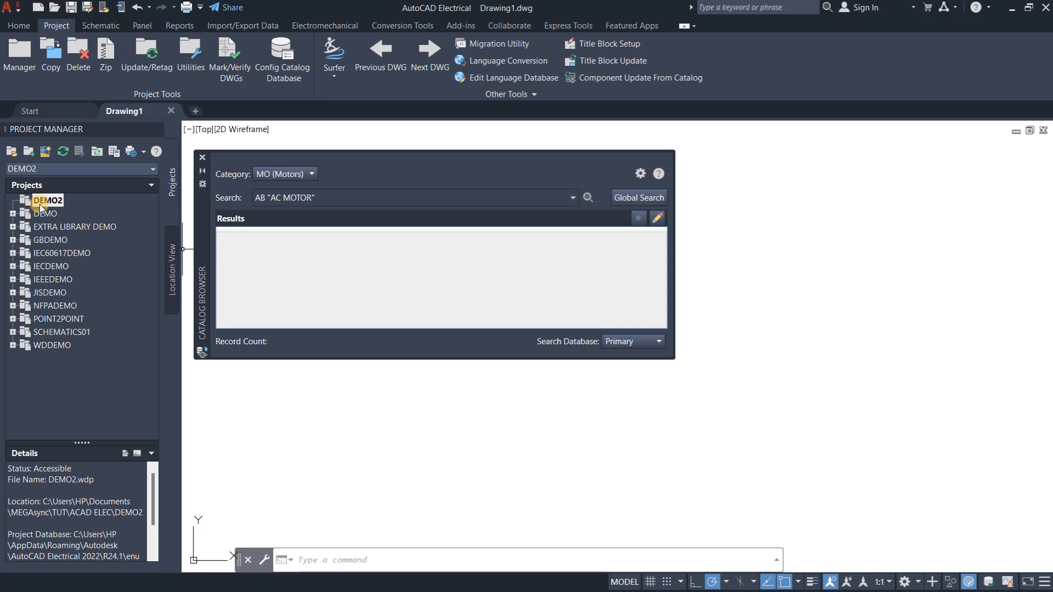
{"action": "right_click", "coordinate": [39, 205]}
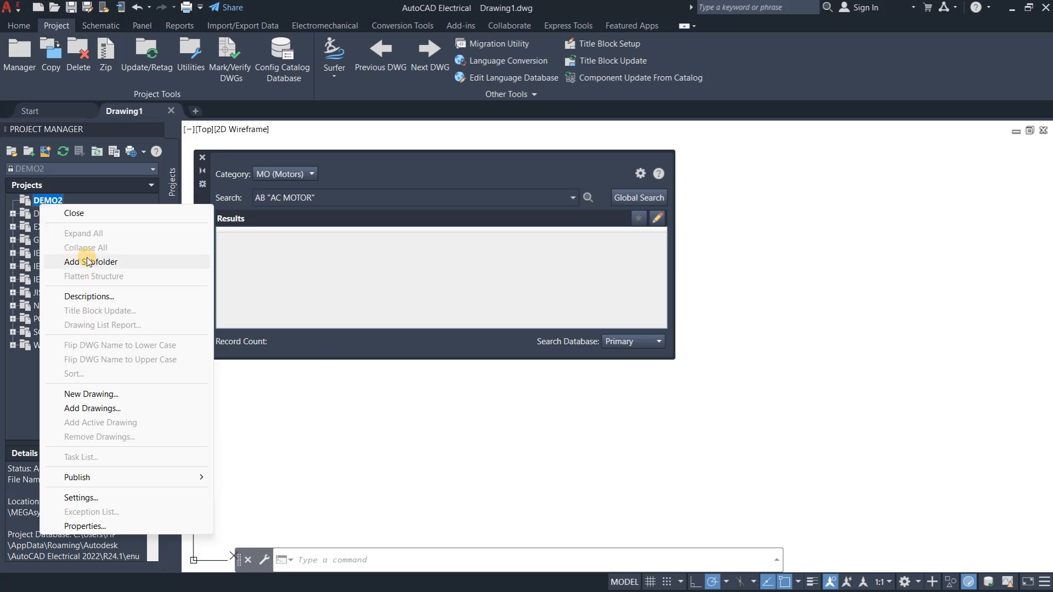
{"action": "left_click", "coordinate": [95, 394]}
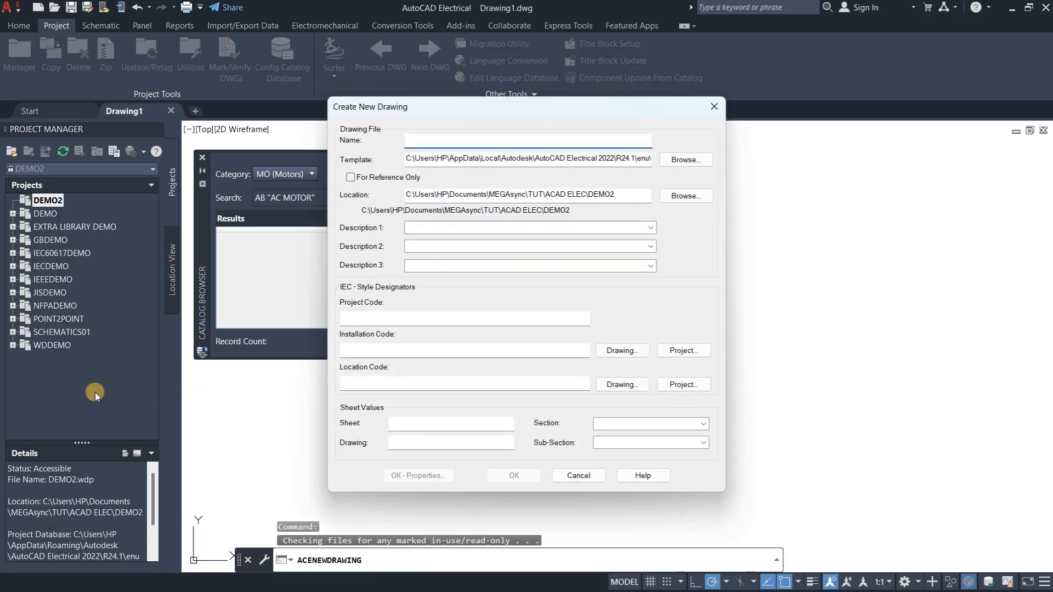
{"action": "left_click", "coordinate": [421, 137]}
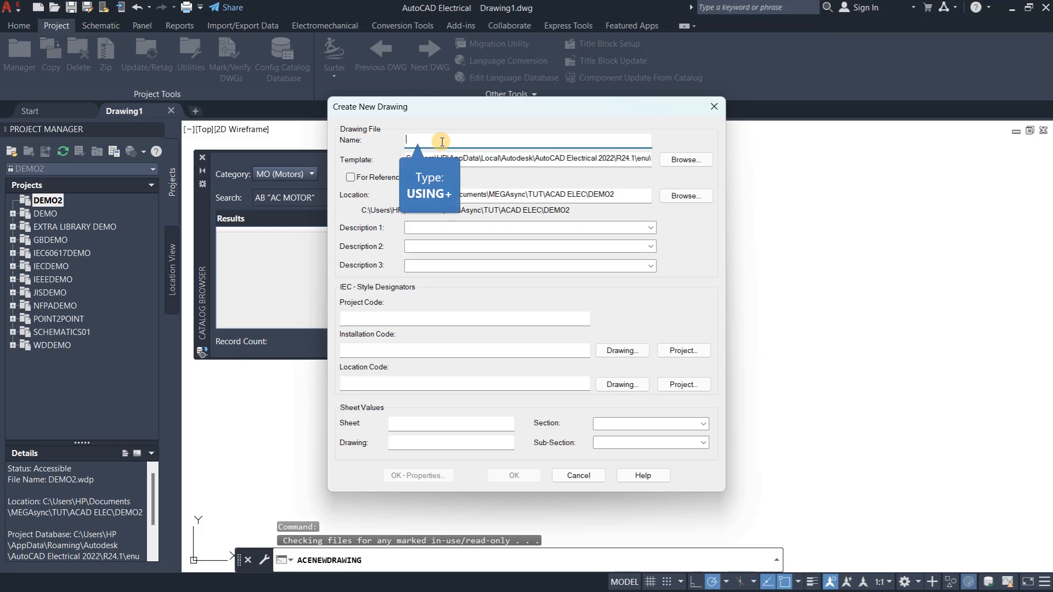
{"action": "type", "text": "USING"}
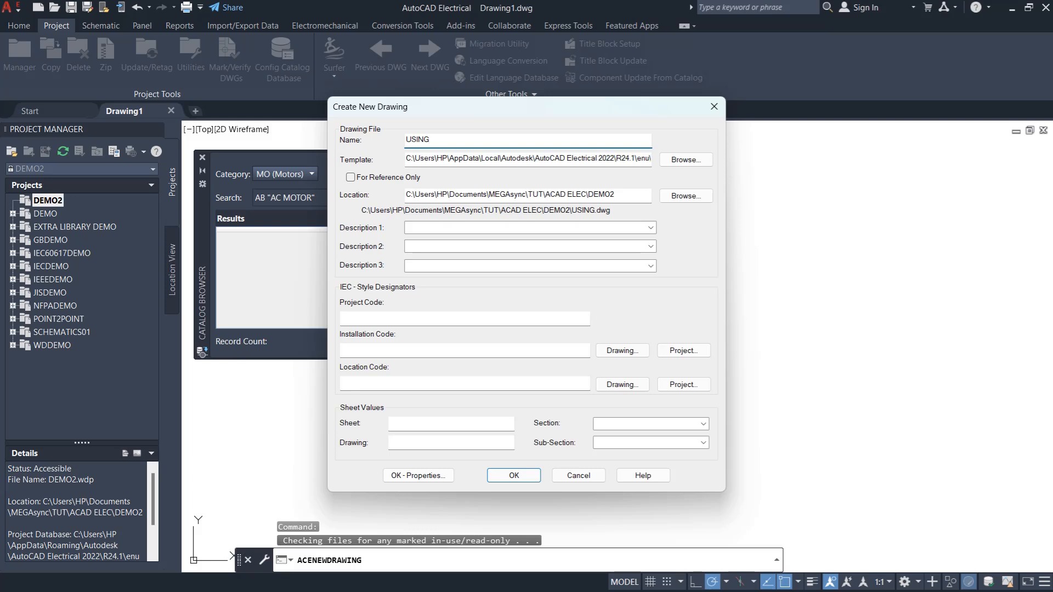
{"action": "type", "text": "+"}
{"action": "key", "text": "BackSpace"}
{"action": "type", "text": "_"}
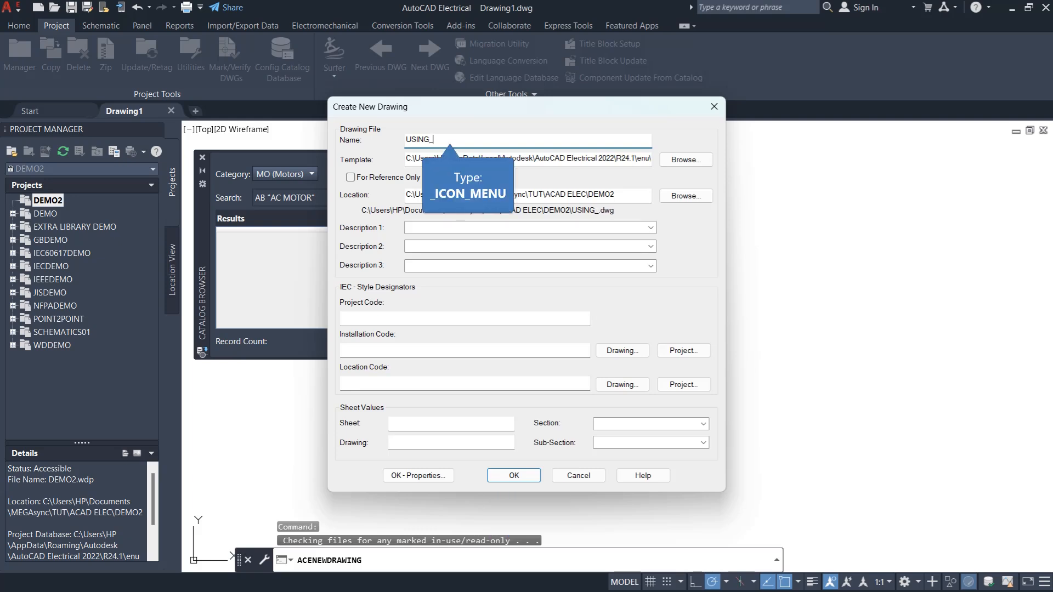
{"action": "type", "text": "ICON"}
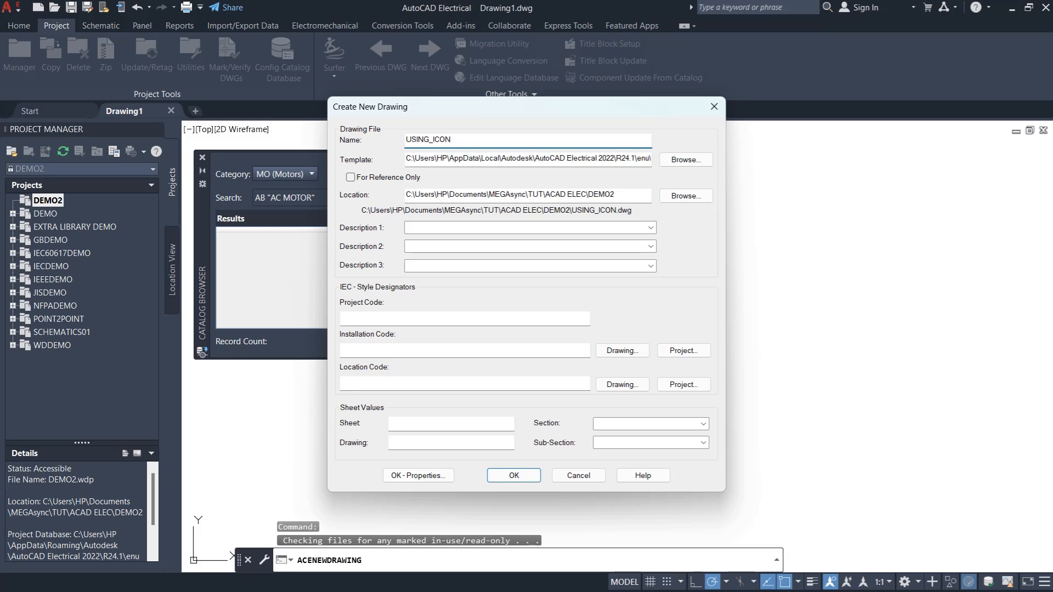
{"action": "type", "text": "_MENU"}
Choose ACAD_ELECTRICAL_IEC as the template for the new drawing.
{"action": "left_click", "coordinate": [686, 160]}
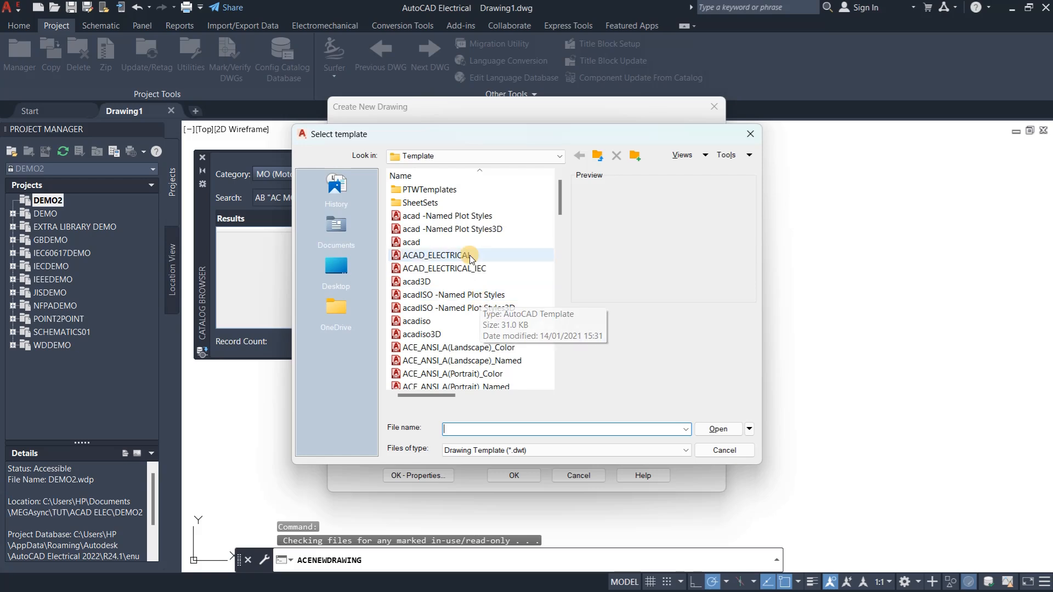
{"action": "left_click", "coordinate": [462, 268]}
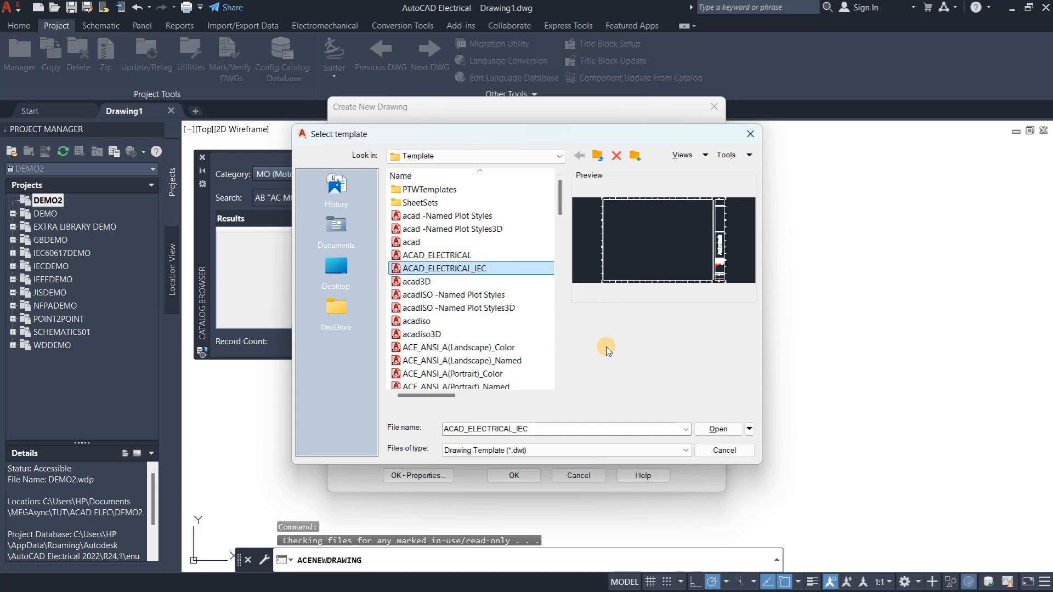
{"action": "left_click", "coordinate": [719, 430]}
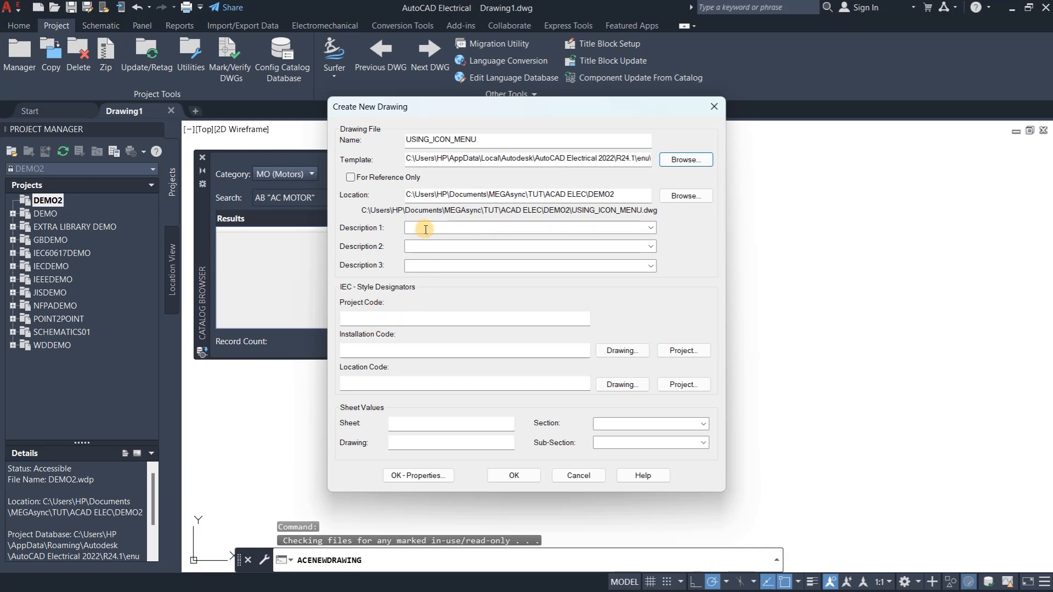
Enter DEMO FILE as the drawing's Description 1 and USING THE ICON MENU as Description 2.
{"action": "left_click", "coordinate": [426, 230]}
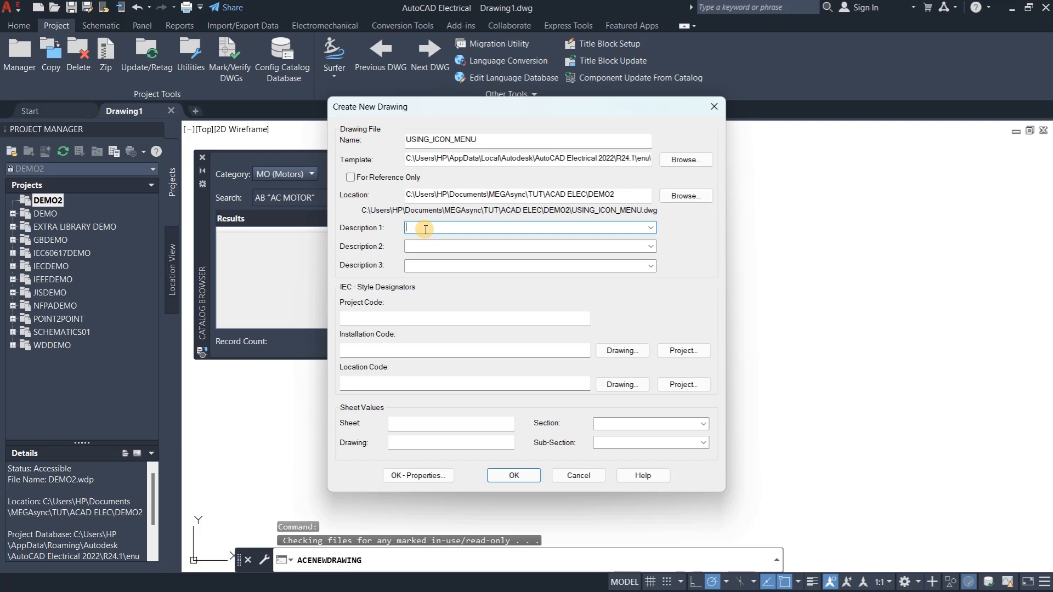
{"action": "type", "text": "DEMO FILE"}
{"action": "left_click", "coordinate": [490, 247]}
{"action": "type", "text": "U"}
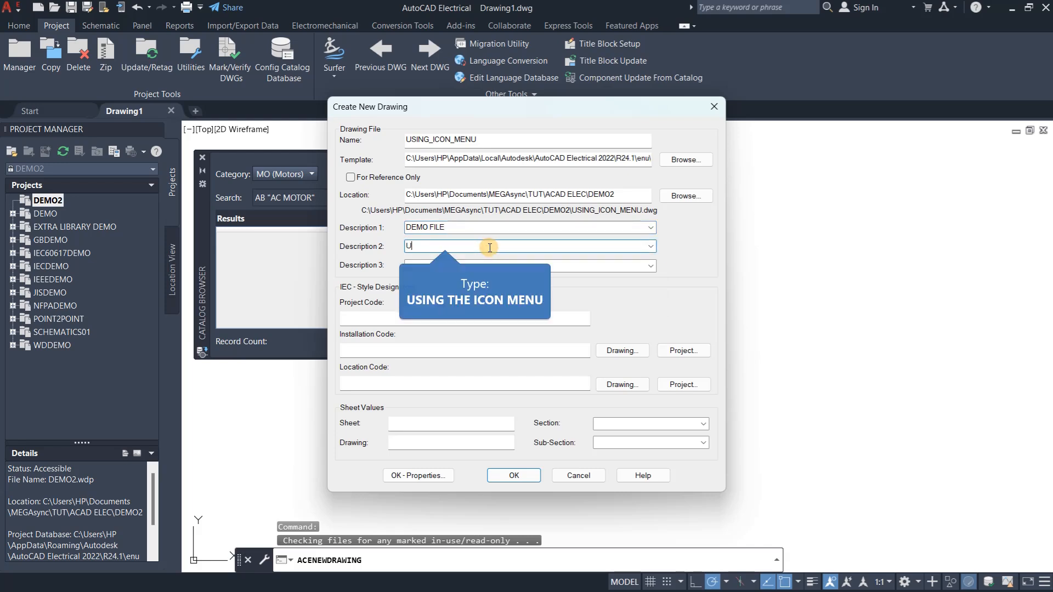
{"action": "type", "text": "SING "}
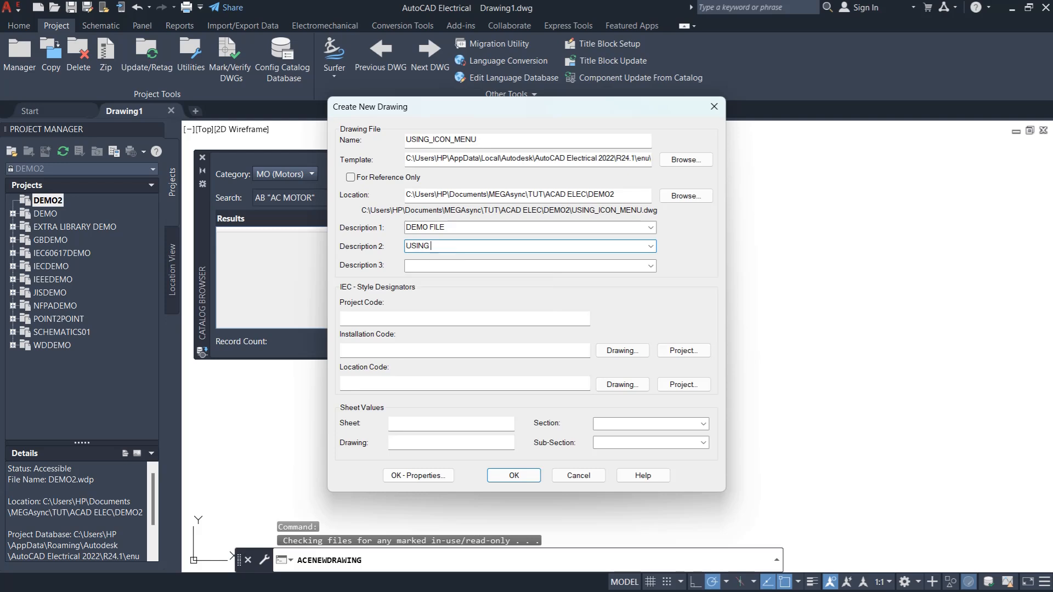
{"action": "type", "text": "THE ICON MENU"}
{"action": "left_click", "coordinate": [497, 265]}
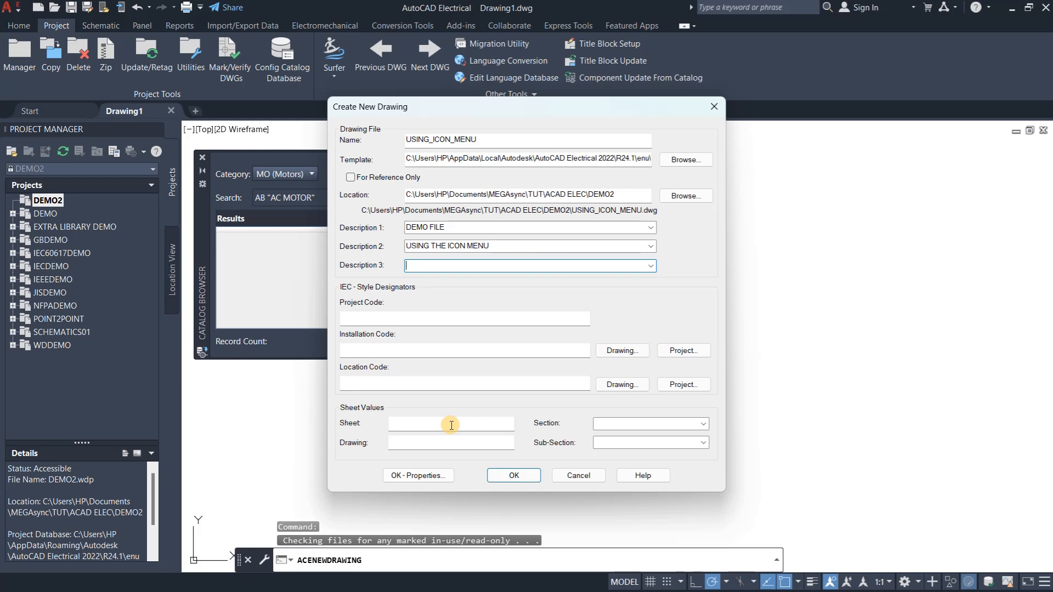
Create the drawing with the project default values applied to its settings, and close the Catalog Browser.
{"action": "left_click", "coordinate": [514, 477]}
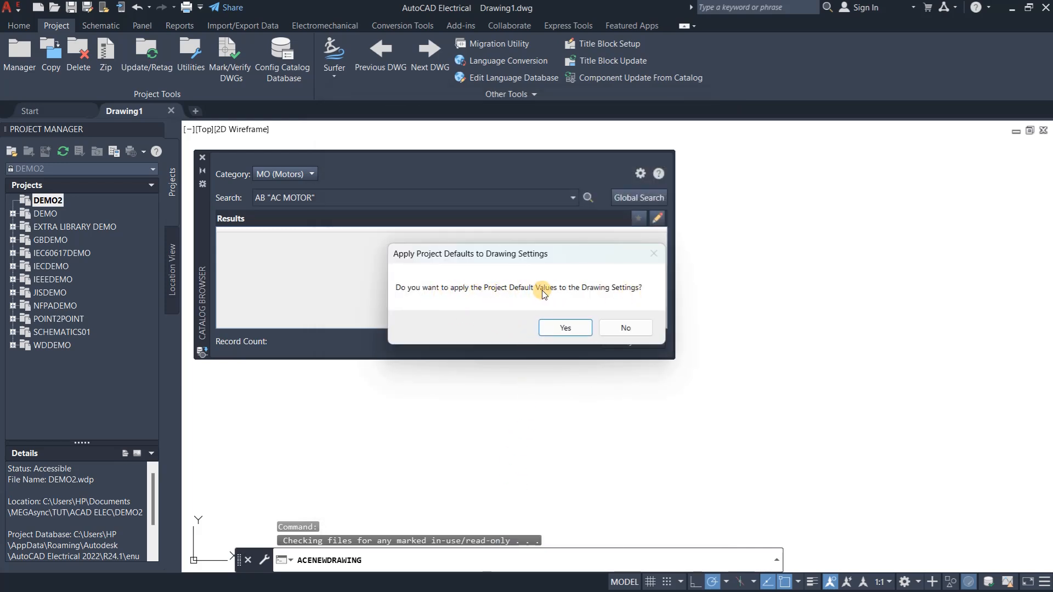
{"action": "left_click", "coordinate": [565, 329]}
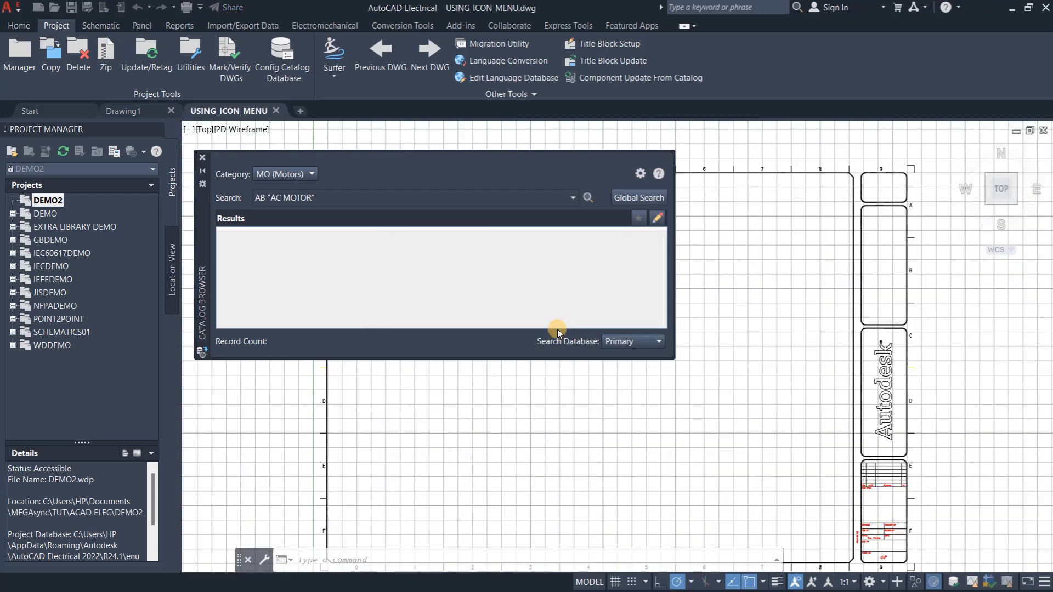
{"action": "left_click", "coordinate": [202, 160]}
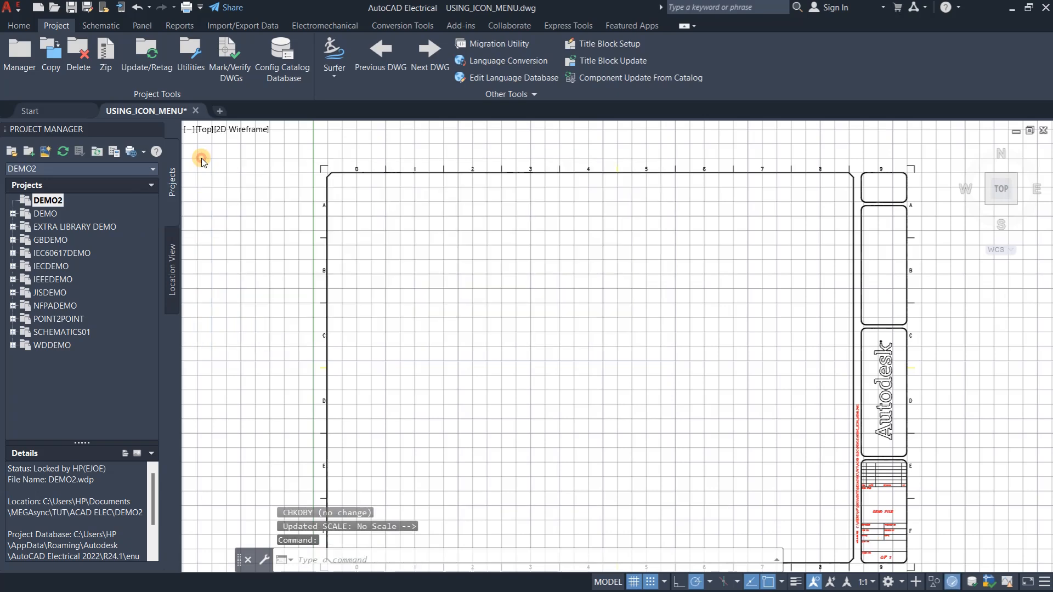
Examine the sheet frame and the title block entries of the new drawing.
{"action": "scroll", "coordinate": [466, 239], "scroll_direction": "down", "scroll_amount": 2}
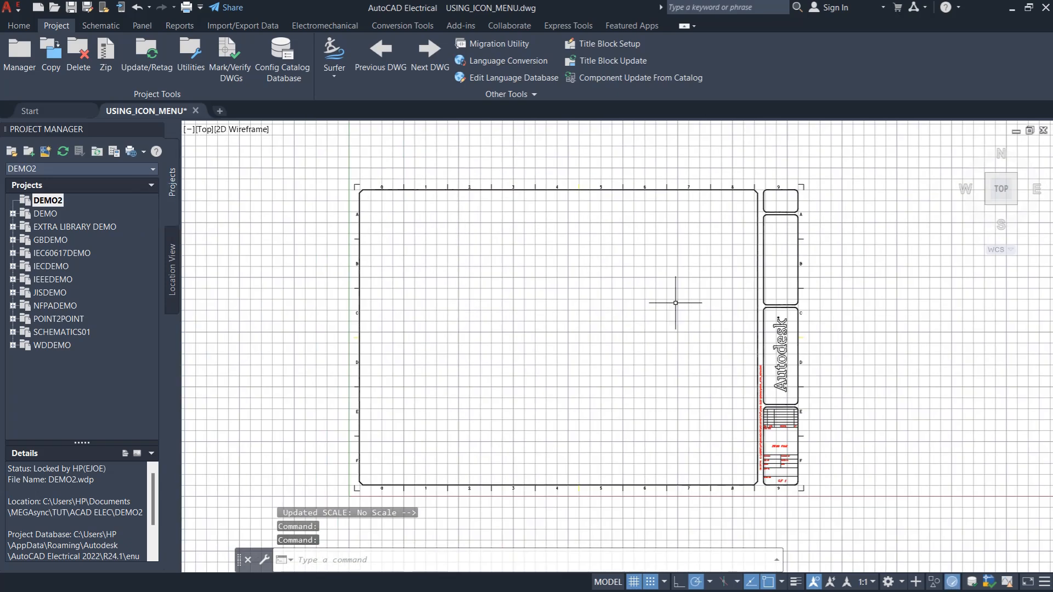
{"action": "scroll", "coordinate": [755, 429], "scroll_direction": "up", "scroll_amount": 4}
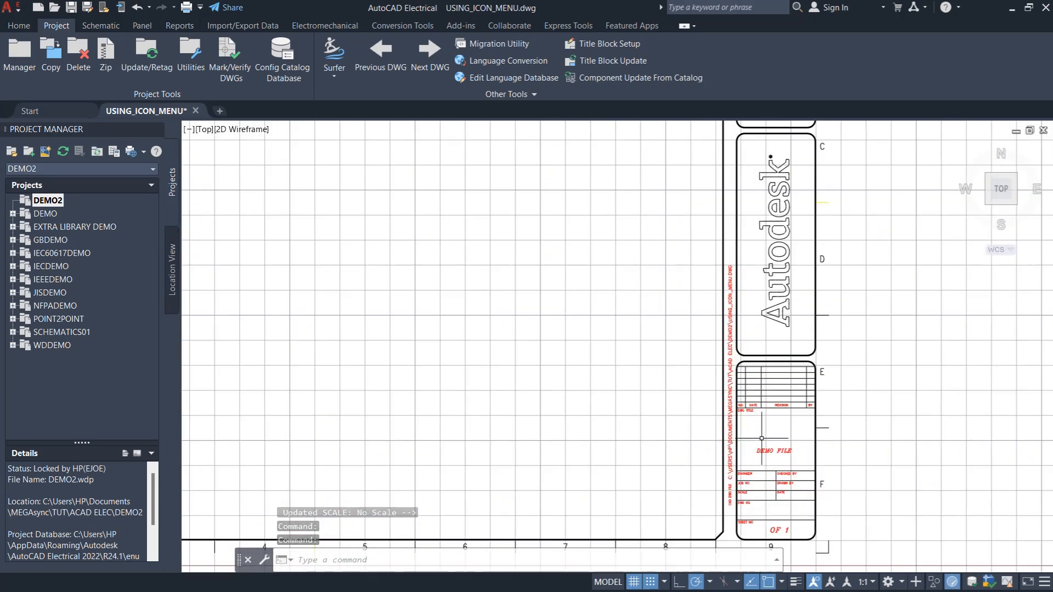
{"action": "scroll", "coordinate": [755, 434], "scroll_direction": "up", "scroll_amount": 2}
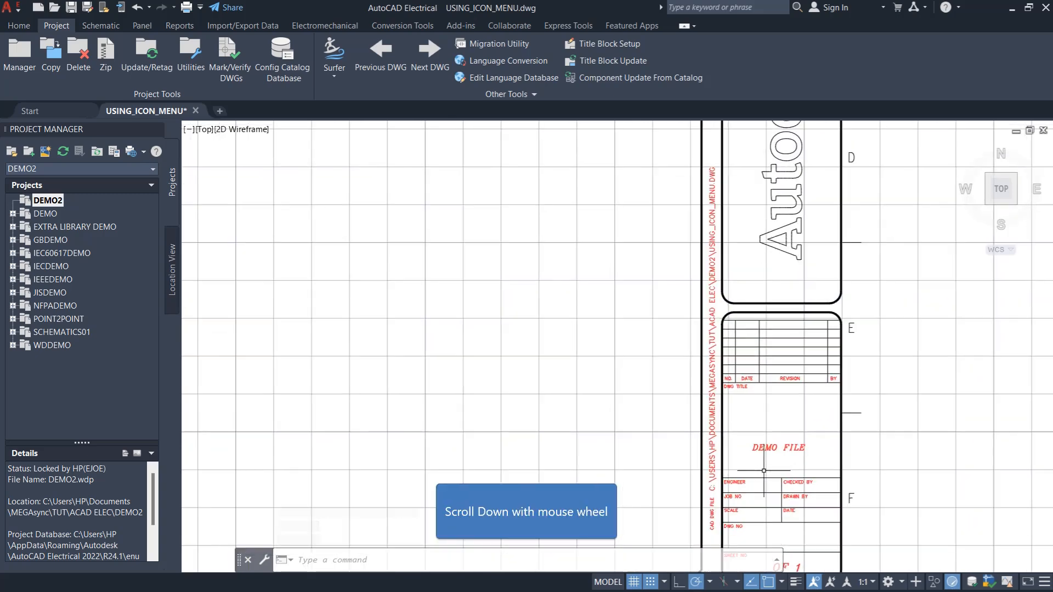
{"action": "scroll", "coordinate": [755, 437], "scroll_direction": "down", "scroll_amount": 2}
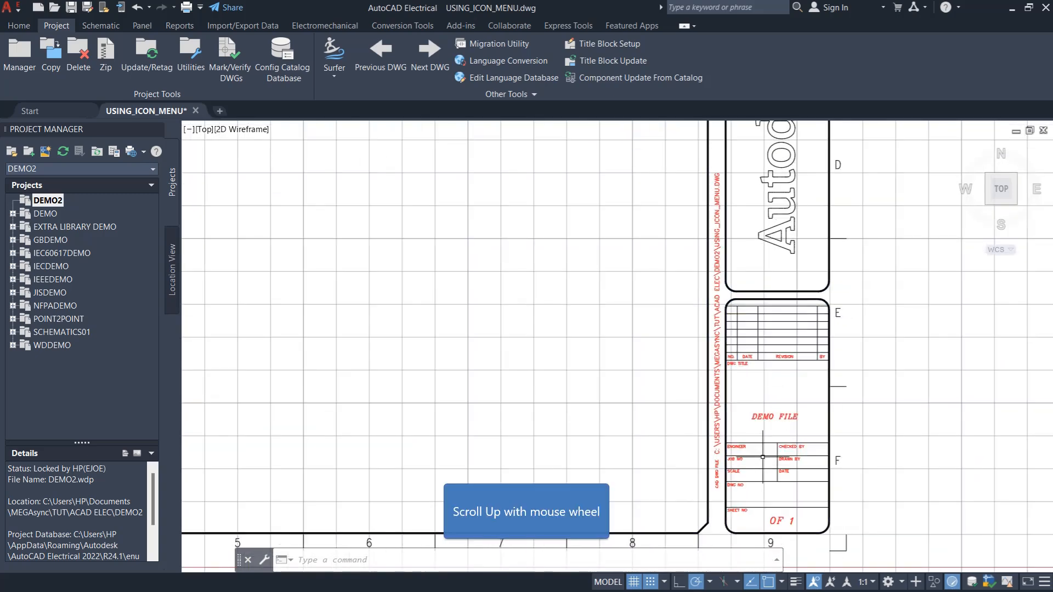
{"action": "scroll", "coordinate": [765, 447], "scroll_direction": "up", "scroll_amount": 3}
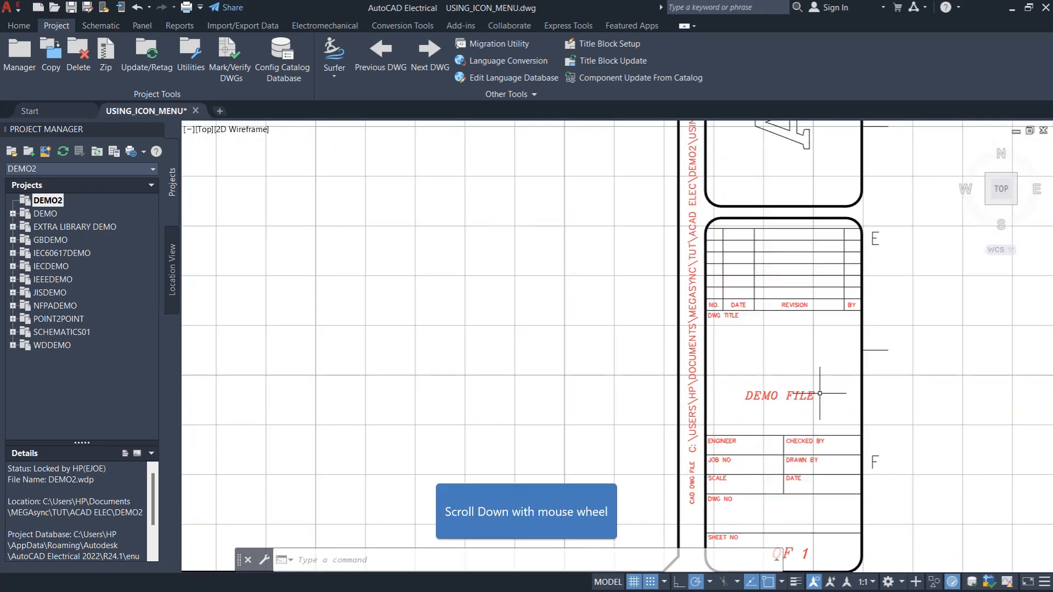
{"action": "scroll", "coordinate": [814, 393], "scroll_direction": "down", "scroll_amount": 3}
{"action": "scroll", "coordinate": [766, 483], "scroll_direction": "up", "scroll_amount": 1}
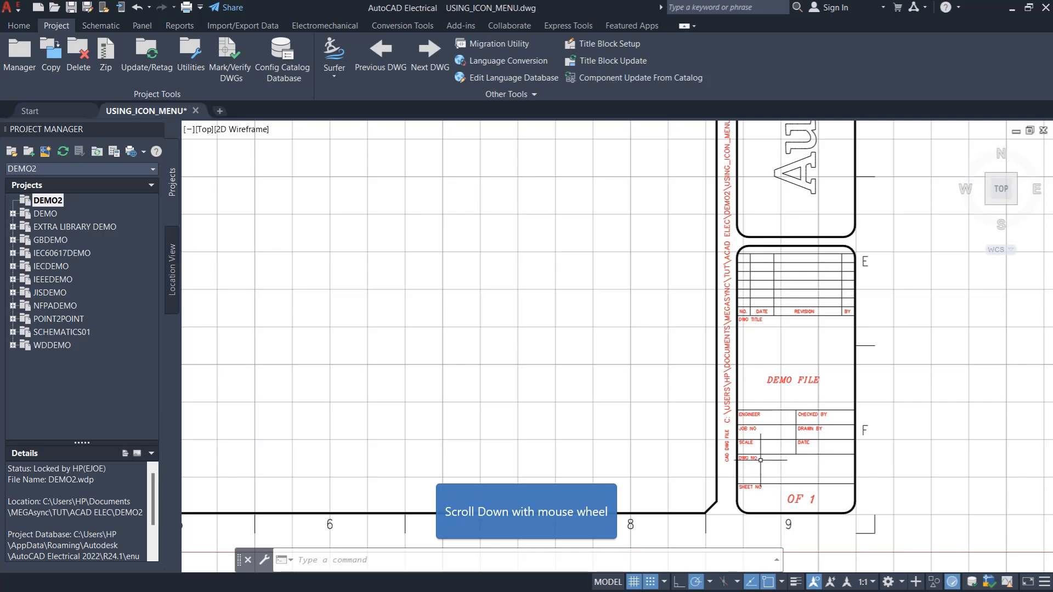
{"action": "scroll", "coordinate": [830, 461], "scroll_direction": "down", "scroll_amount": 6}
{"action": "scroll", "coordinate": [852, 467], "scroll_direction": "down", "scroll_amount": 1}
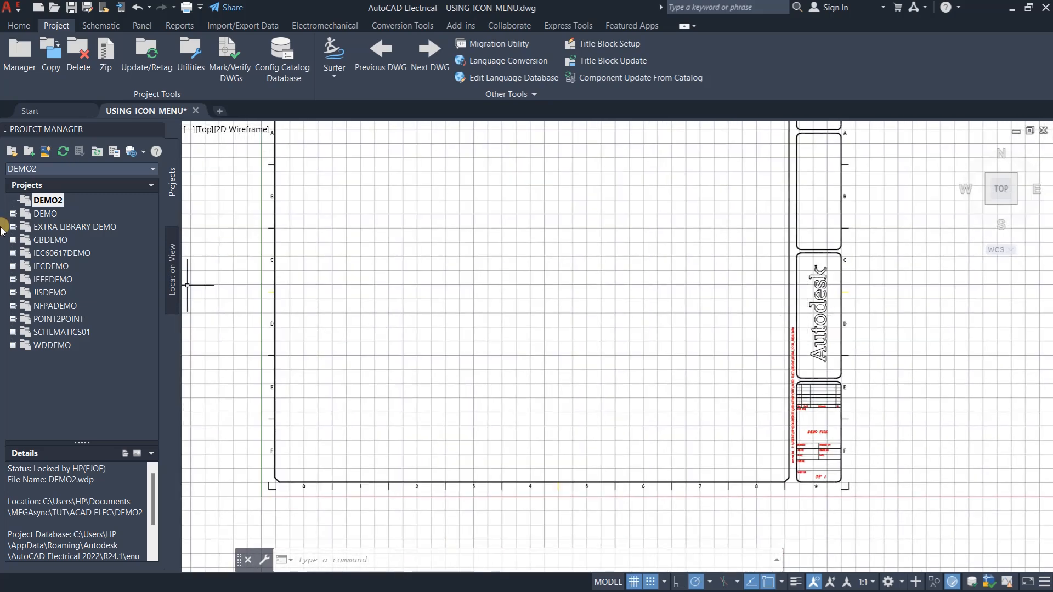
Expand the DEMO2 project to list its drawings and show the whole drawing sheet.
{"action": "left_click", "coordinate": [28, 202]}
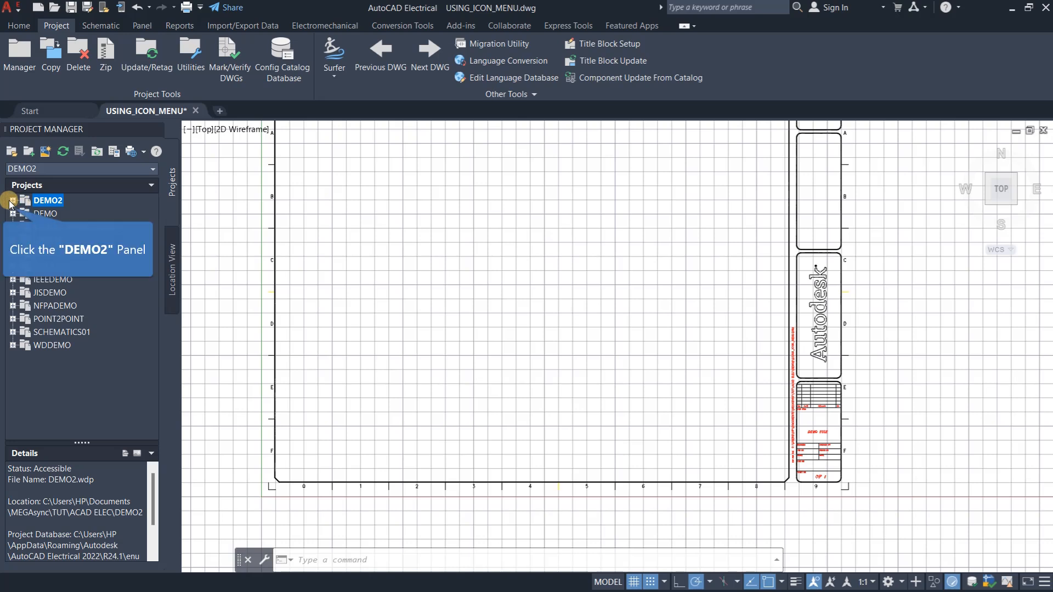
{"action": "left_click", "coordinate": [13, 201]}
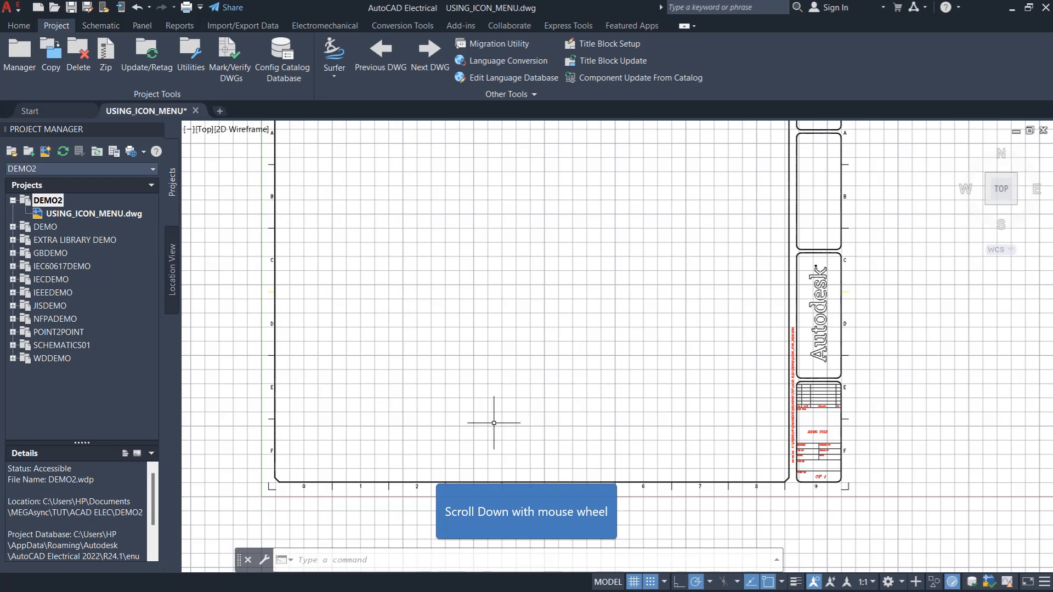
{"action": "scroll", "coordinate": [493, 425], "scroll_direction": "down", "scroll_amount": 1}
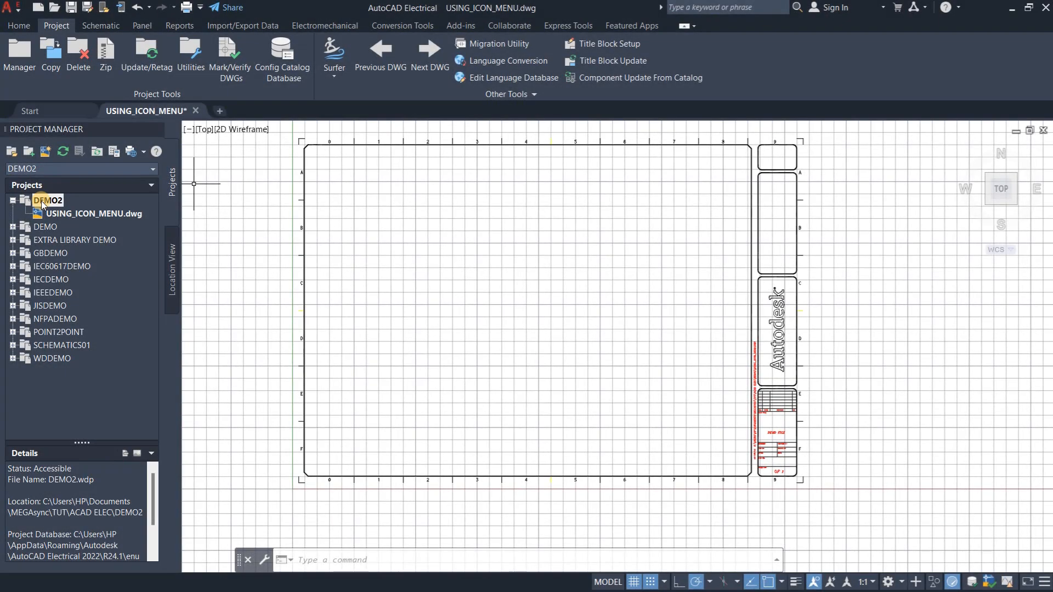
Open the properties of the DEMO2 project and expand its schematic library paths.
{"action": "right_click", "coordinate": [42, 202]}
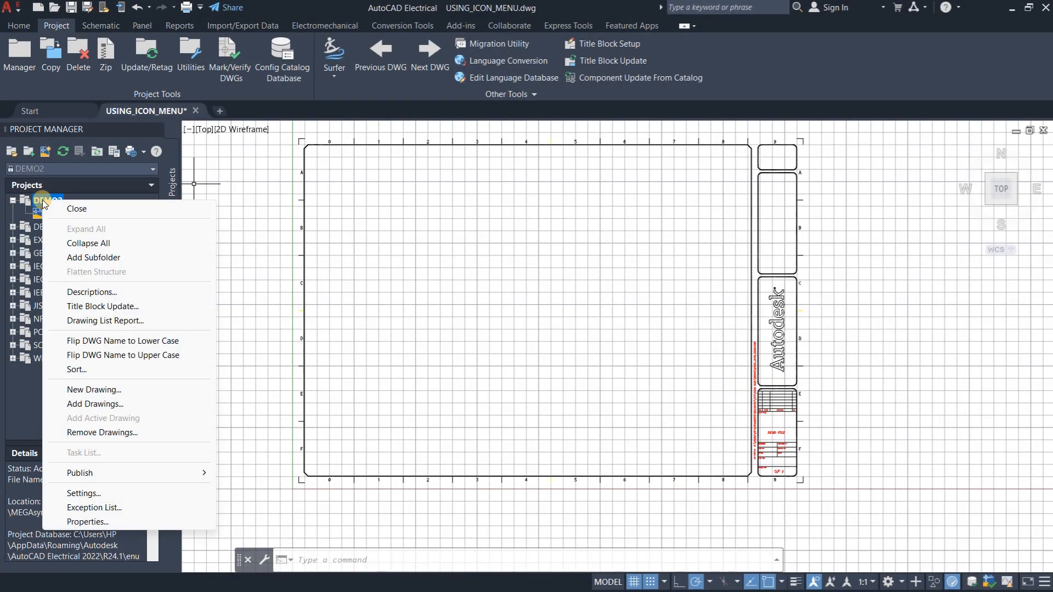
{"action": "left_click", "coordinate": [117, 523]}
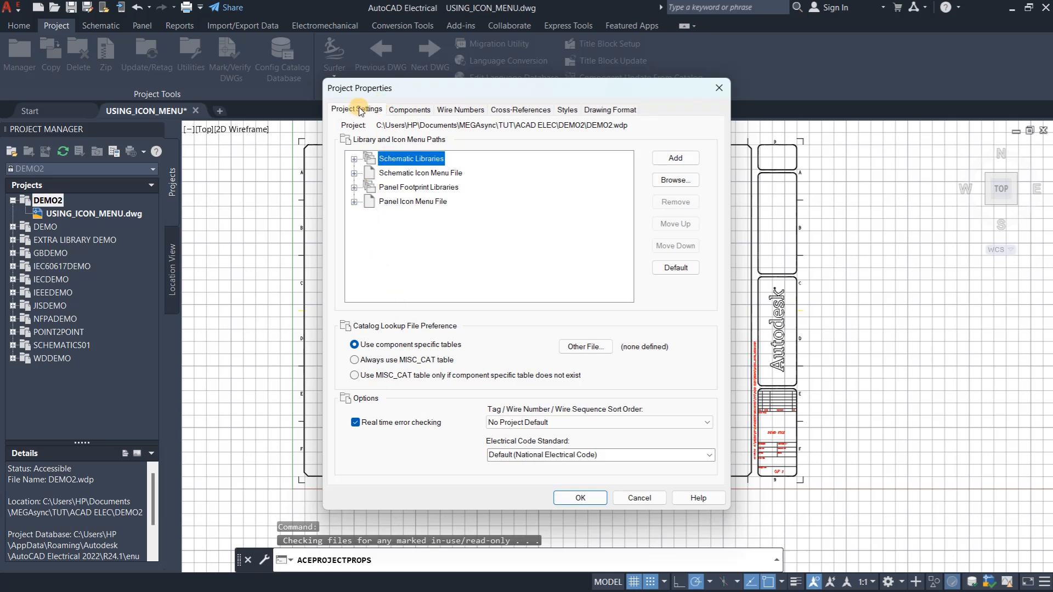
{"action": "left_click", "coordinate": [355, 160]}
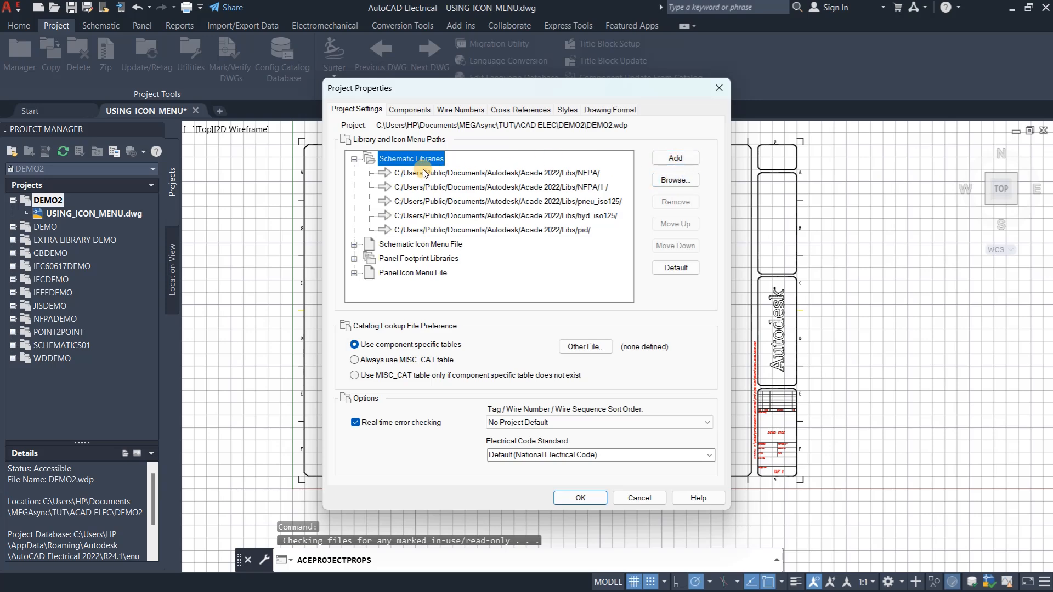
Add the iec-60617 folder from Acade 2022/Libs as a new schematic library path.
{"action": "left_click", "coordinate": [665, 160]}
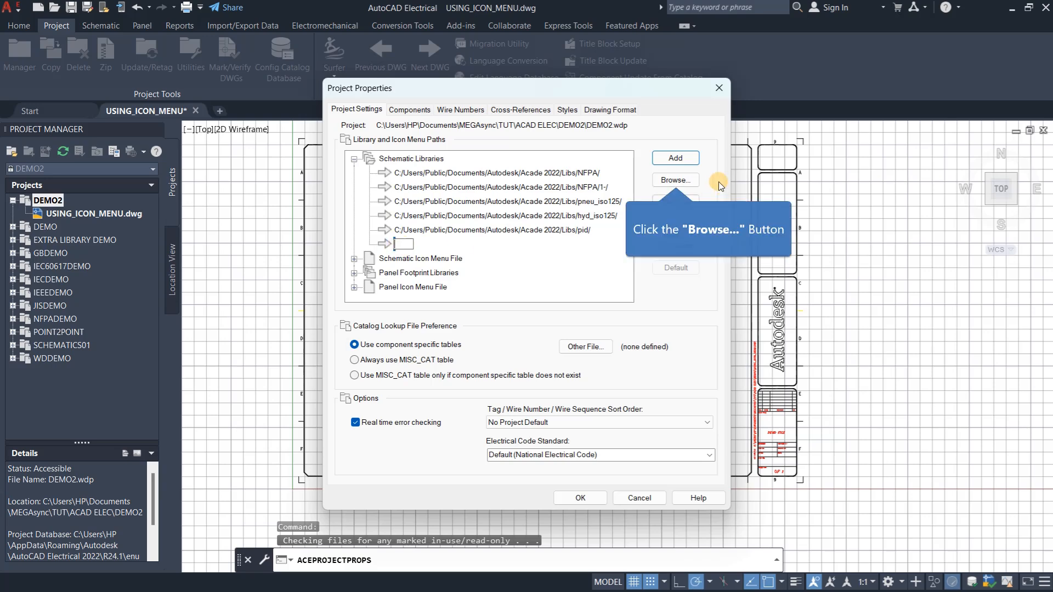
{"action": "left_click", "coordinate": [675, 180]}
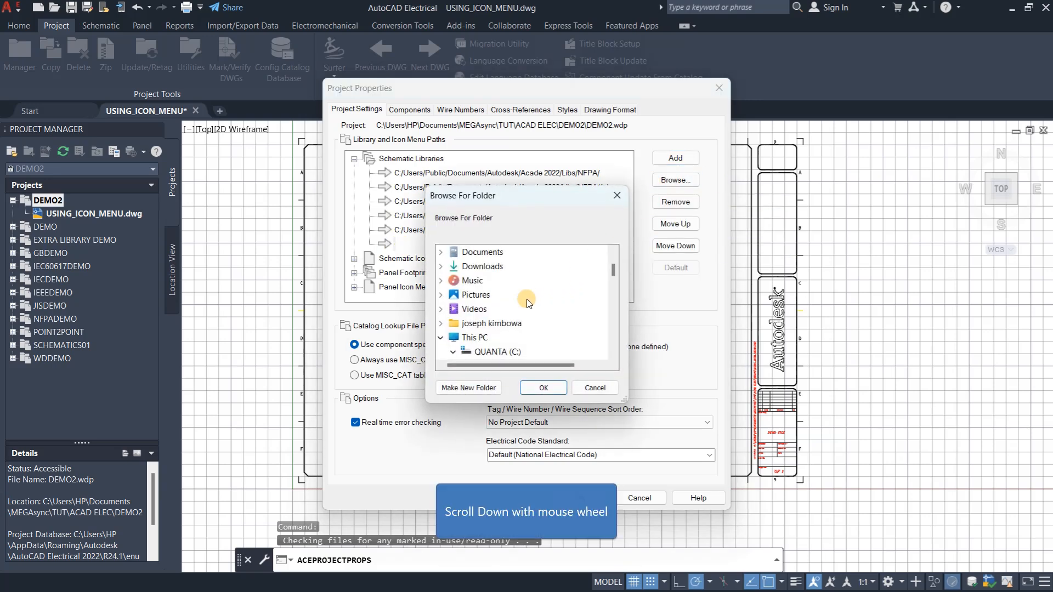
{"action": "scroll", "coordinate": [534, 298], "scroll_direction": "down", "scroll_amount": 2}
{"action": "scroll", "coordinate": [534, 298], "scroll_direction": "down", "scroll_amount": 5}
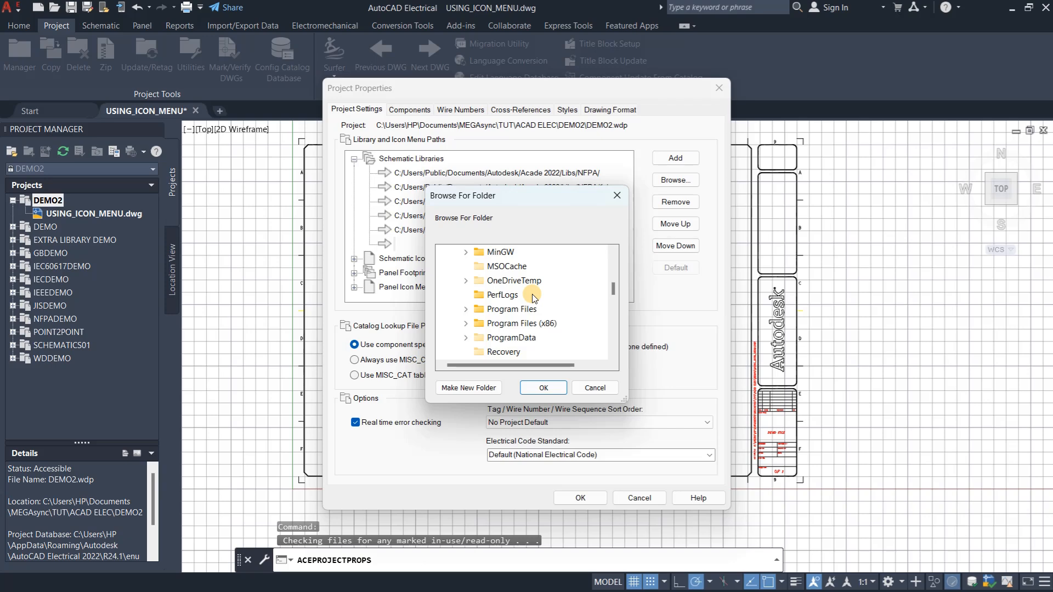
{"action": "scroll", "coordinate": [534, 298], "scroll_direction": "down", "scroll_amount": 8}
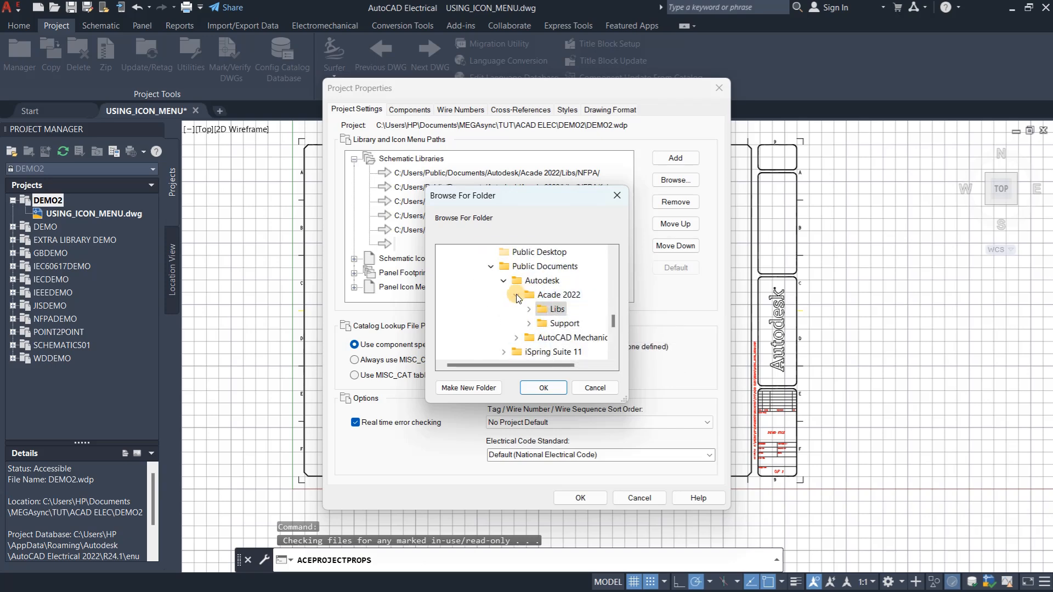
{"action": "left_click", "coordinate": [546, 311]}
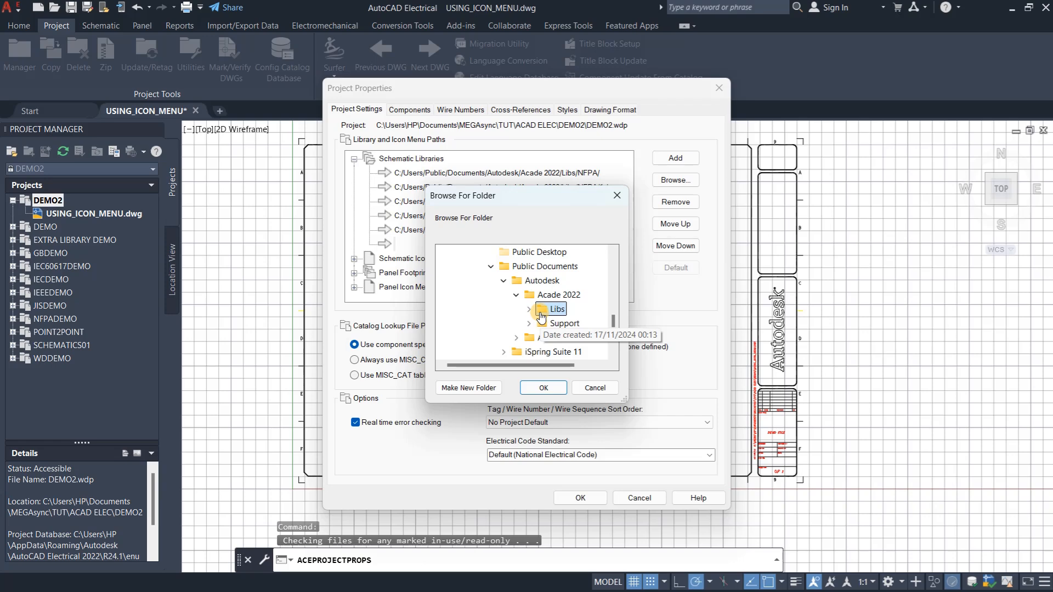
{"action": "left_click", "coordinate": [530, 310]}
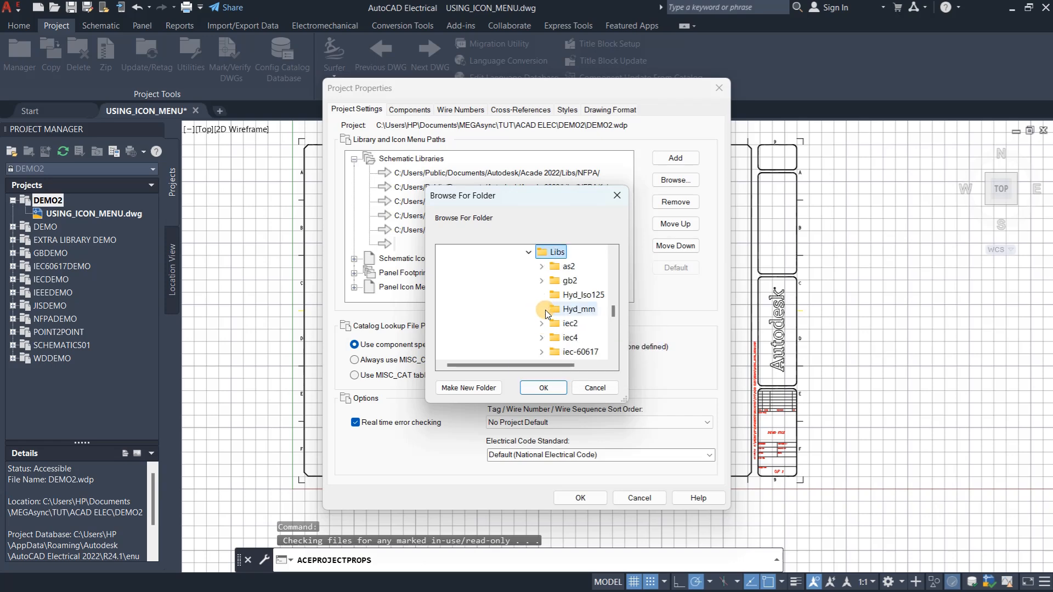
{"action": "scroll", "coordinate": [570, 331], "scroll_direction": "down", "scroll_amount": 1}
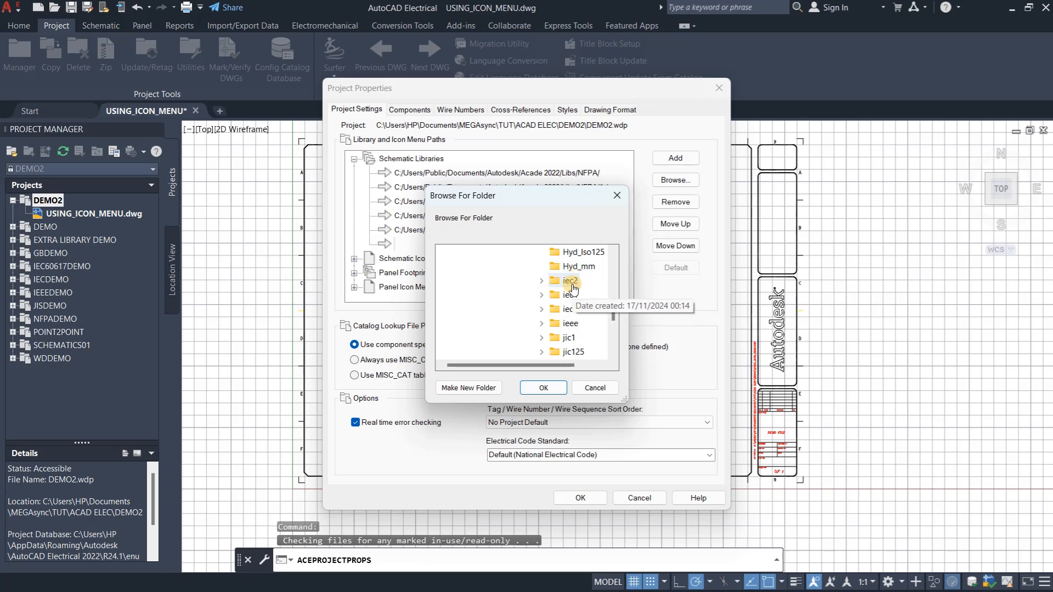
{"action": "scroll", "coordinate": [571, 350], "scroll_direction": "down", "scroll_amount": 1}
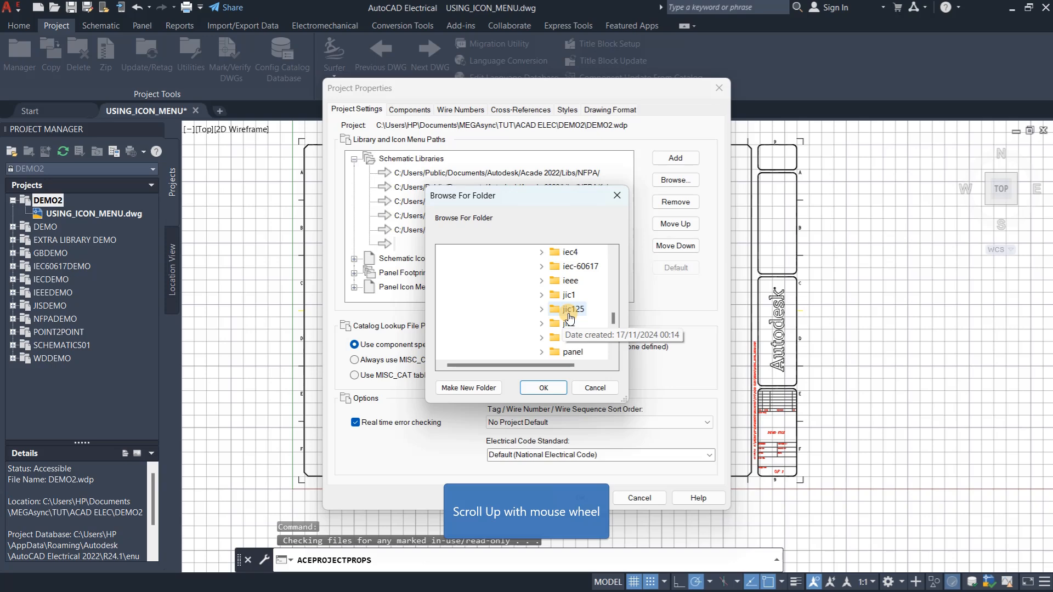
{"action": "scroll", "coordinate": [577, 316], "scroll_direction": "up", "scroll_amount": 1}
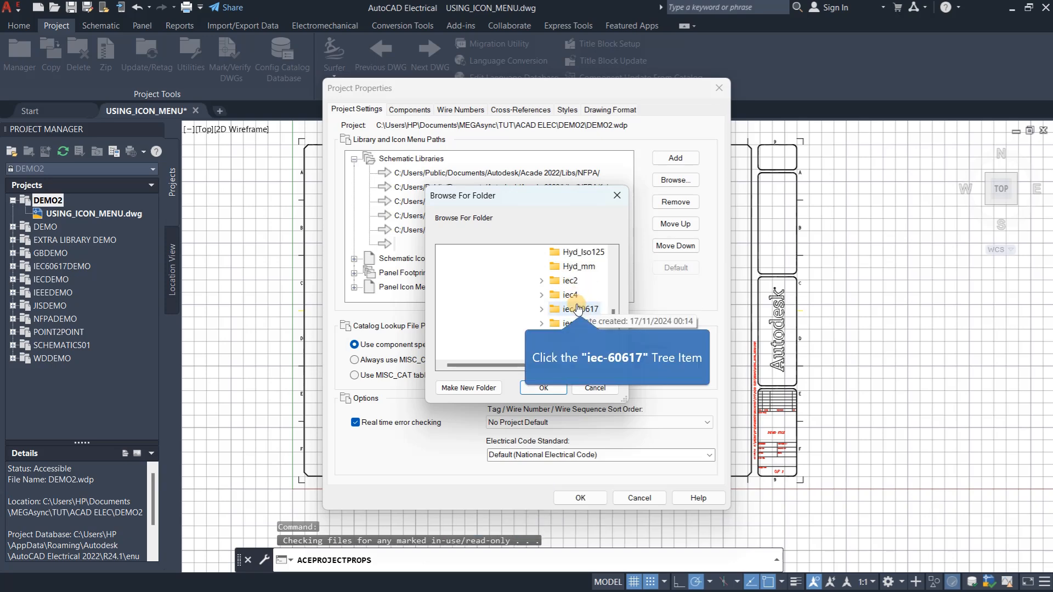
{"action": "left_click", "coordinate": [579, 311]}
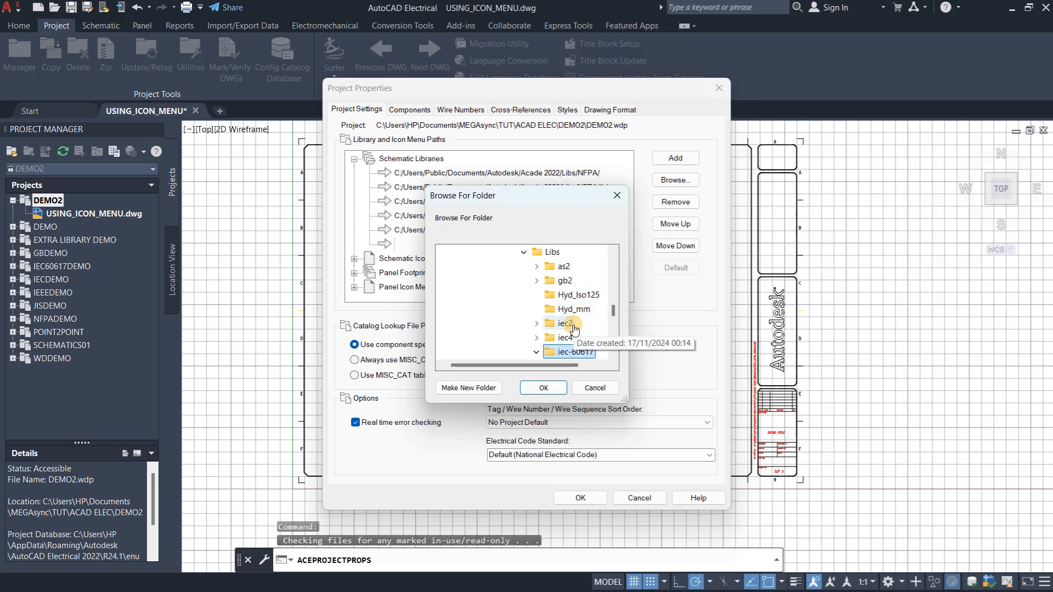
{"action": "left_click", "coordinate": [544, 387]}
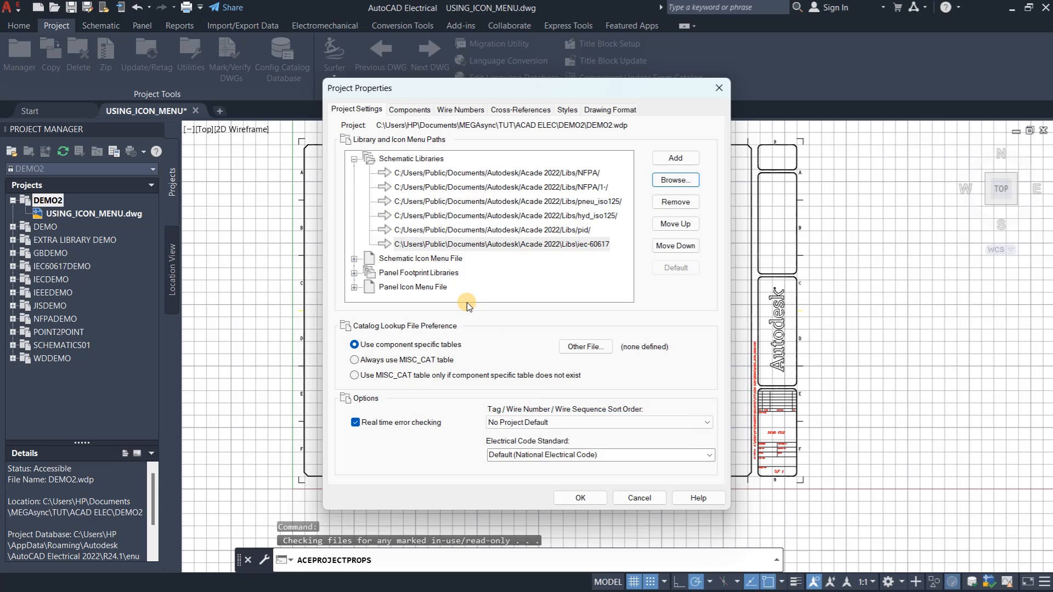
Add the jic125 folder from Acade 2022/Libs as another schematic library path.
{"action": "double_click", "coordinate": [683, 161]}
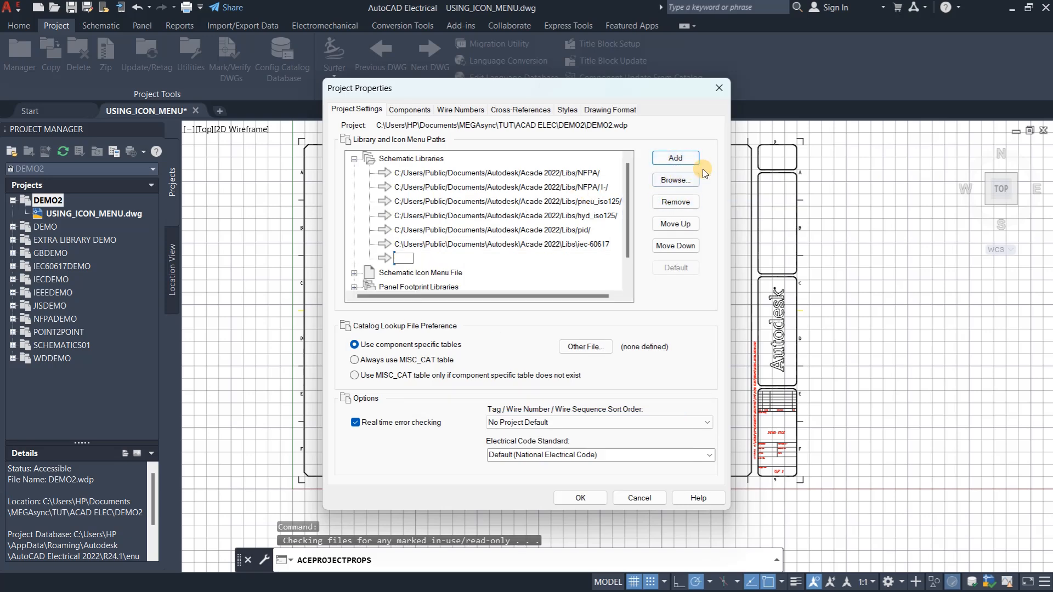
{"action": "left_click", "coordinate": [685, 183]}
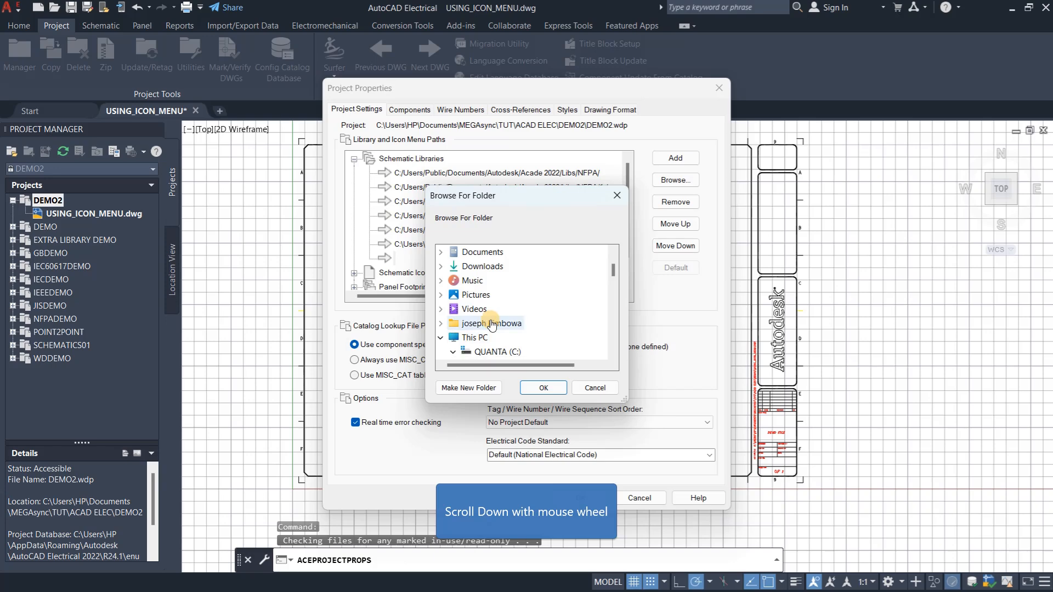
{"action": "scroll", "coordinate": [516, 314], "scroll_direction": "down", "scroll_amount": 5}
{"action": "scroll", "coordinate": [515, 317], "scroll_direction": "down", "scroll_amount": 6}
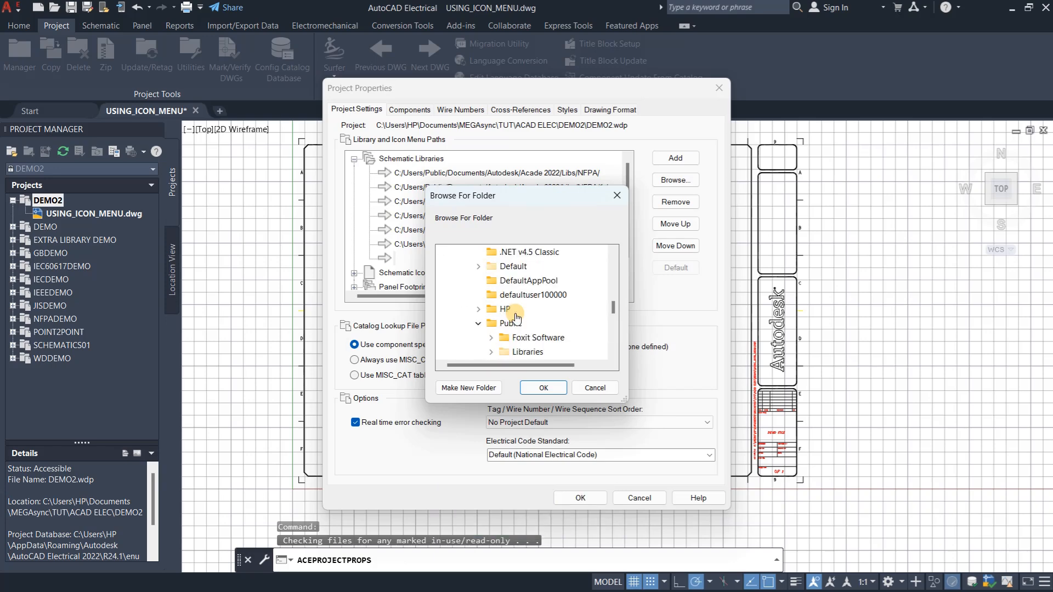
{"action": "scroll", "coordinate": [516, 317], "scroll_direction": "down", "scroll_amount": 1}
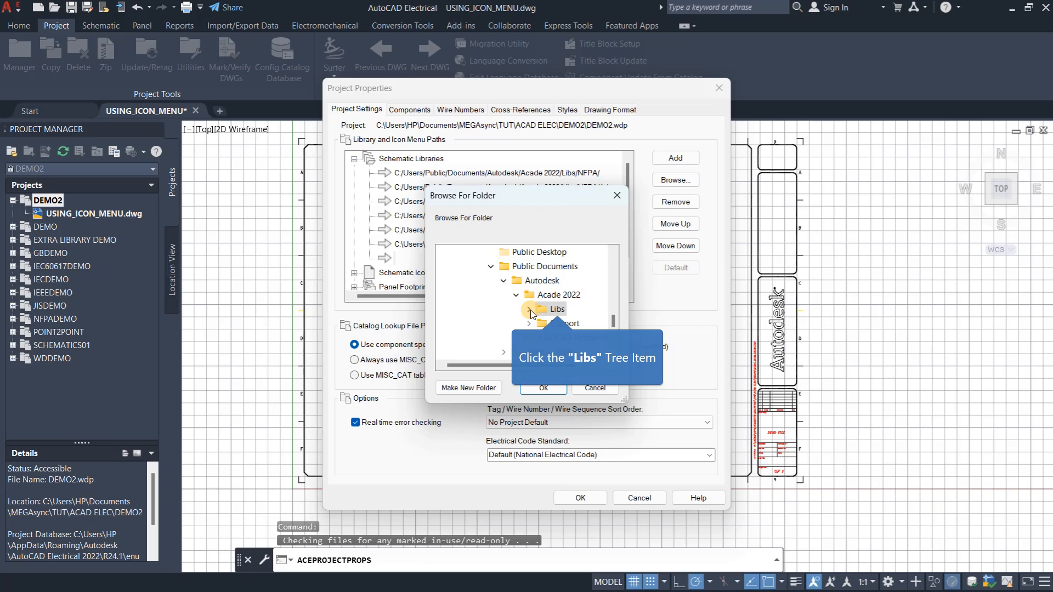
{"action": "left_click", "coordinate": [535, 309]}
{"action": "scroll", "coordinate": [566, 305], "scroll_direction": "down", "scroll_amount": 2}
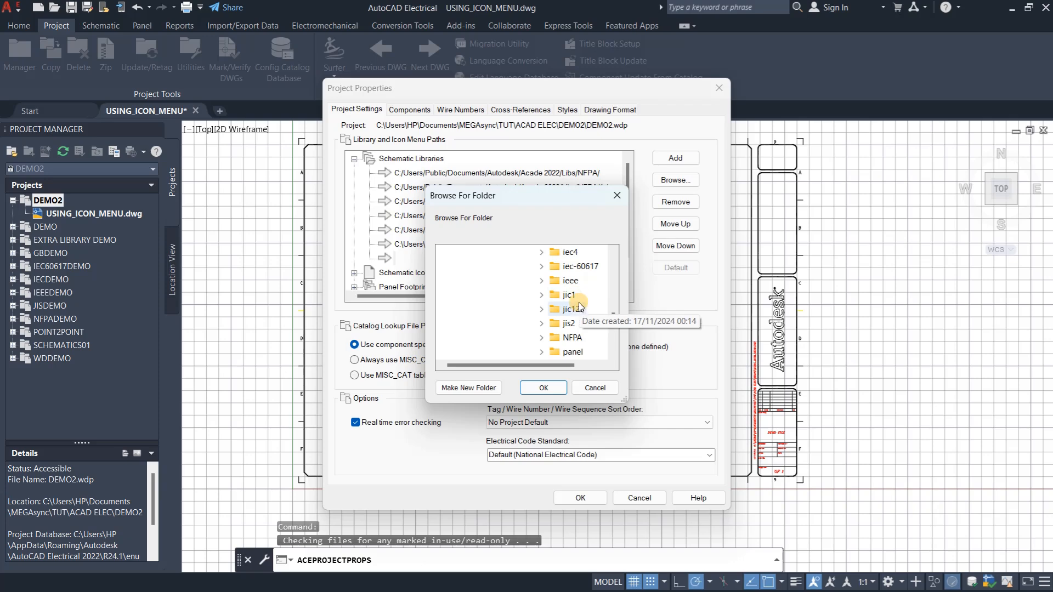
{"action": "left_click", "coordinate": [565, 310]}
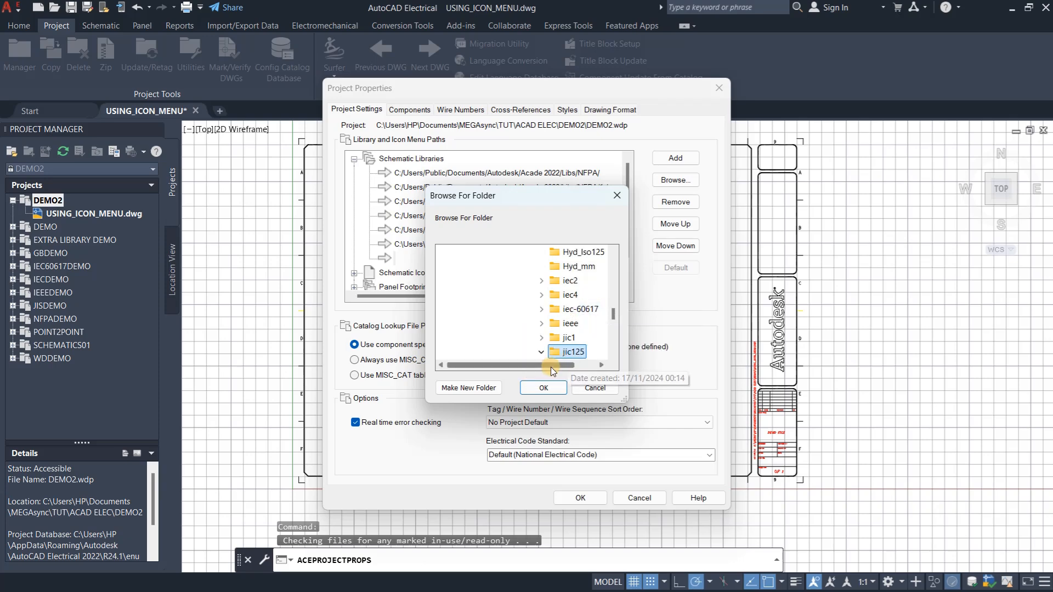
{"action": "left_click", "coordinate": [544, 387]}
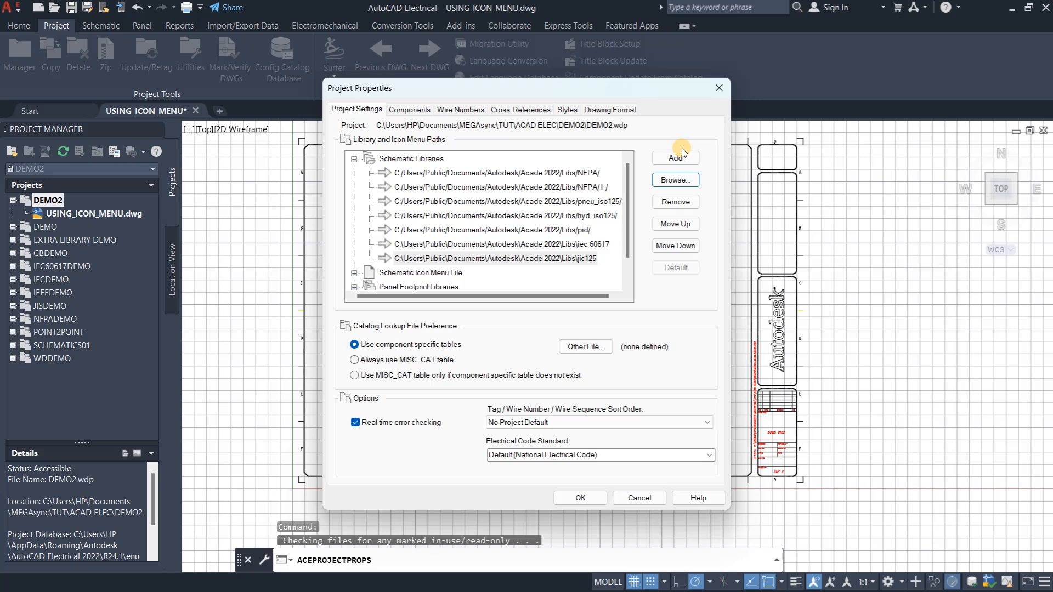
Set the schematic icon menu file to ACE_IEC-60617_MENU.DAT and accept the project properties.
{"action": "scroll", "coordinate": [444, 248], "scroll_direction": "down", "scroll_amount": 1}
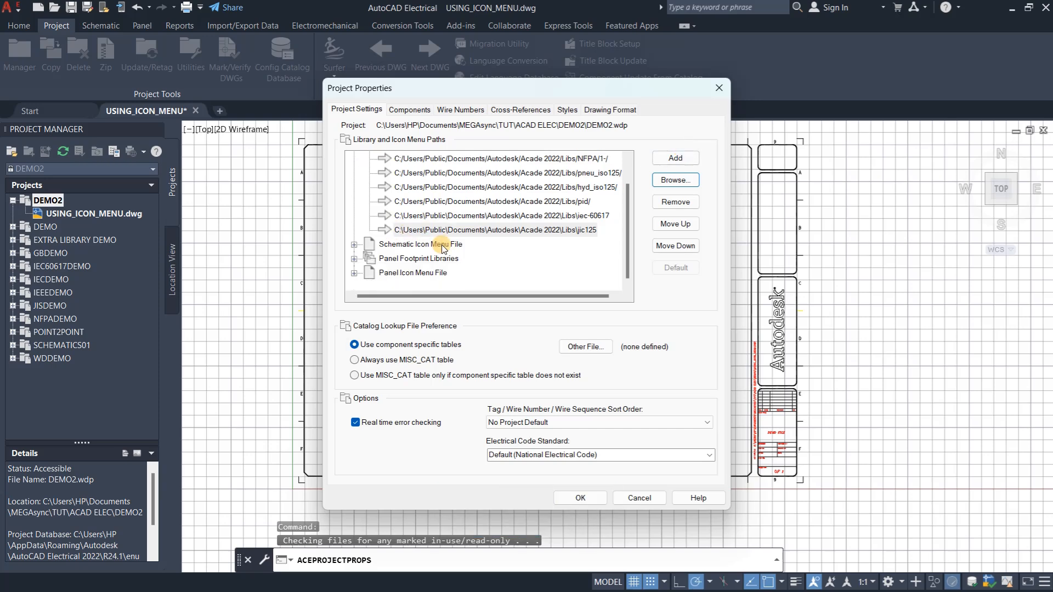
{"action": "left_click", "coordinate": [354, 245]}
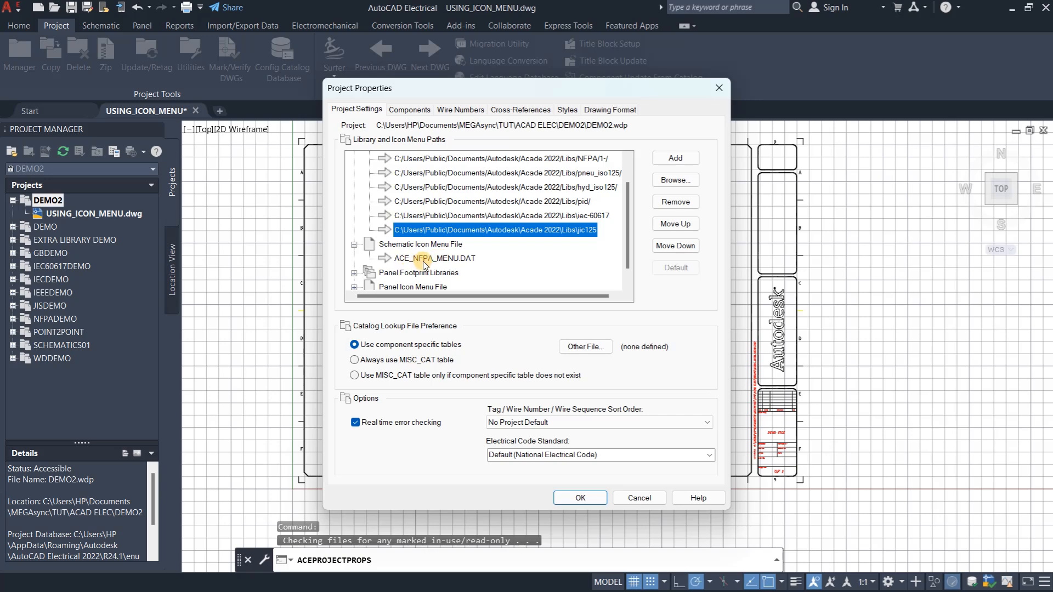
{"action": "double_click", "coordinate": [441, 258]}
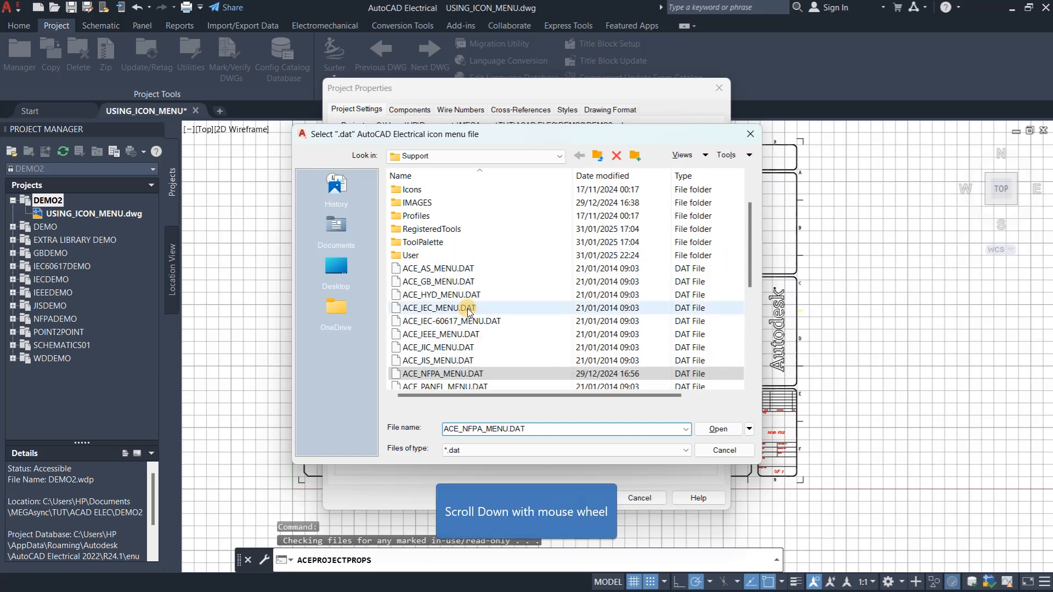
{"action": "scroll", "coordinate": [479, 327], "scroll_direction": "down", "scroll_amount": 2}
{"action": "scroll", "coordinate": [478, 317], "scroll_direction": "down", "scroll_amount": 1}
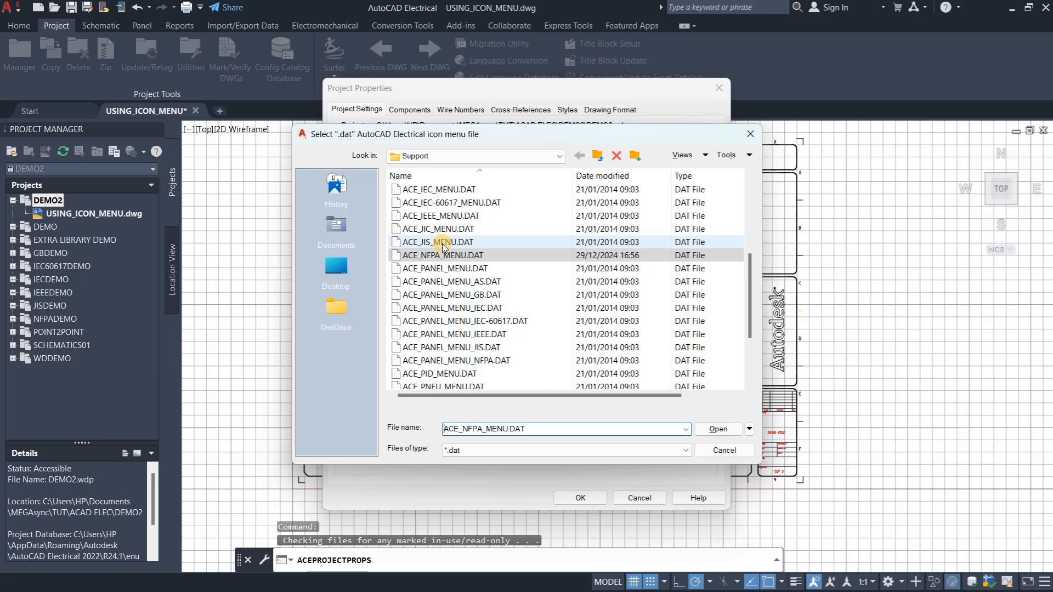
{"action": "double_click", "coordinate": [419, 204]}
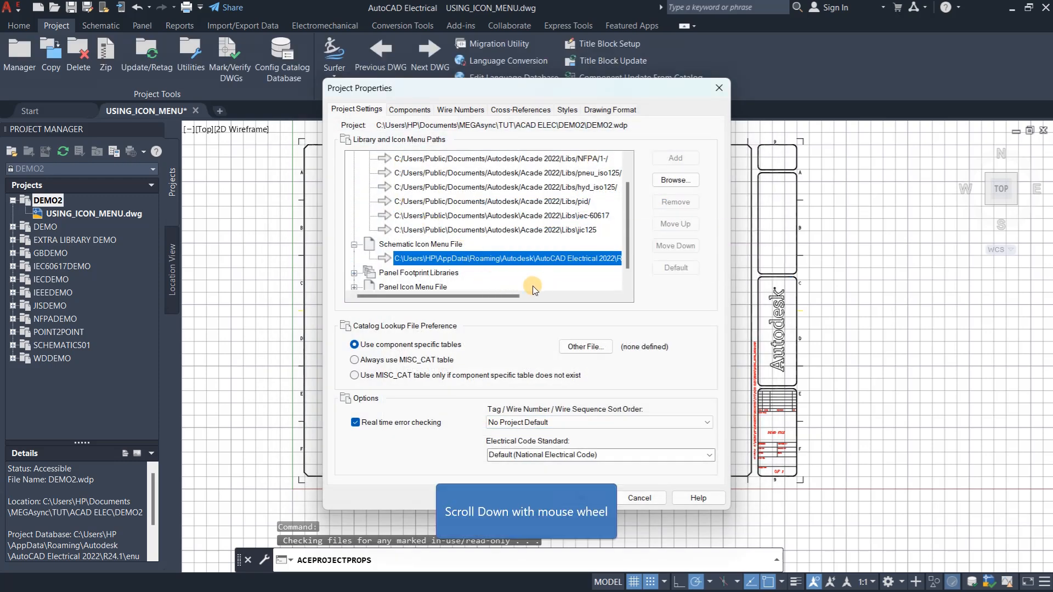
{"action": "scroll", "coordinate": [404, 265], "scroll_direction": "down", "scroll_amount": 1}
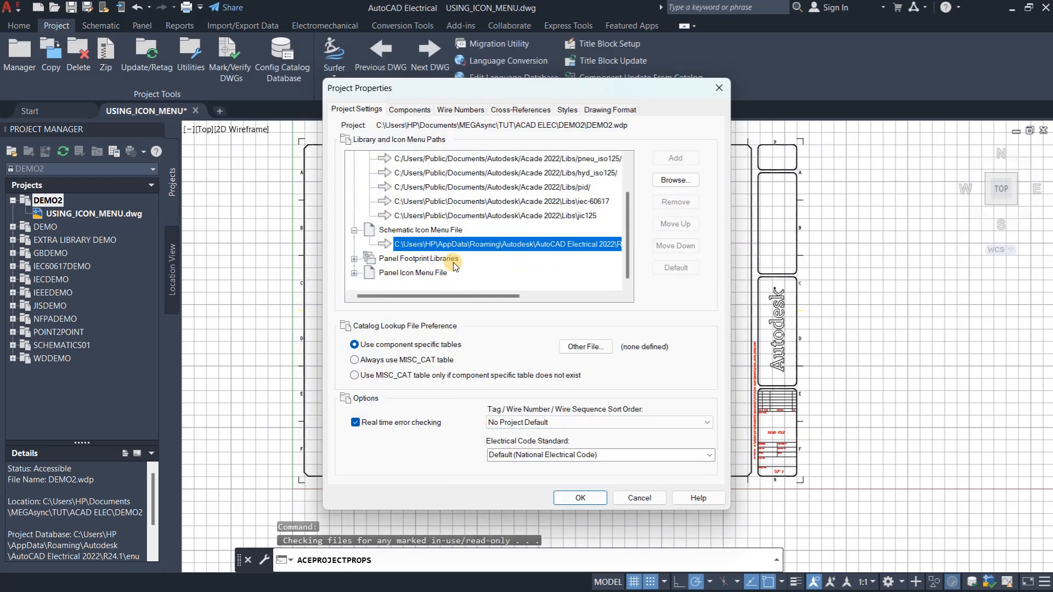
{"action": "left_click", "coordinate": [579, 498]}
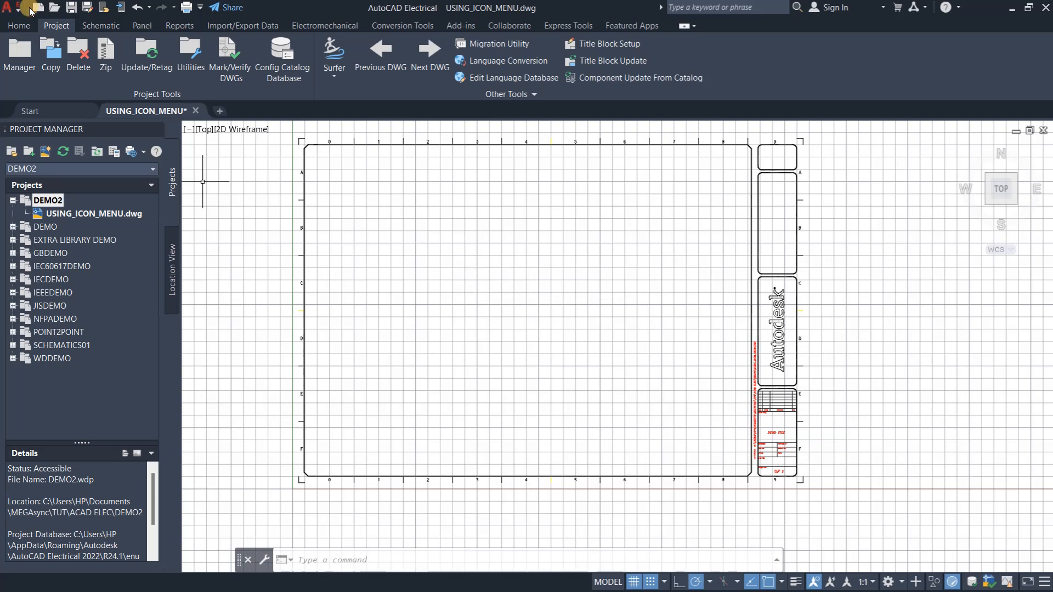
Open the schematic icon menu for inserting components and expand its Push Buttons category.
{"action": "left_click", "coordinate": [104, 25]}
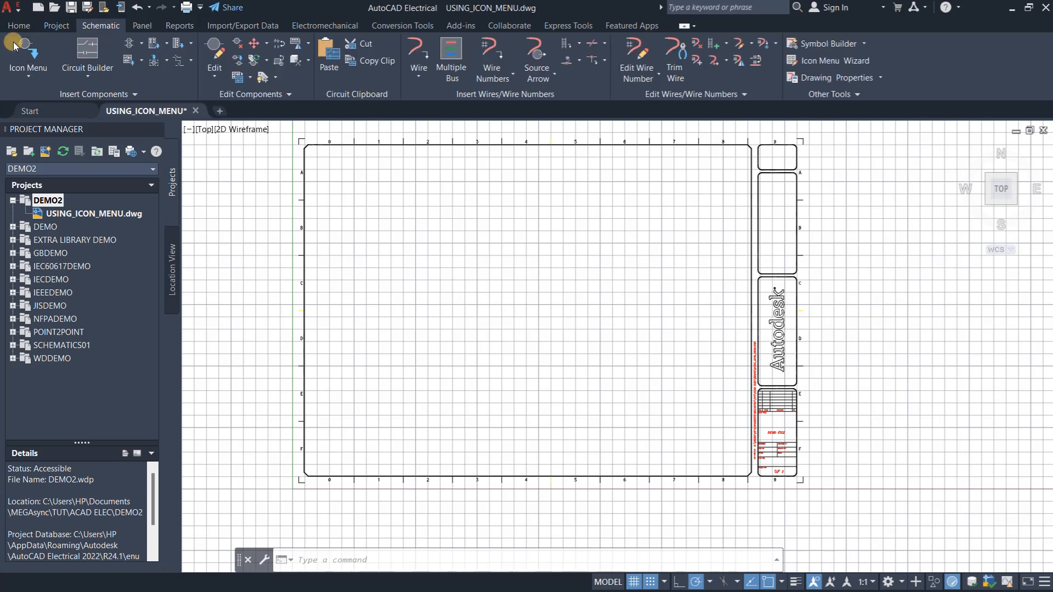
{"action": "left_click", "coordinate": [29, 54]}
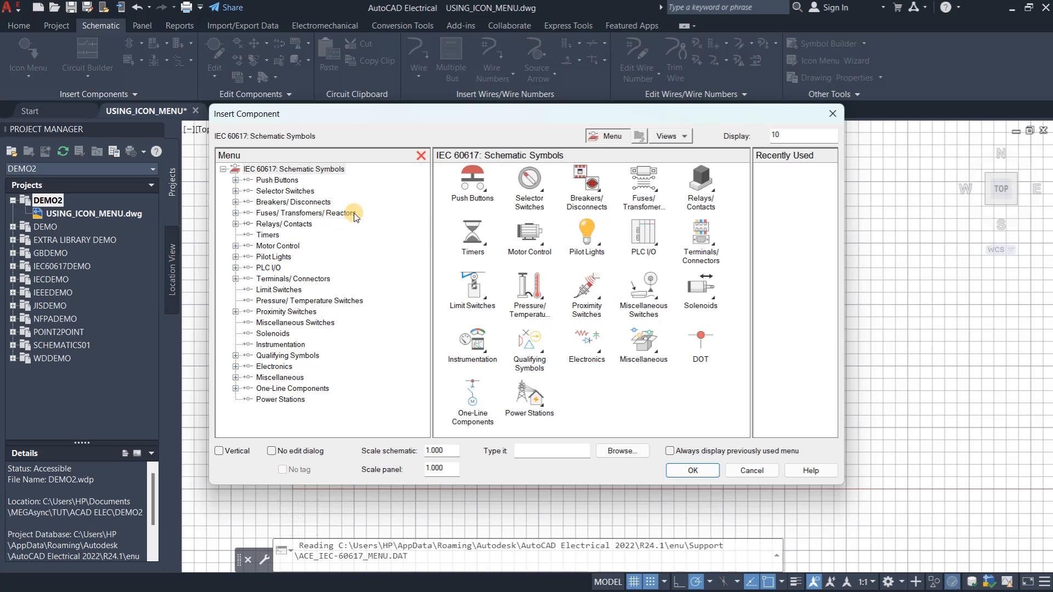
{"action": "double_click", "coordinate": [236, 181]}
{"action": "double_click", "coordinate": [236, 180]}
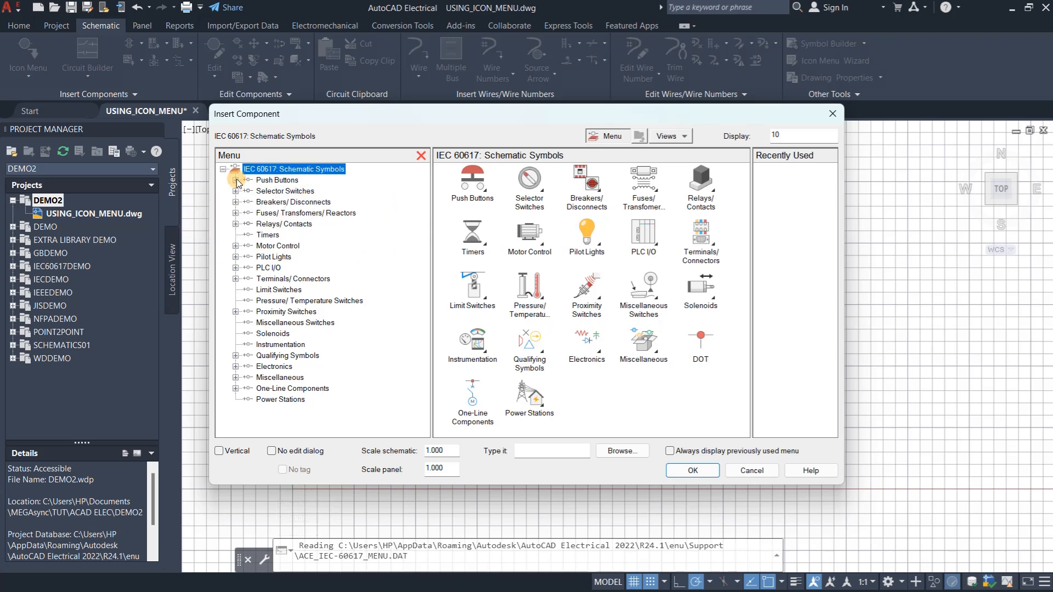
{"action": "left_click", "coordinate": [235, 180]}
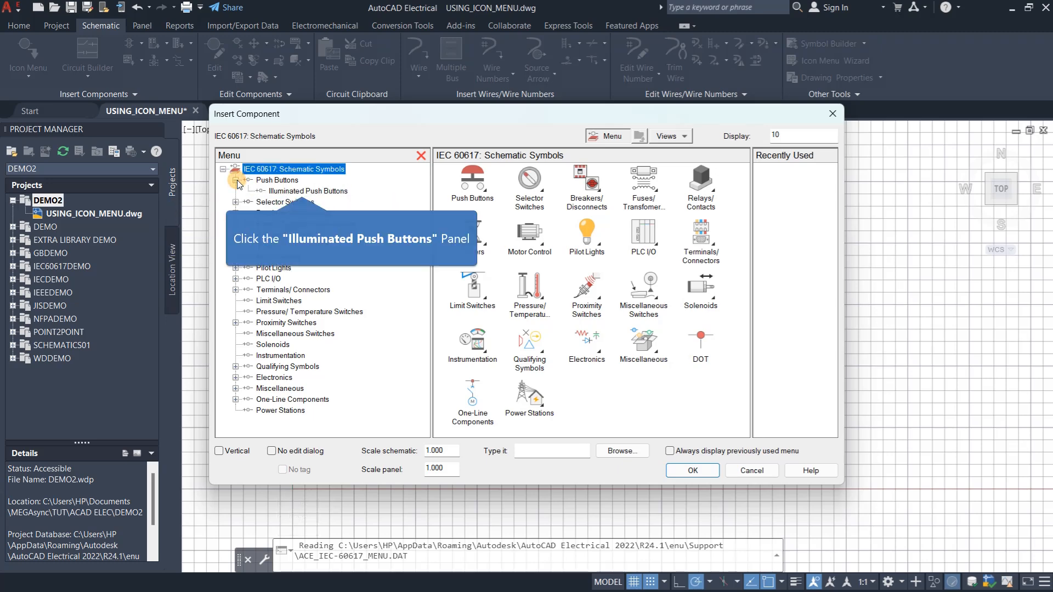
Insert a normally open illuminated push button in row A, column 0 of the drawing frame.
{"action": "left_click", "coordinate": [302, 191]}
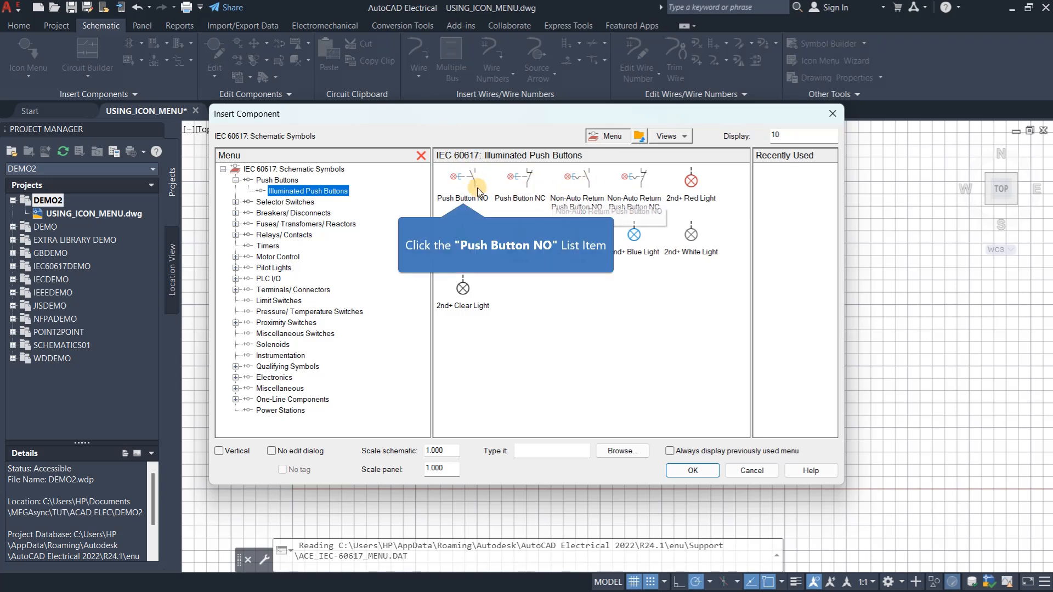
{"action": "left_click", "coordinate": [462, 179]}
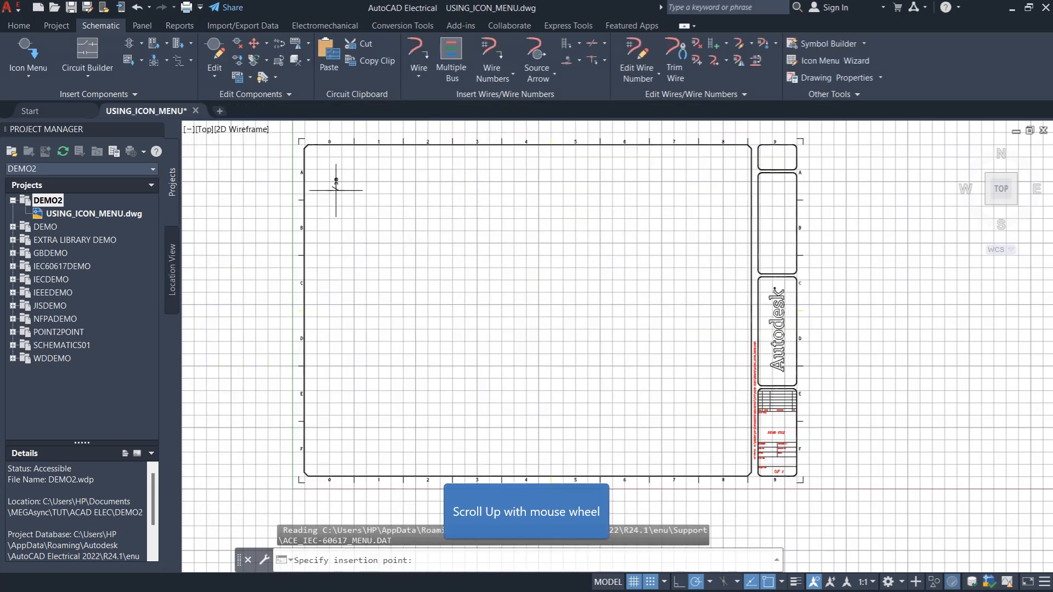
{"action": "scroll", "coordinate": [333, 191], "scroll_direction": "up", "scroll_amount": 2}
{"action": "left_click", "coordinate": [354, 199]}
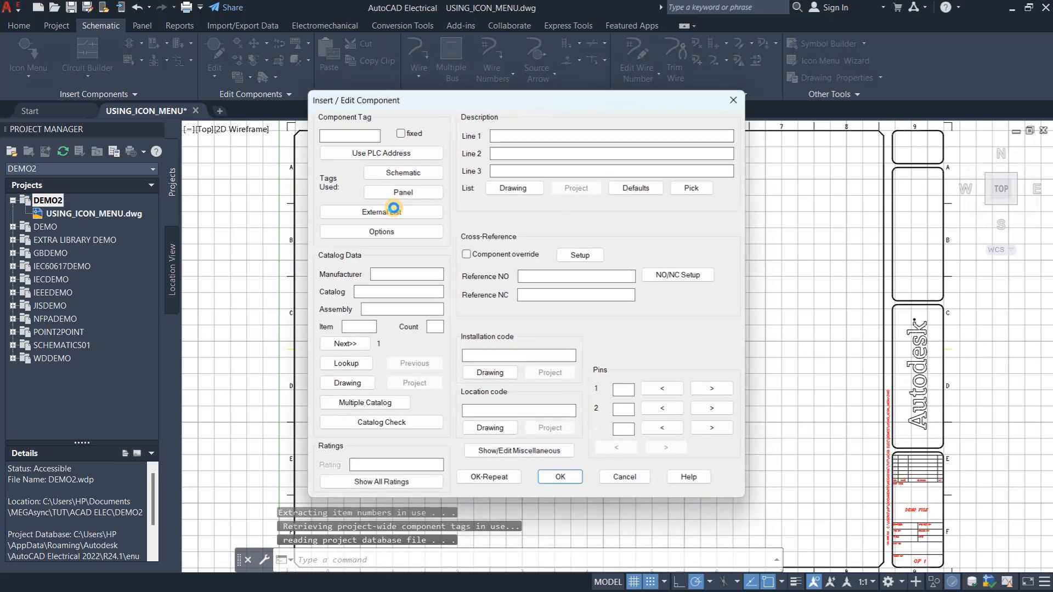
Set the push button's component tag to SF1 and accept the component data.
{"action": "left_click_drag", "start_coordinate": [415, 104], "coordinate": [400, 130]}
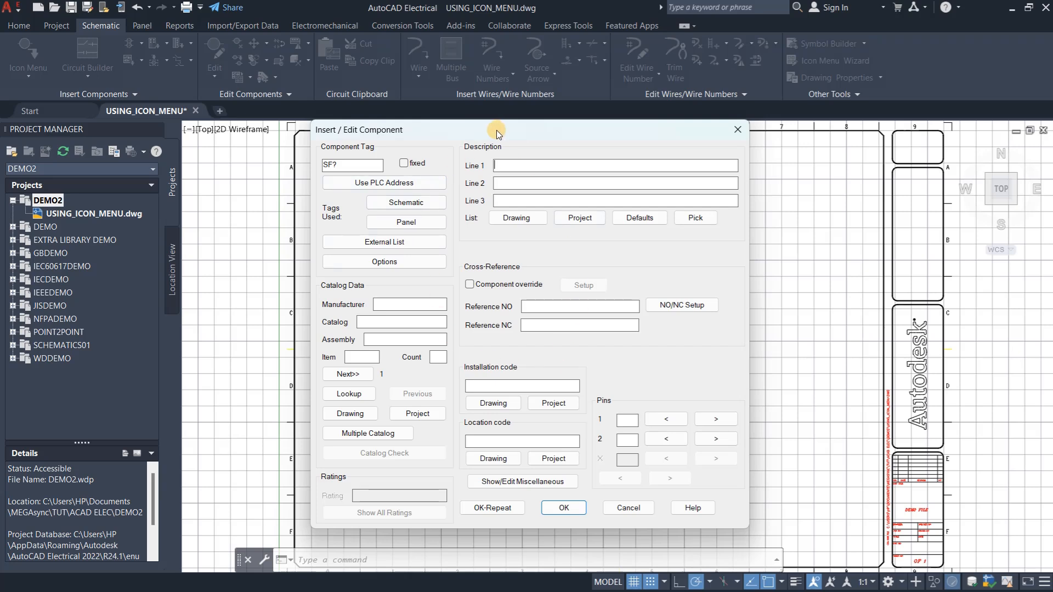
{"action": "mouse_move", "coordinate": [510, 125]}
{"action": "left_mouse_down"}
{"action": "mouse_move", "coordinate": [558, 136]}
{"action": "mouse_move", "coordinate": [498, 132]}
{"action": "mouse_move", "coordinate": [509, 128]}
{"action": "left_mouse_up"}
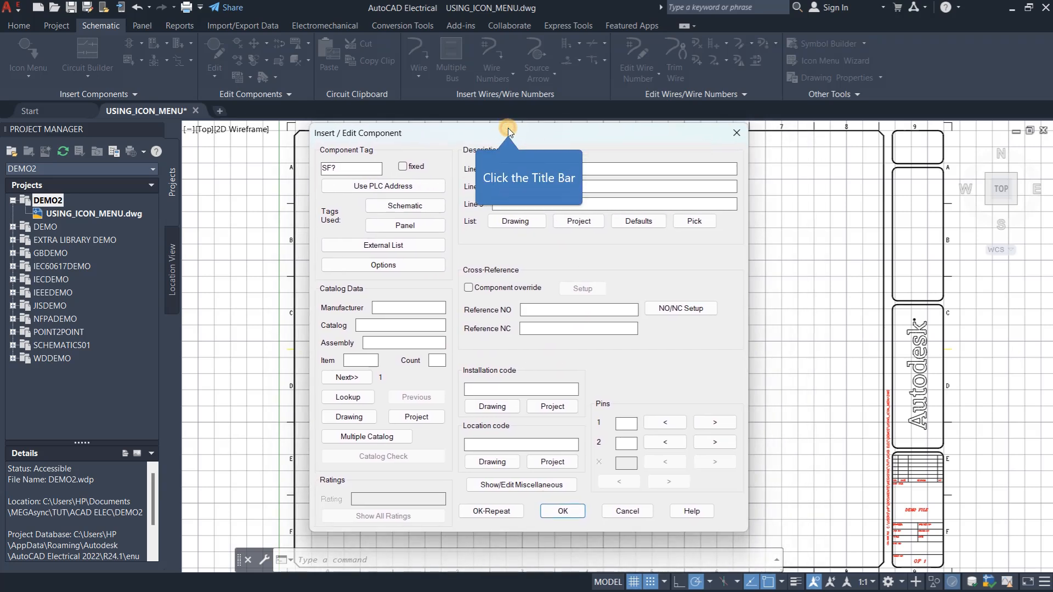
{"action": "left_click", "coordinate": [350, 170]}
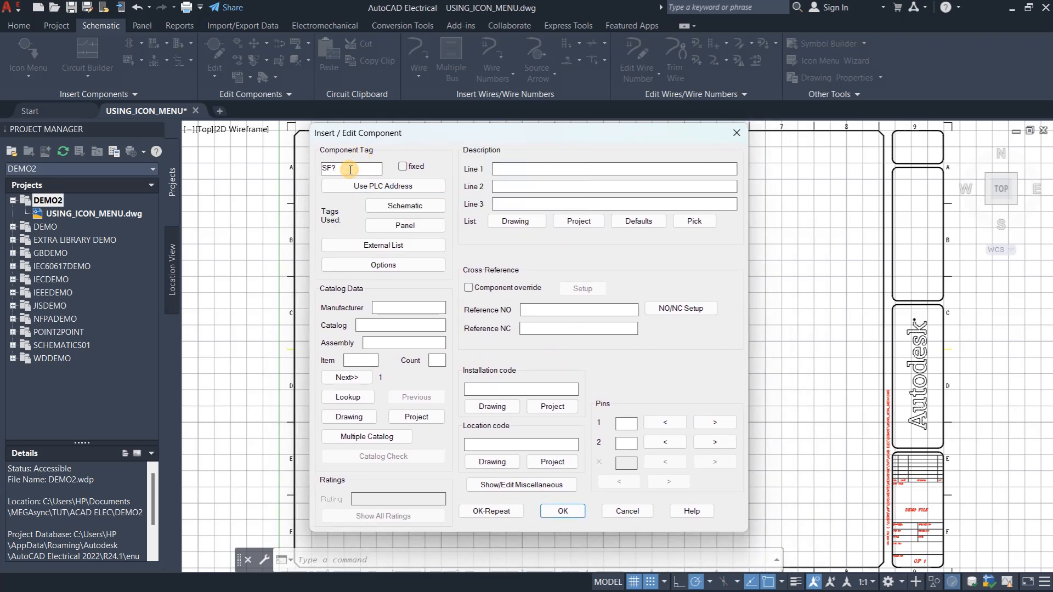
{"action": "key", "text": "BackSpace"}
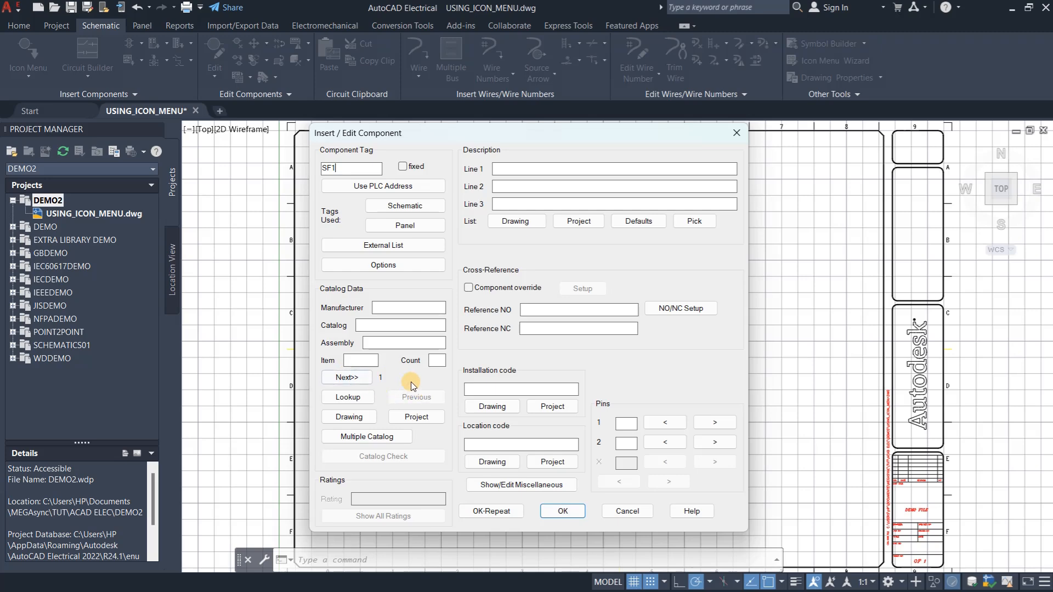
{"action": "left_click", "coordinate": [563, 511]}
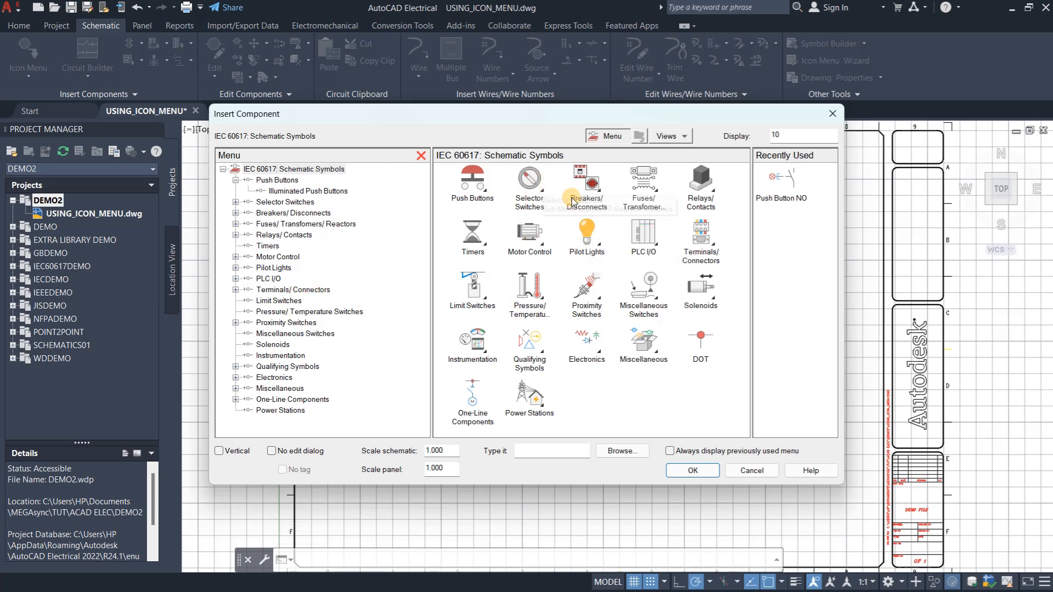
Insert an Incandescent Lamp from the Pilot Lights symbols below and right of push button SF1, tagged EA1.
{"action": "left_click", "coordinate": [582, 246]}
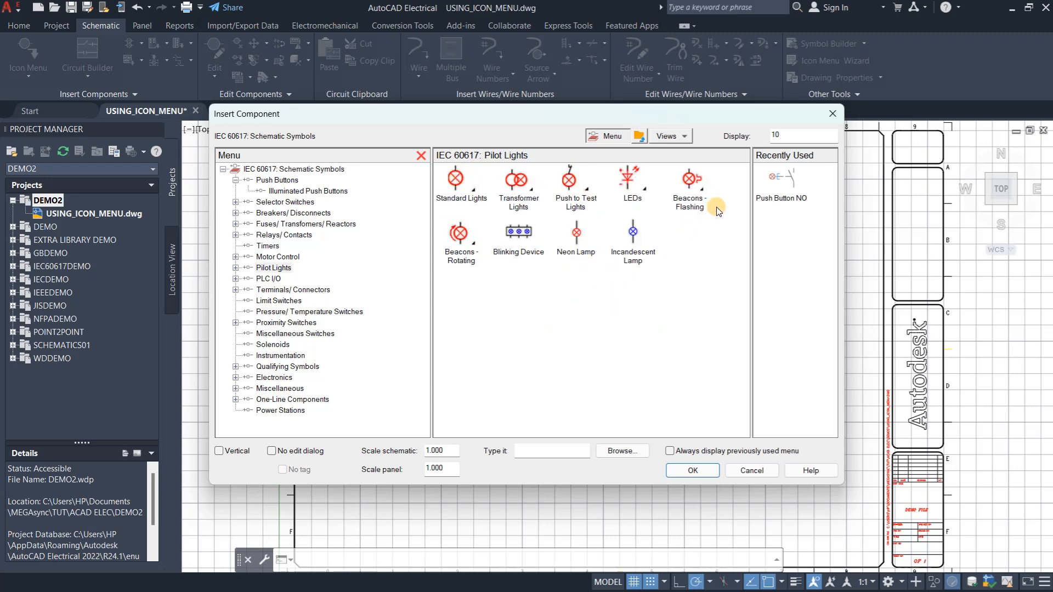
{"action": "left_click", "coordinate": [634, 236]}
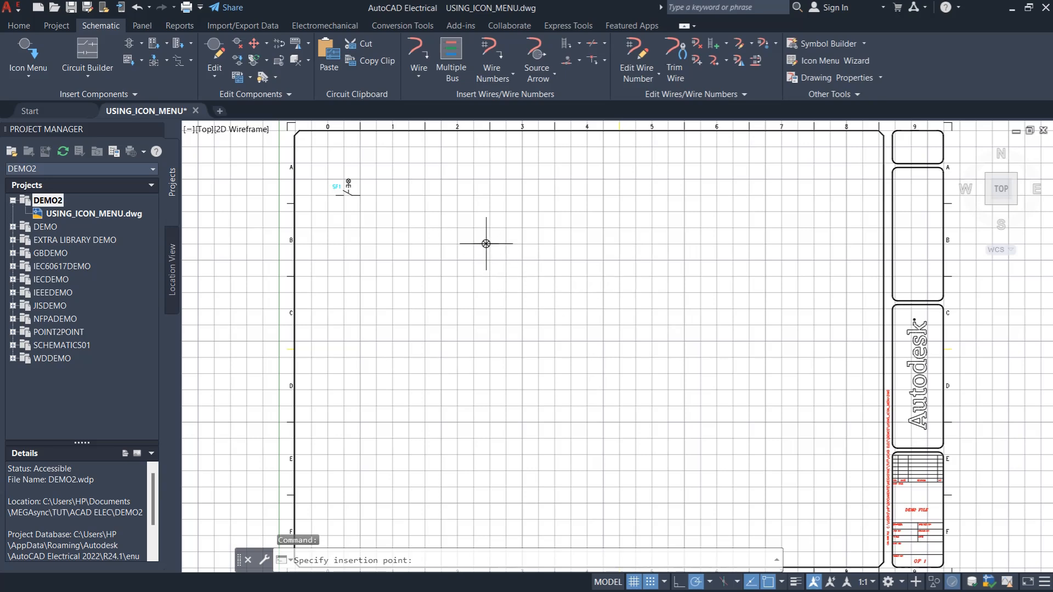
{"action": "left_click", "coordinate": [433, 224]}
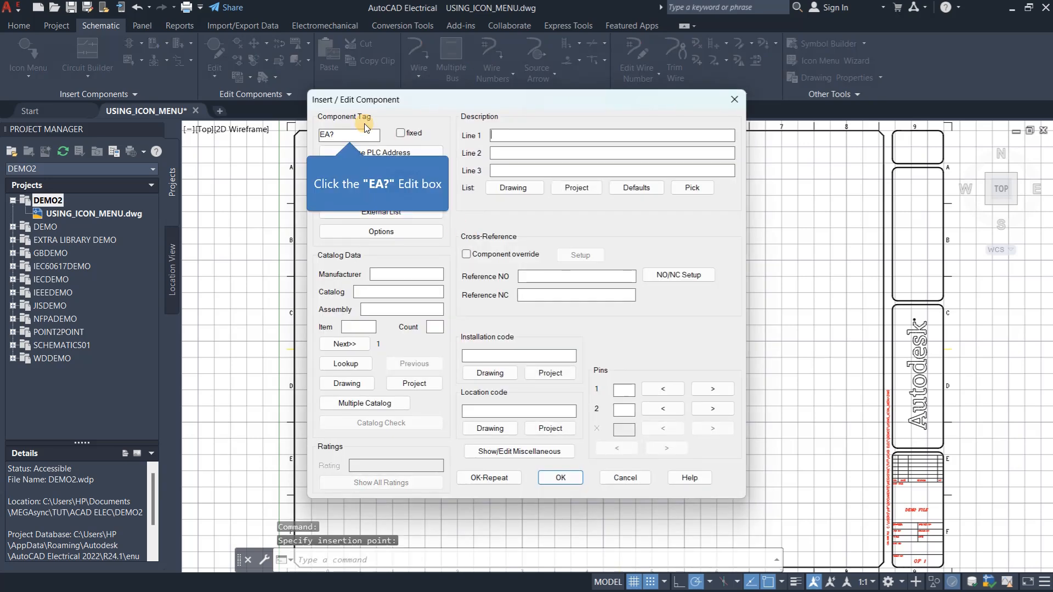
{"action": "left_click", "coordinate": [346, 136]}
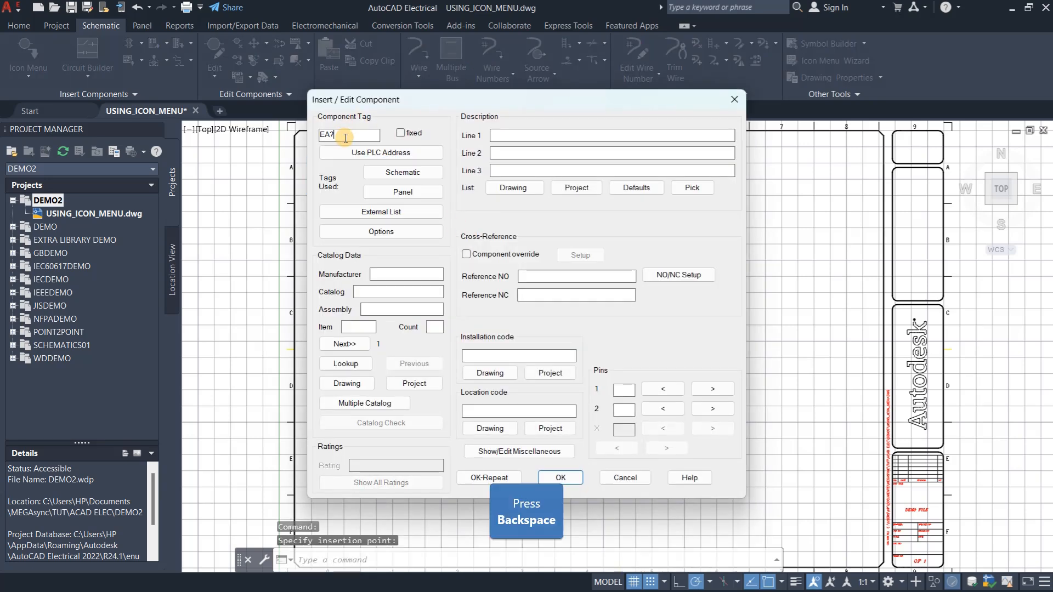
{"action": "key", "text": "BackSpace"}
{"action": "type", "text": "1"}
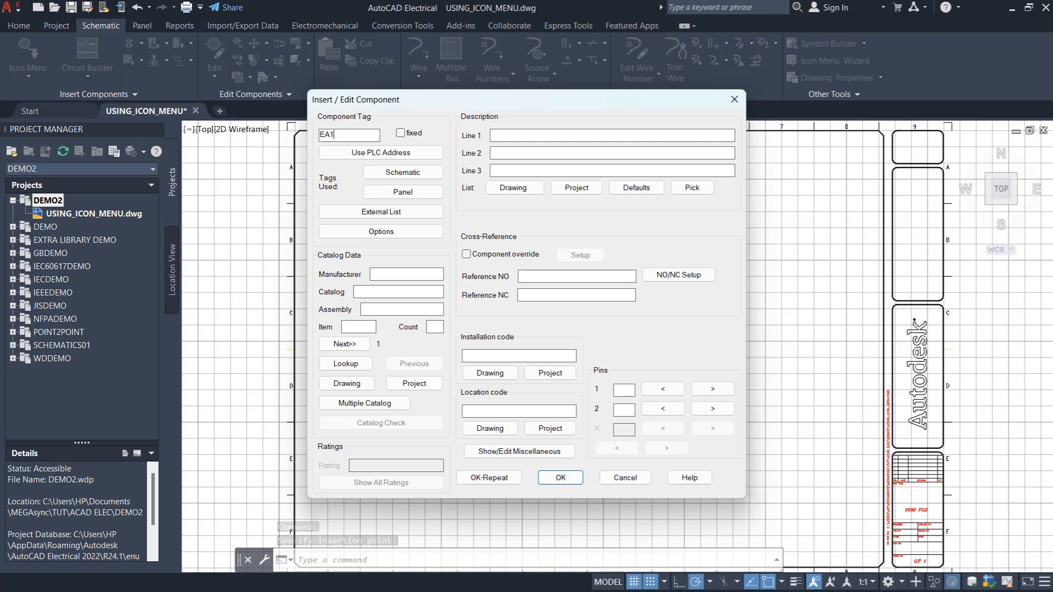
{"action": "left_click", "coordinate": [568, 475]}
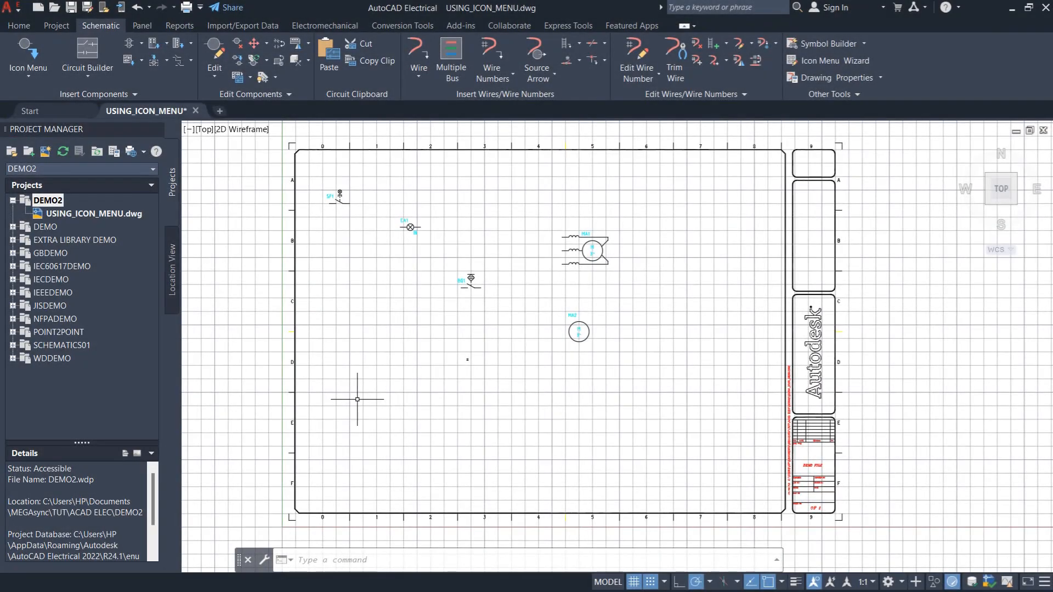
Examine the inserted component symbols and their tags up close, including the tiny three-pole symbol in row D.
{"action": "scroll", "coordinate": [339, 196], "scroll_direction": "up", "scroll_amount": 2}
{"action": "scroll", "coordinate": [338, 201], "scroll_direction": "up", "scroll_amount": 2}
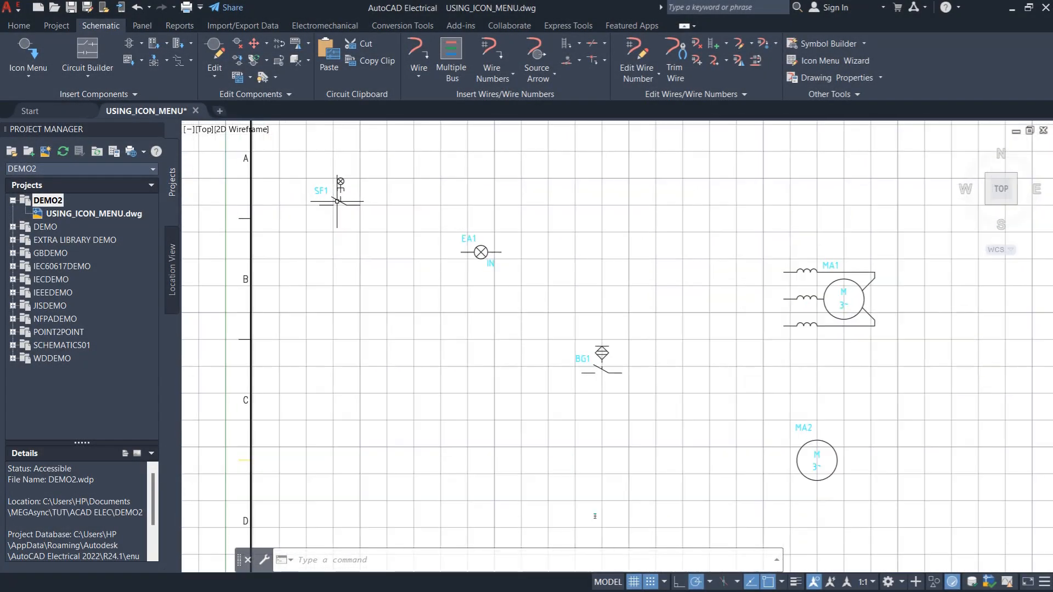
{"action": "scroll", "coordinate": [396, 234], "scroll_direction": "down", "scroll_amount": 2}
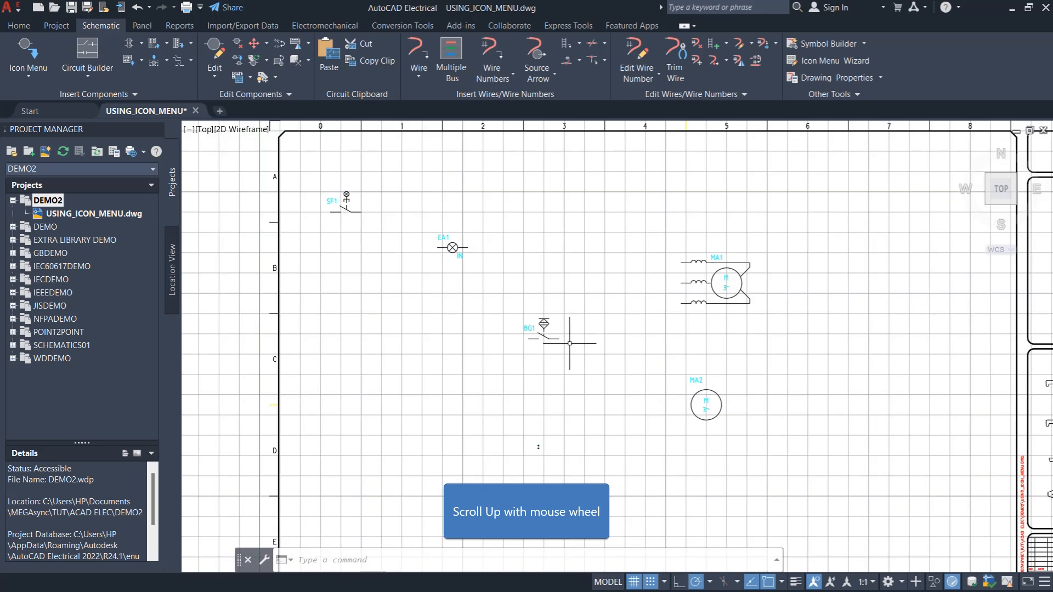
{"action": "scroll", "coordinate": [559, 345], "scroll_direction": "up", "scroll_amount": 2}
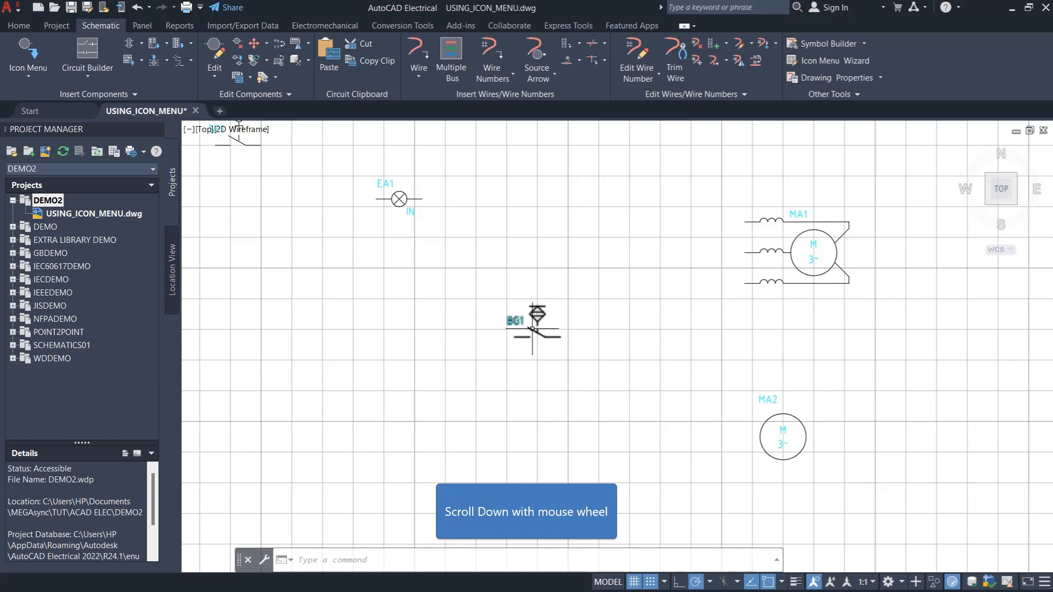
{"action": "scroll", "coordinate": [543, 308], "scroll_direction": "up", "scroll_amount": 2}
{"action": "scroll", "coordinate": [546, 291], "scroll_direction": "down", "scroll_amount": 4}
{"action": "scroll", "coordinate": [591, 262], "scroll_direction": "down", "scroll_amount": 1}
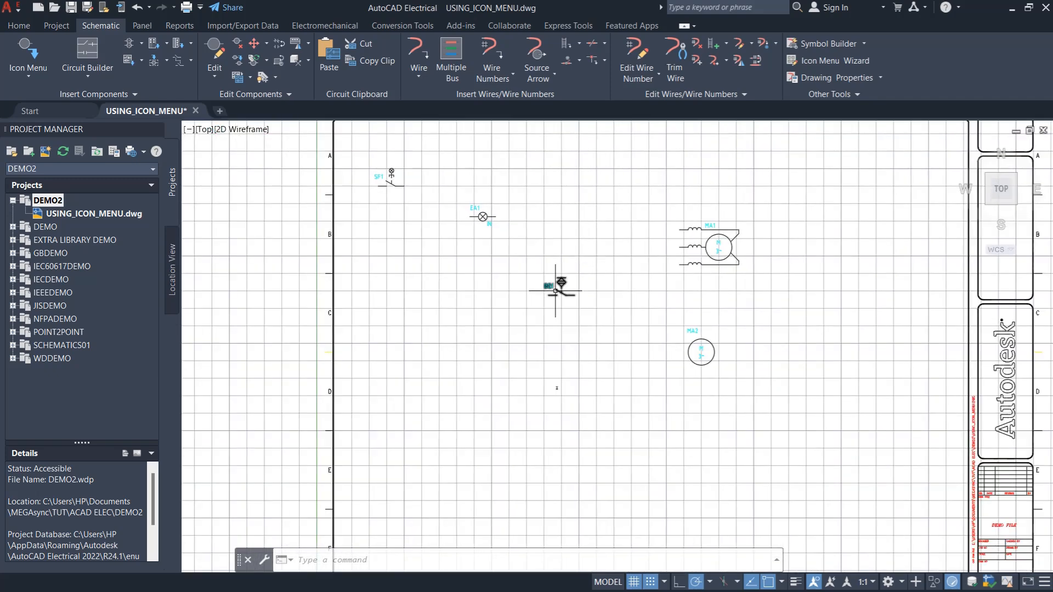
{"action": "scroll", "coordinate": [628, 248], "scroll_direction": "down", "scroll_amount": 1}
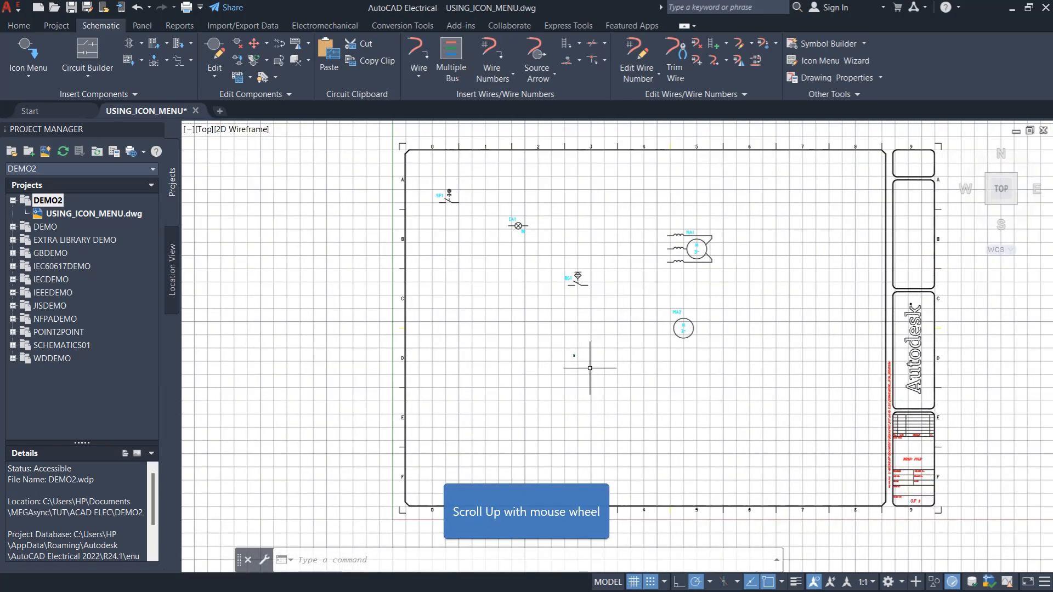
{"action": "scroll", "coordinate": [568, 356], "scroll_direction": "up", "scroll_amount": 6}
{"action": "scroll", "coordinate": [564, 367], "scroll_direction": "up", "scroll_amount": 5}
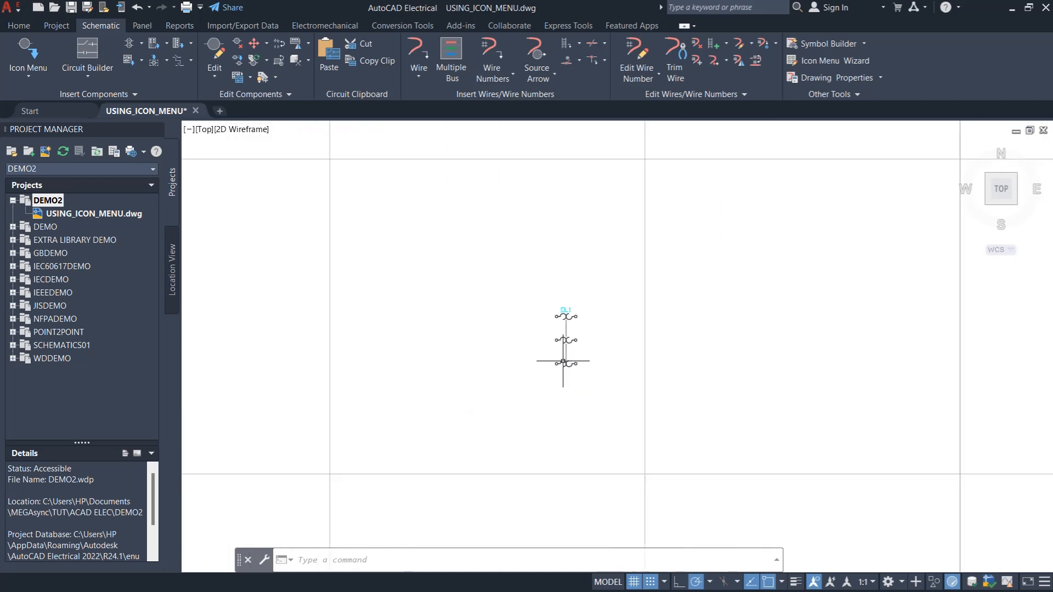
{"action": "scroll", "coordinate": [544, 333], "scroll_direction": "down", "scroll_amount": 6}
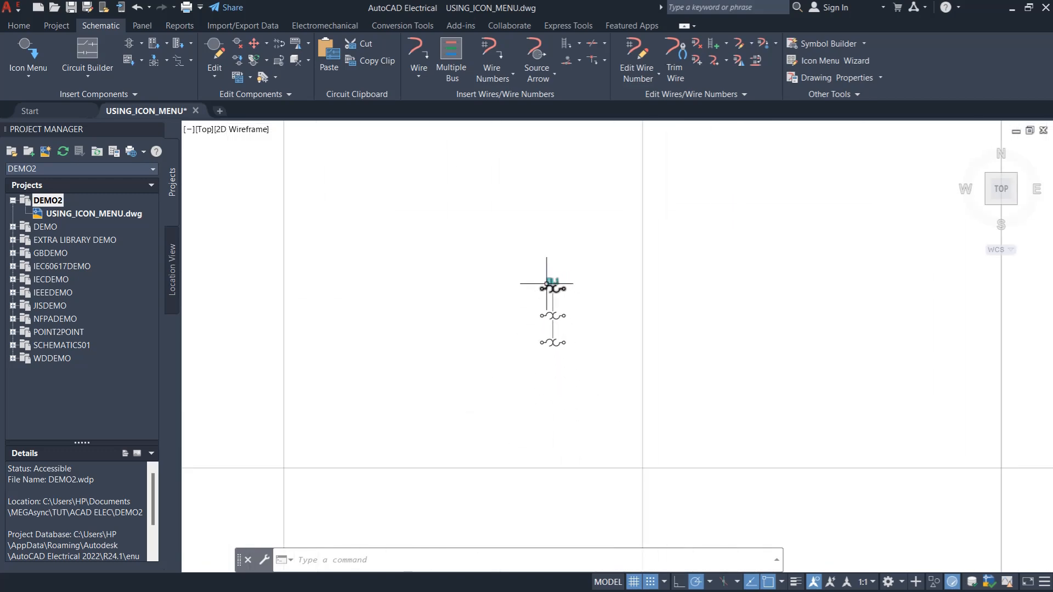
{"action": "scroll", "coordinate": [541, 235], "scroll_direction": "down", "scroll_amount": 1}
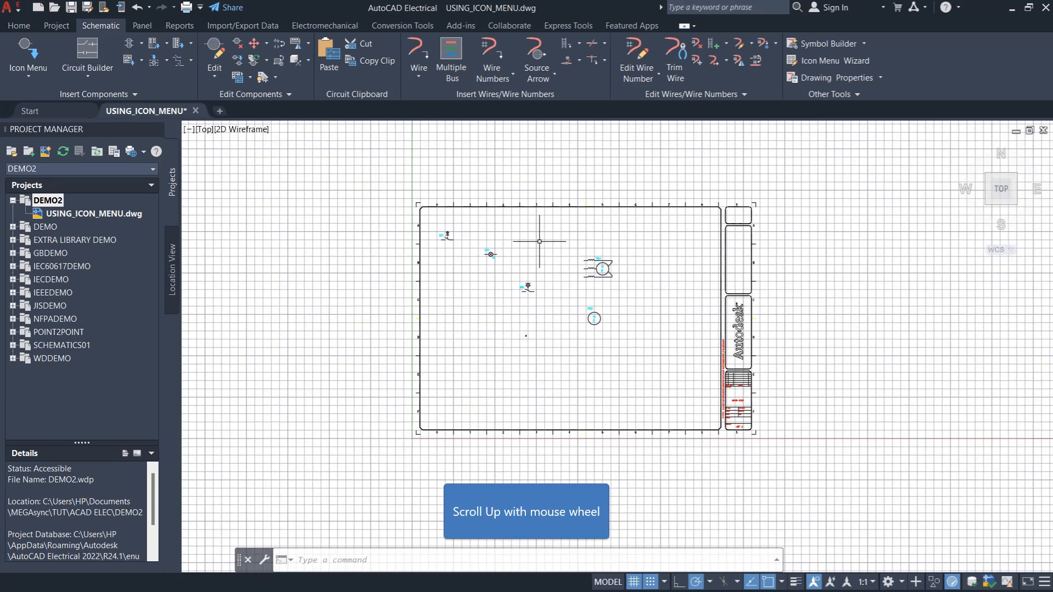
{"action": "scroll", "coordinate": [522, 230], "scroll_direction": "up", "scroll_amount": 1}
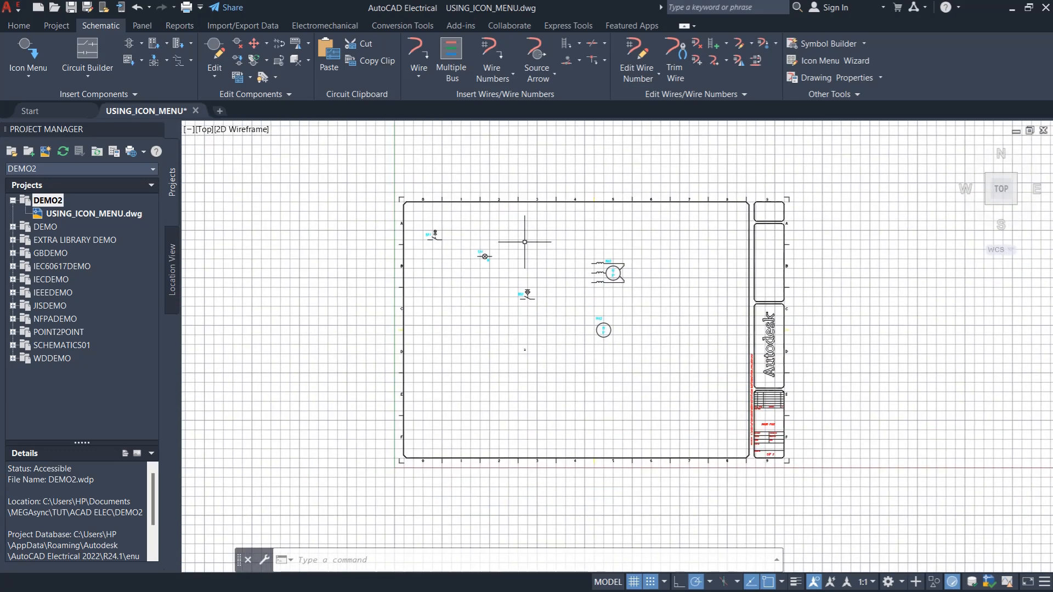
Turn off the grid display and the snap to the drawing grid.
{"action": "left_click", "coordinate": [635, 583]}
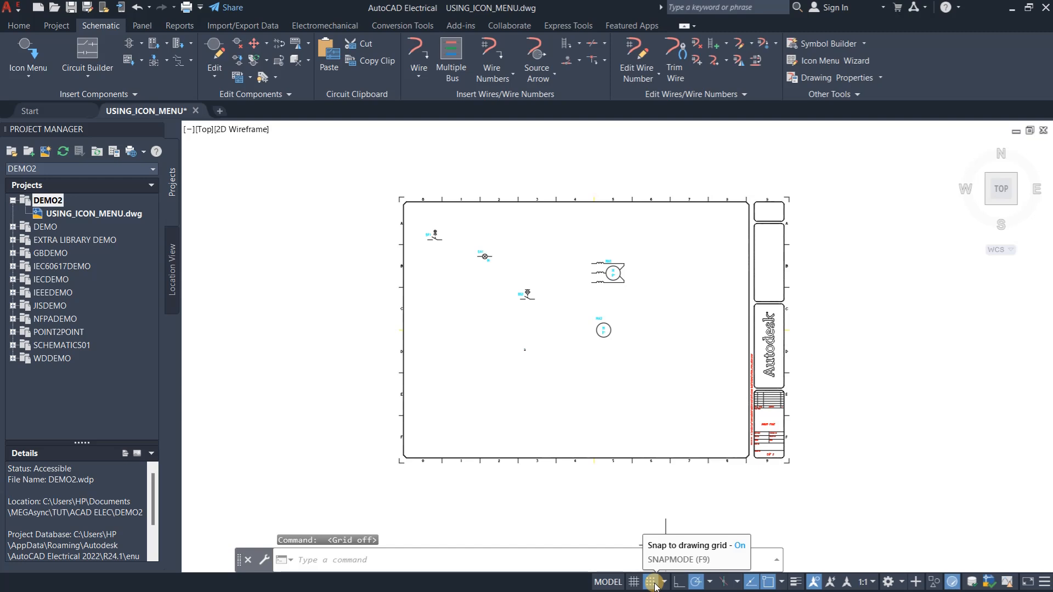
{"action": "left_click", "coordinate": [652, 582]}
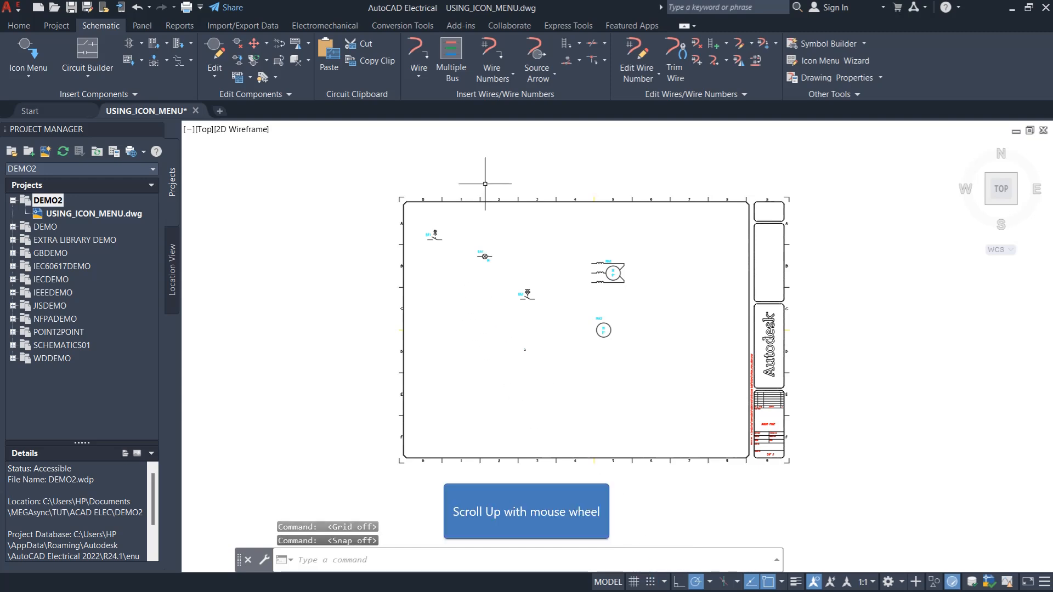
{"action": "scroll", "coordinate": [487, 214], "scroll_direction": "up", "scroll_amount": 2}
{"action": "scroll", "coordinate": [598, 313], "scroll_direction": "up", "scroll_amount": 1}
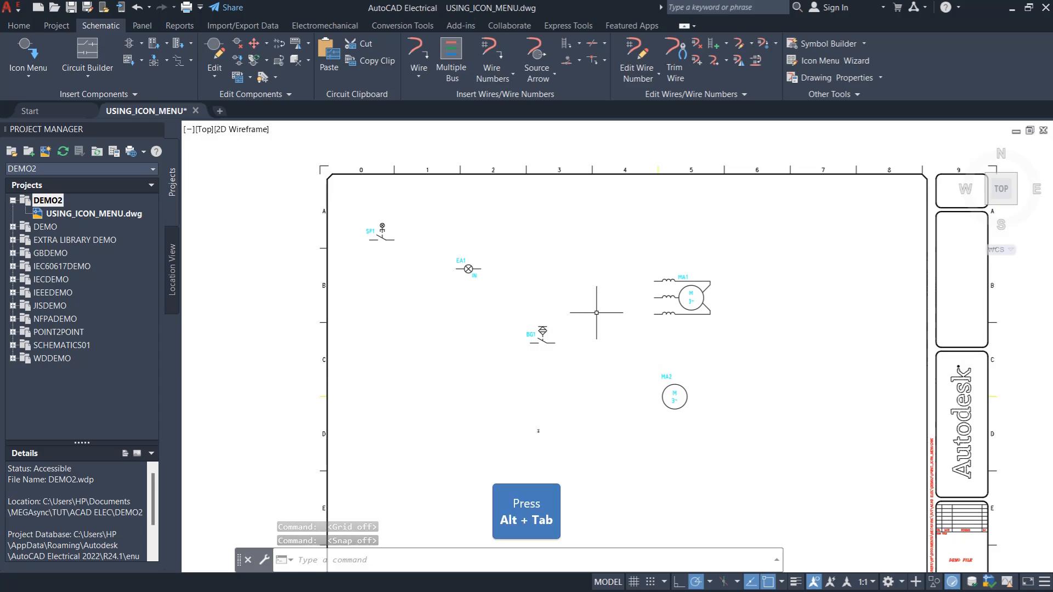
Switch to the PowerPoint slide show, read the slide on adding symbols using the icon menu, and return to AutoCAD Electrical.
{"action": "key", "text": "alt+Tab"}
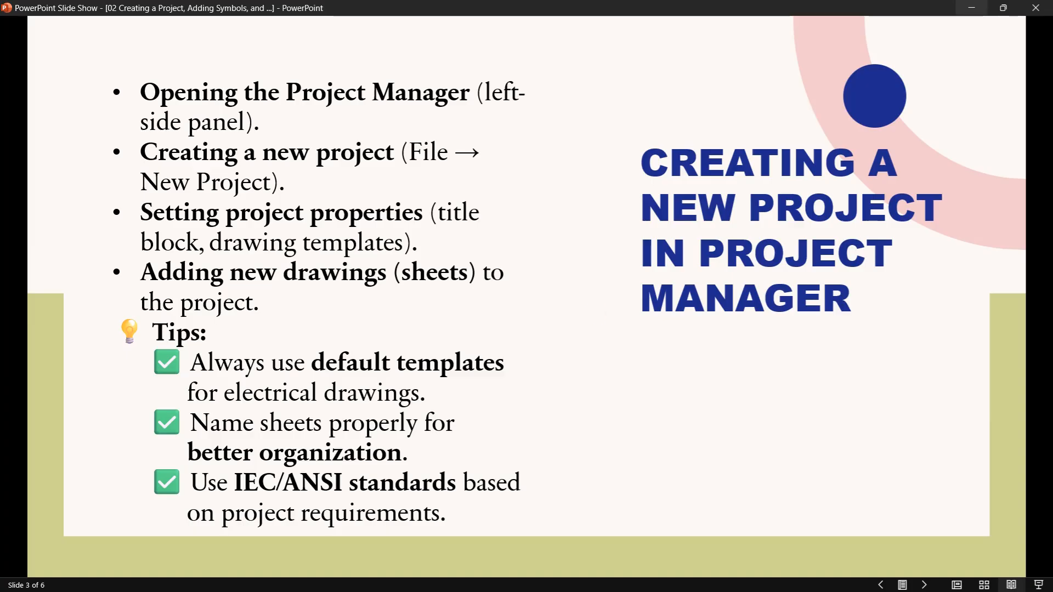
{"action": "key", "text": "Right"}
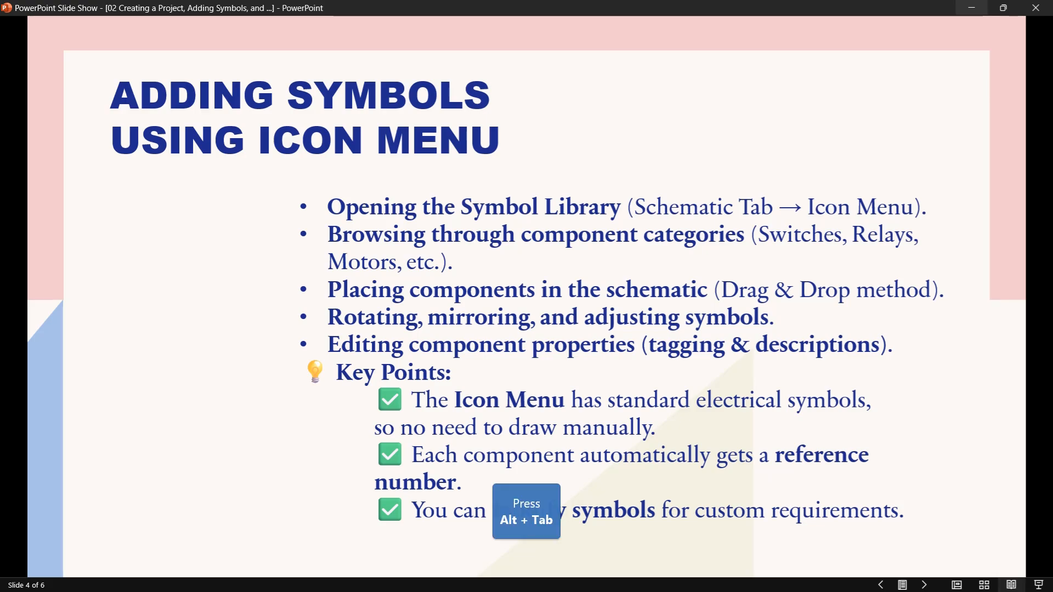
{"action": "key", "text": "alt+Tab"}
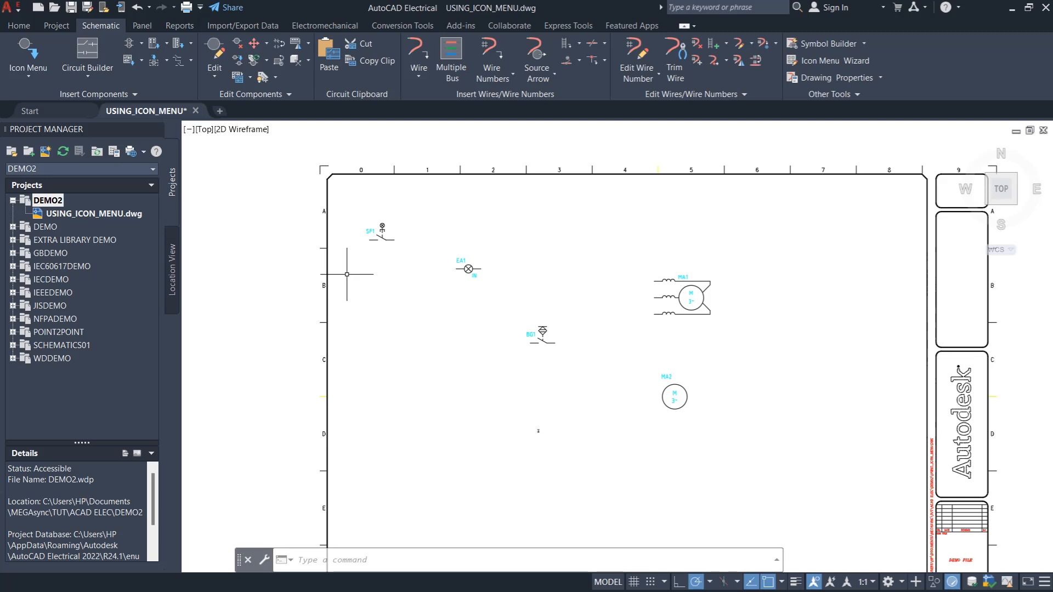
Switch to the AutoCAD Electrical 2022 Help in Chrome, search for "DC MOTOR SYMBOL" and view the IEC Symbol Preview - DC Motors page.
{"action": "key", "text": "alt+Tab"}
{"action": "key", "text": "alt+Tab"}
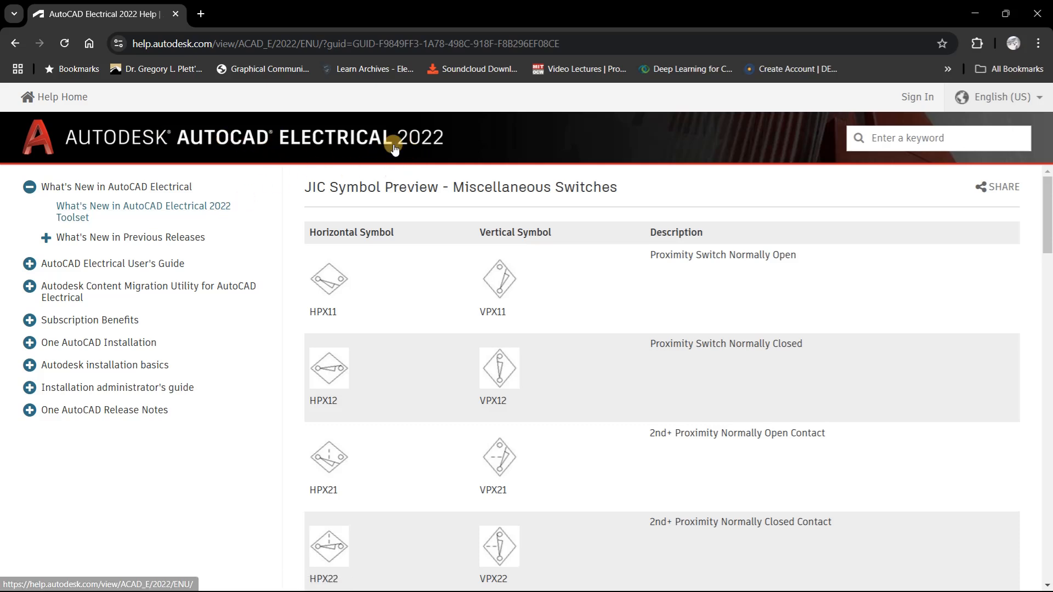
{"action": "left_click", "coordinate": [918, 141]}
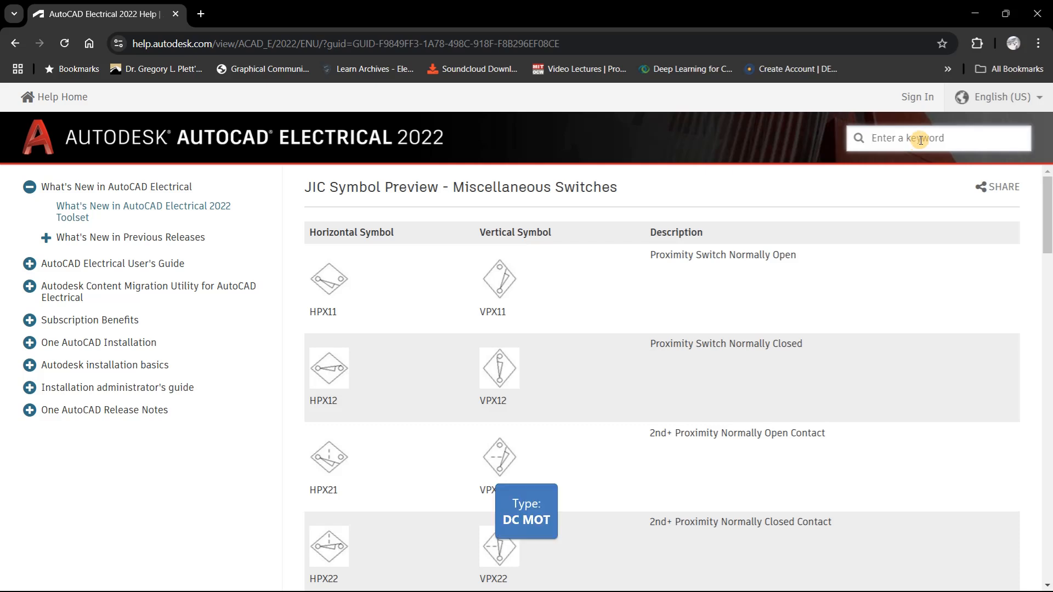
{"action": "type", "text": "DC MO"}
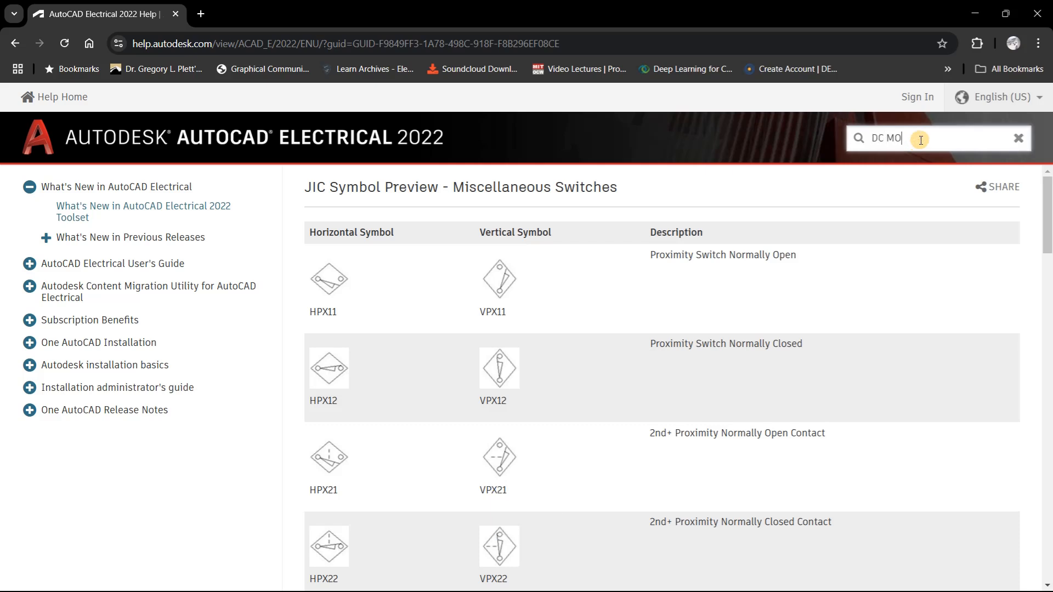
{"action": "type", "text": "TOR SYMBOL"}
{"action": "key", "text": "Return"}
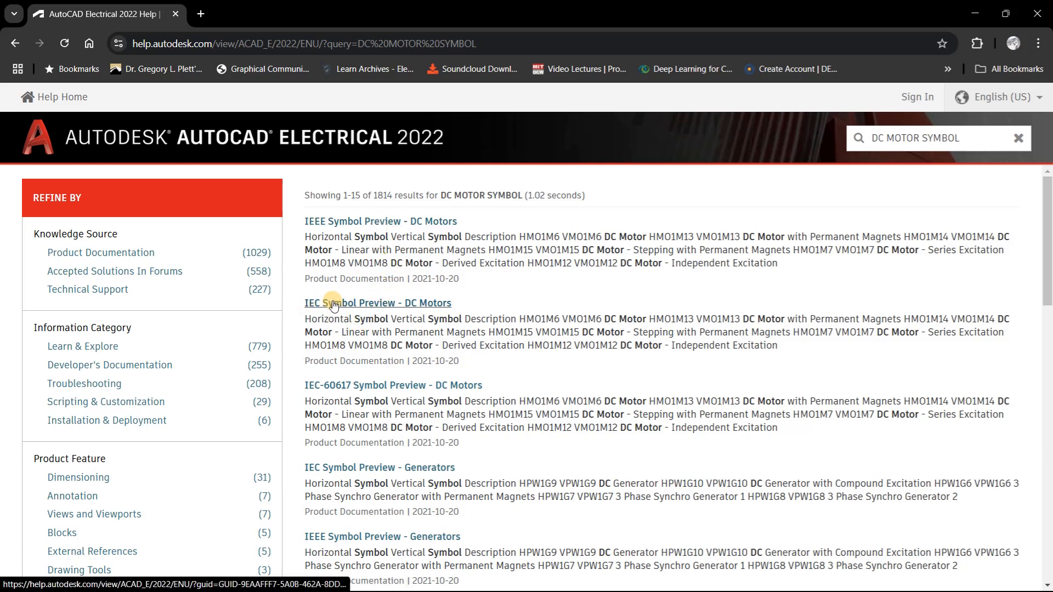
{"action": "left_click", "coordinate": [383, 305]}
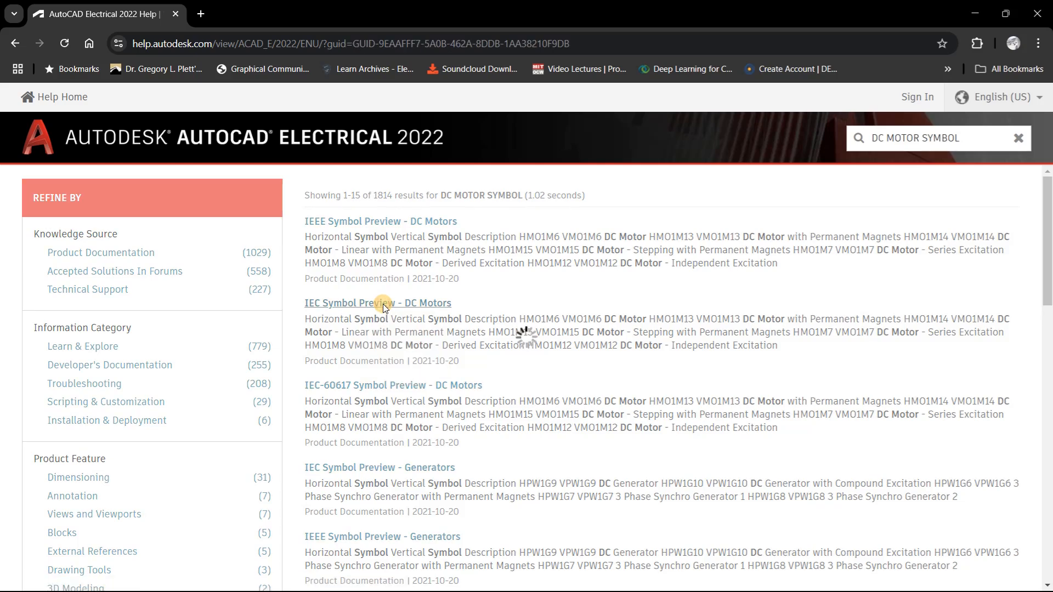
{"action": "scroll", "coordinate": [496, 275], "scroll_direction": "down", "scroll_amount": 2}
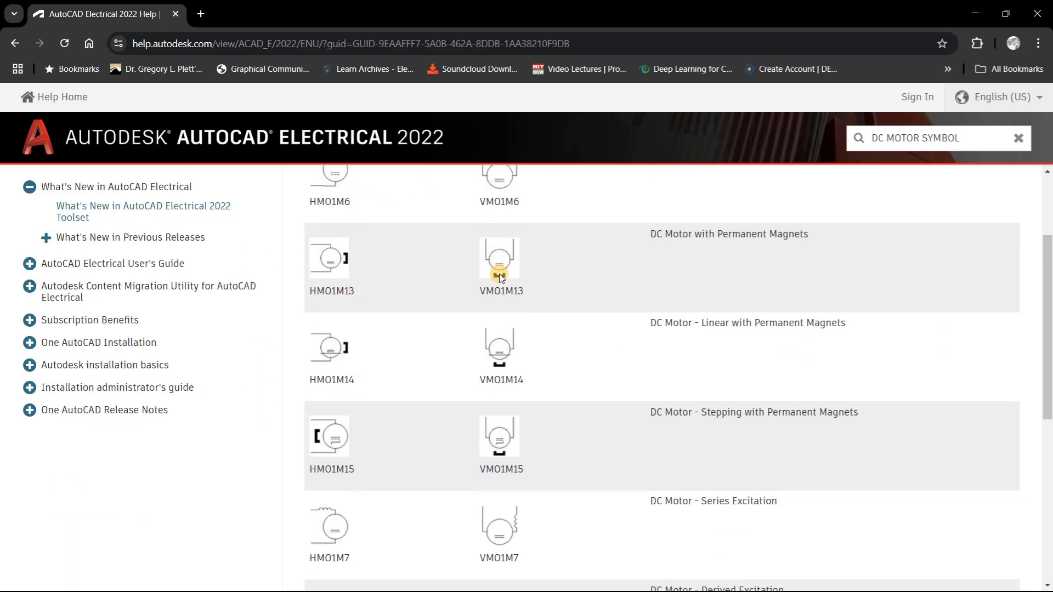
Find the DC Motor - Series Excitation entry in the symbol preview table and copy its vertical symbol name, VMO1M7.
{"action": "scroll", "coordinate": [410, 290], "scroll_direction": "down", "scroll_amount": 2}
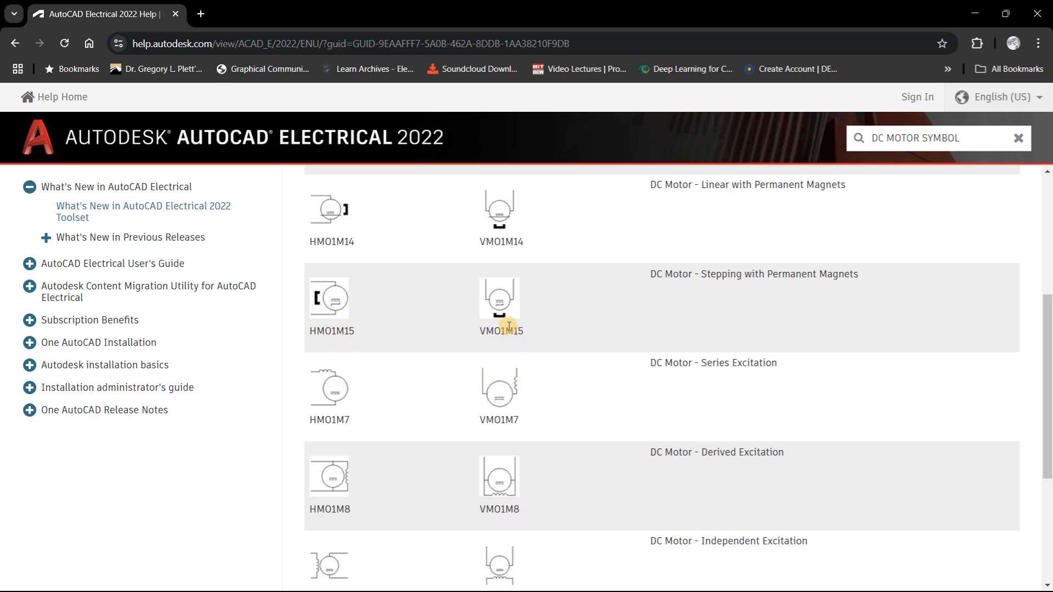
{"action": "scroll", "coordinate": [413, 298], "scroll_direction": "down", "scroll_amount": 3}
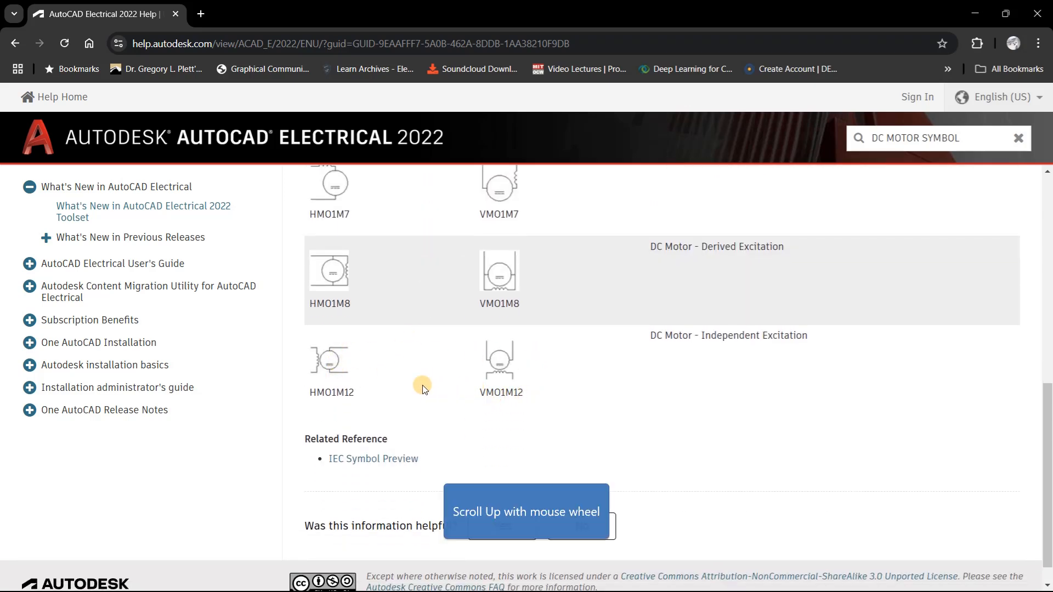
{"action": "scroll", "coordinate": [419, 384], "scroll_direction": "up", "scroll_amount": 1}
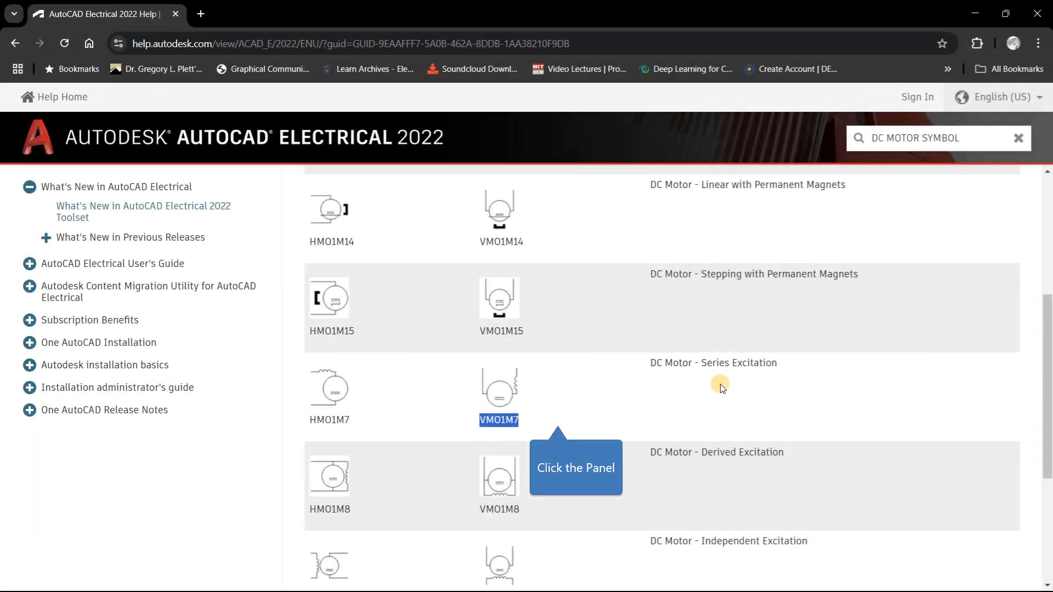
{"action": "left_click", "coordinate": [559, 423]}
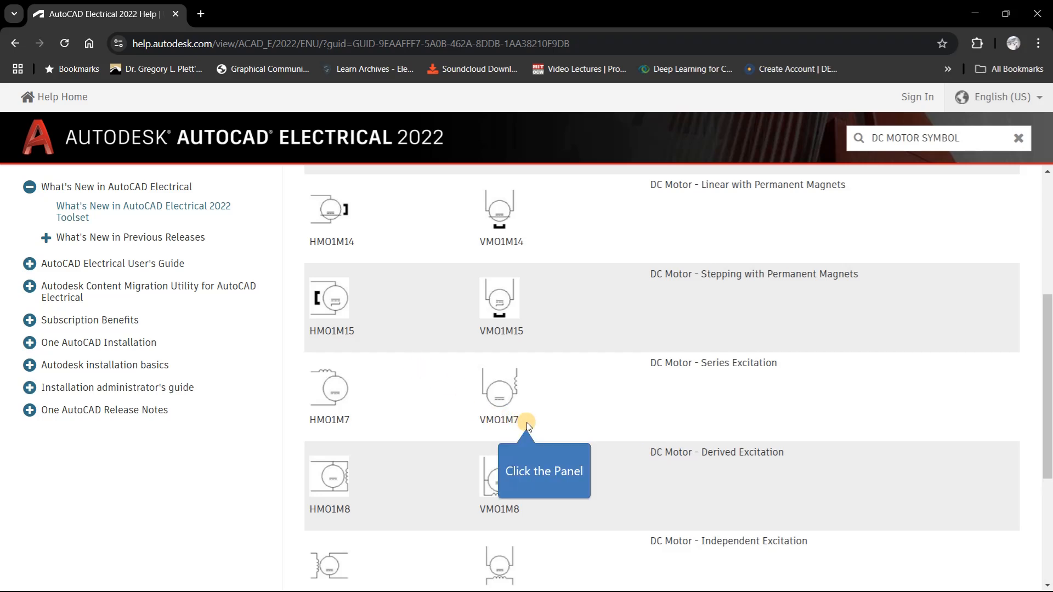
{"action": "left_click_drag", "start_coordinate": [508, 420], "coordinate": [487, 427]}
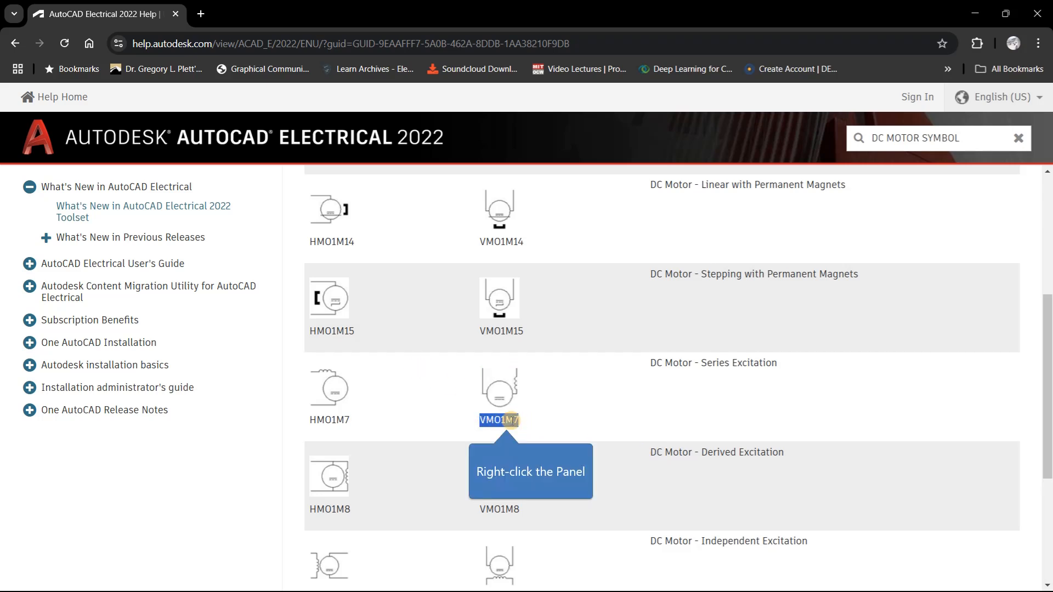
{"action": "right_click", "coordinate": [505, 420]}
{"action": "left_click", "coordinate": [557, 438]}
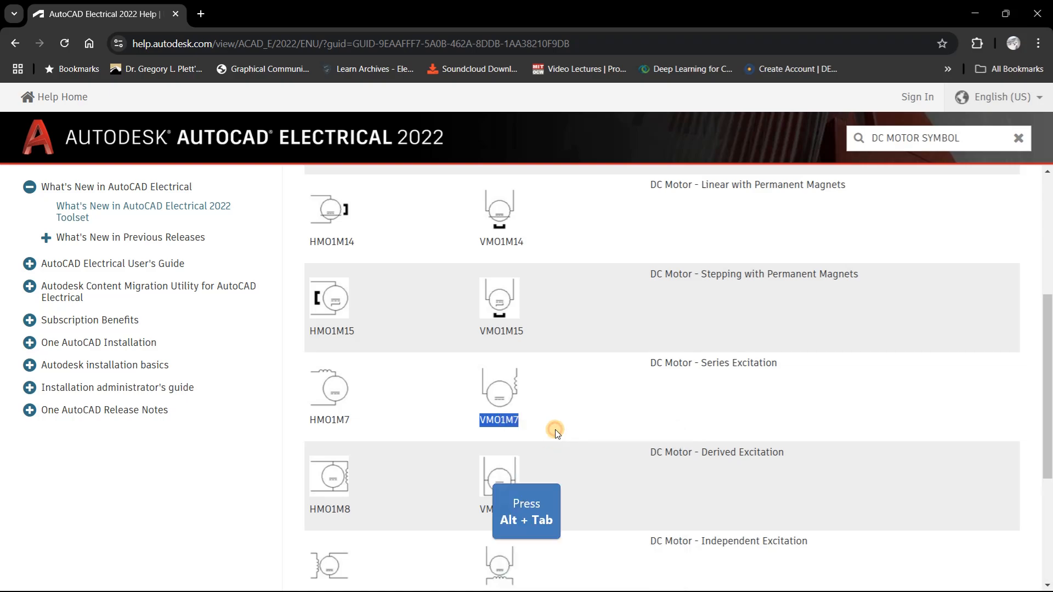
Switch to AutoCAD Electrical and insert the VMO1M7 component by its name in row D, below and to the left of BG1.
{"action": "key", "text": "alt+Tab"}
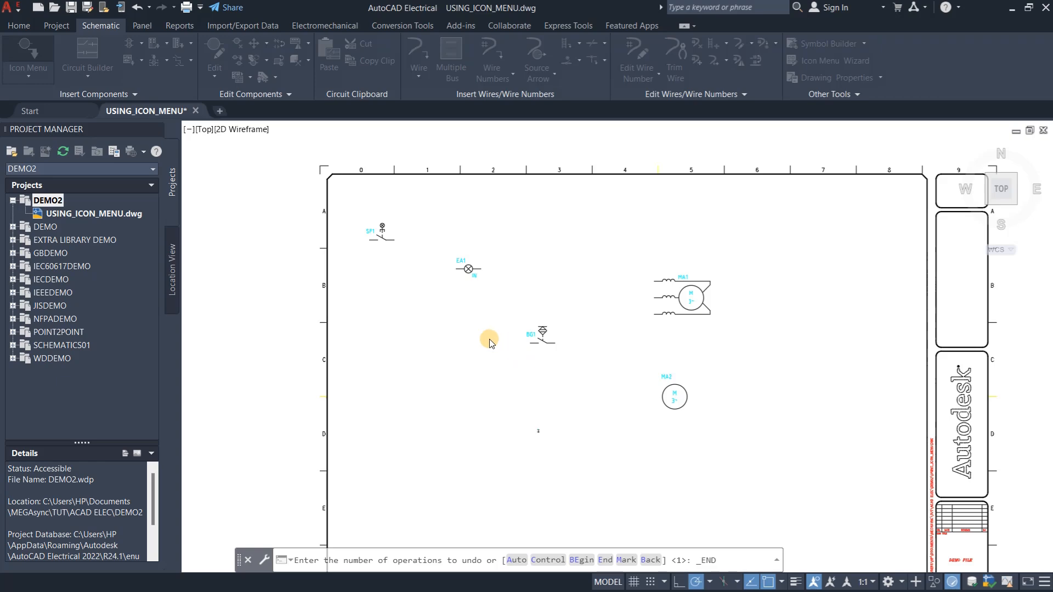
{"action": "left_click", "coordinate": [553, 449]}
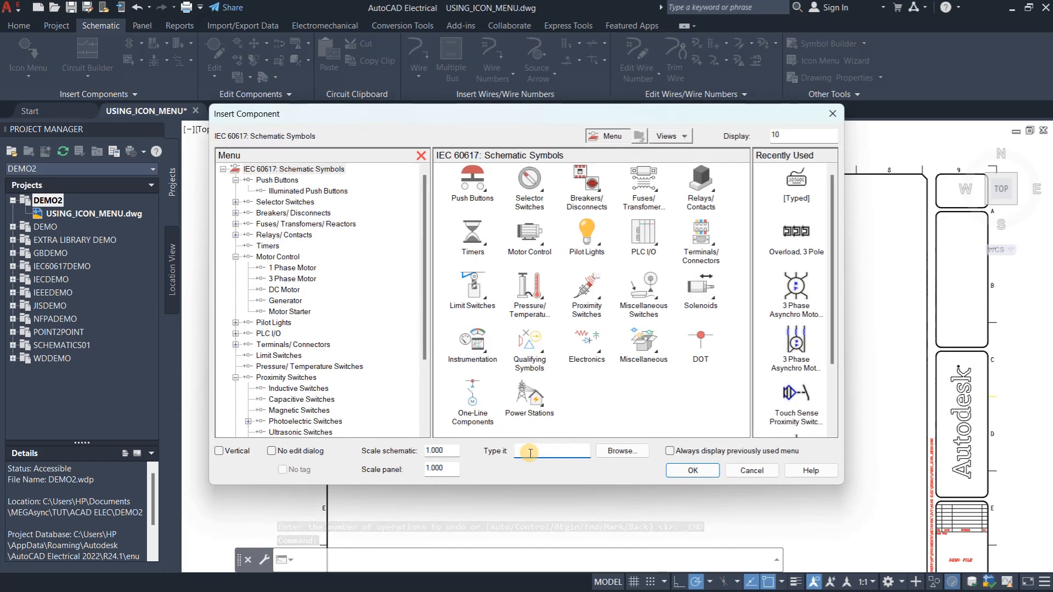
{"action": "key", "text": "ctrl+v"}
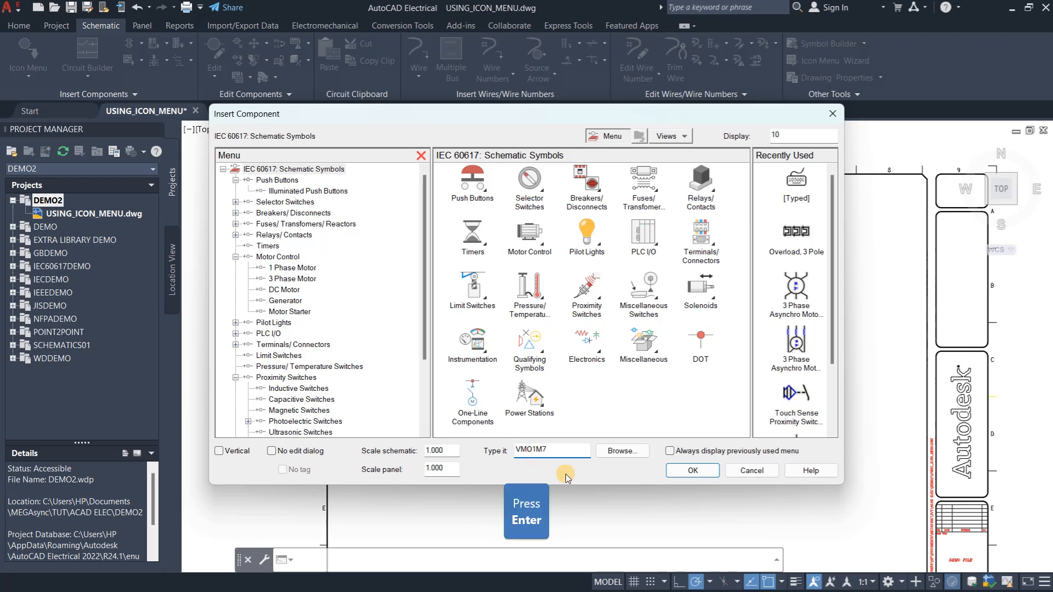
{"action": "key", "text": "Return"}
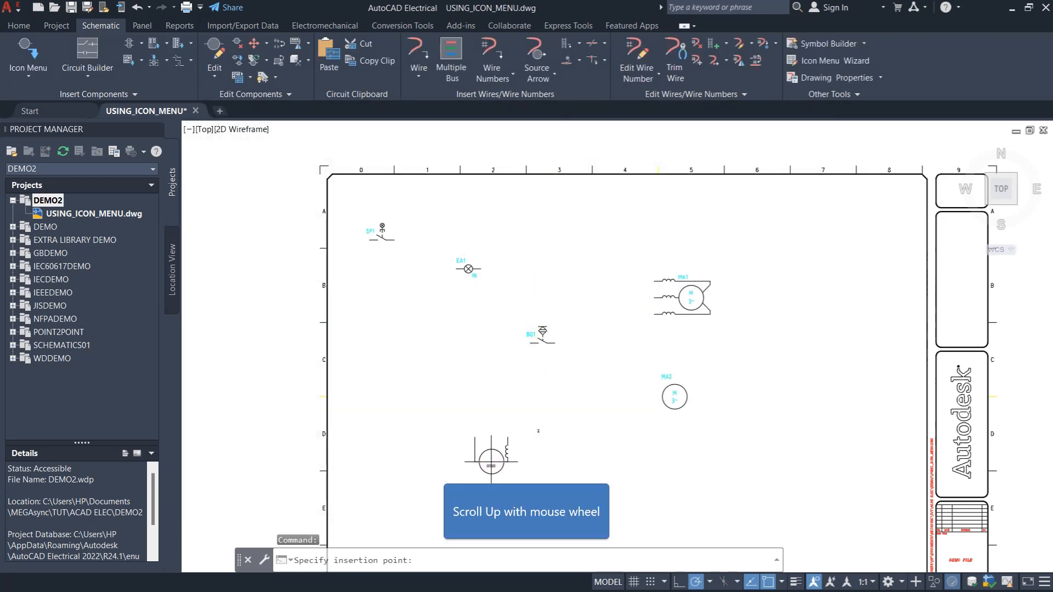
{"action": "scroll", "coordinate": [434, 420], "scroll_direction": "up", "scroll_amount": 3}
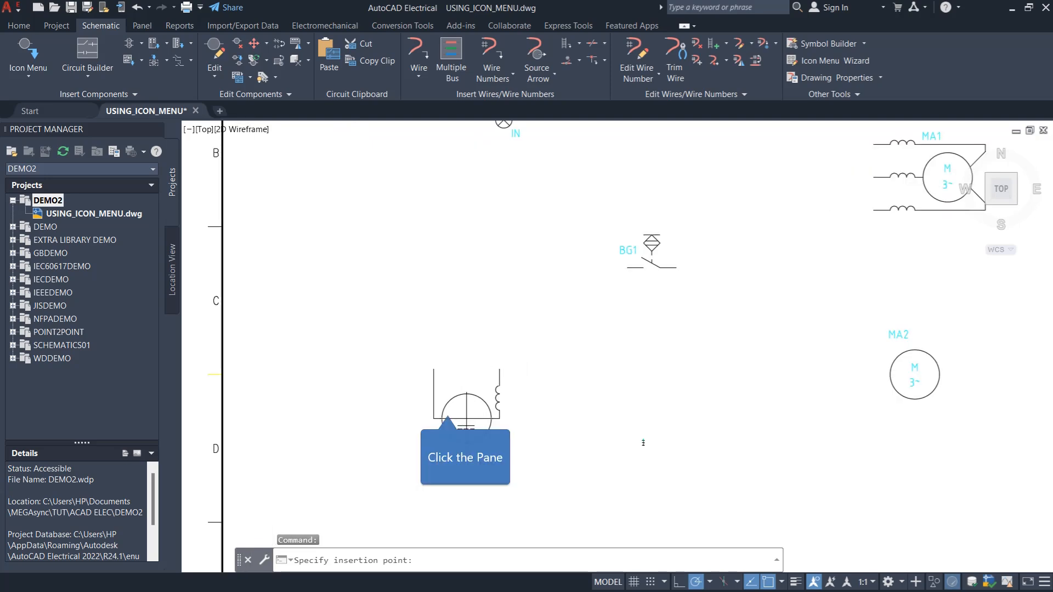
{"action": "left_click", "coordinate": [458, 435]}
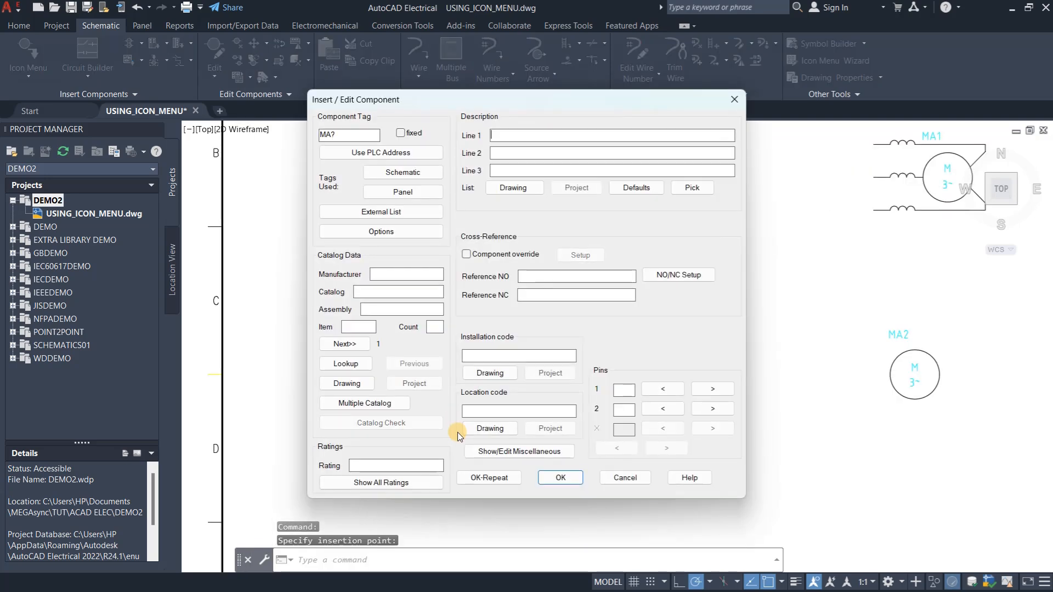
Set the component tag of the inserted series excitation DC motor to MA3.
{"action": "left_click", "coordinate": [345, 131]}
{"action": "key", "text": "BackSpace"}
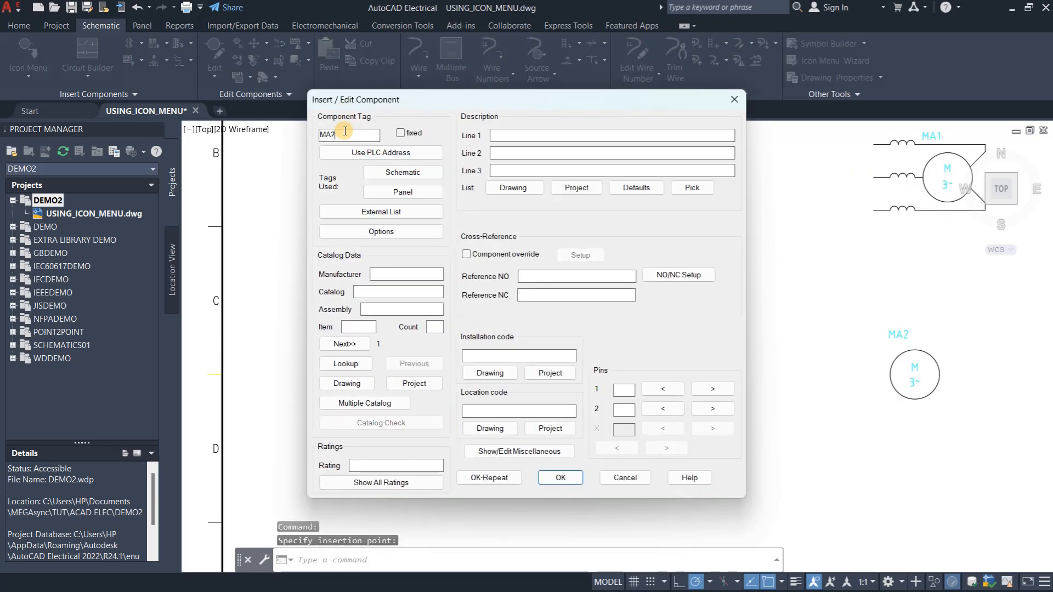
{"action": "type", "text": "3"}
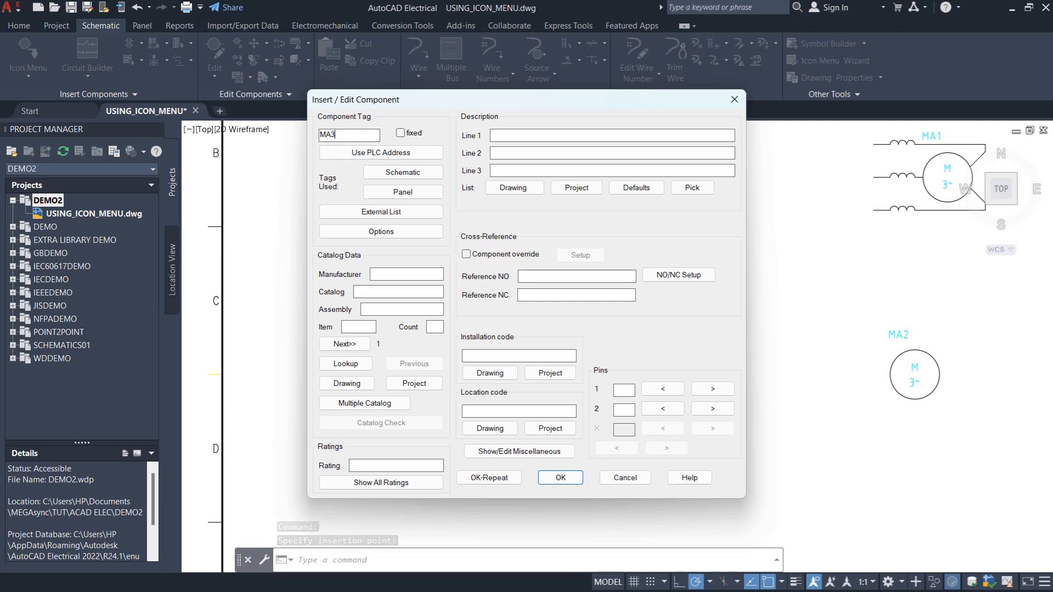
{"action": "left_click", "coordinate": [560, 477]}
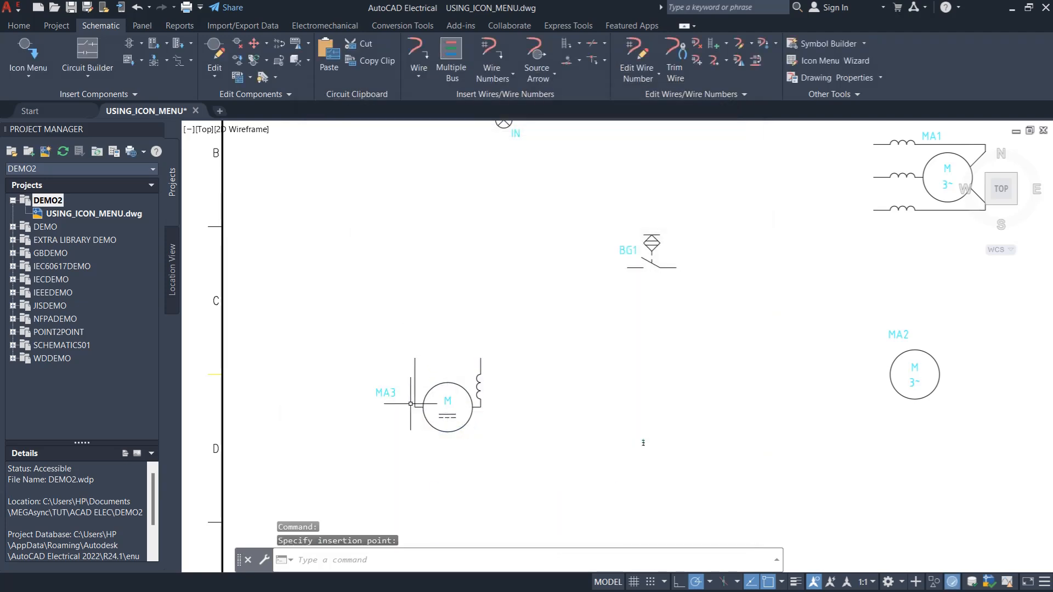
{"action": "scroll", "coordinate": [454, 356], "scroll_direction": "down", "scroll_amount": 3}
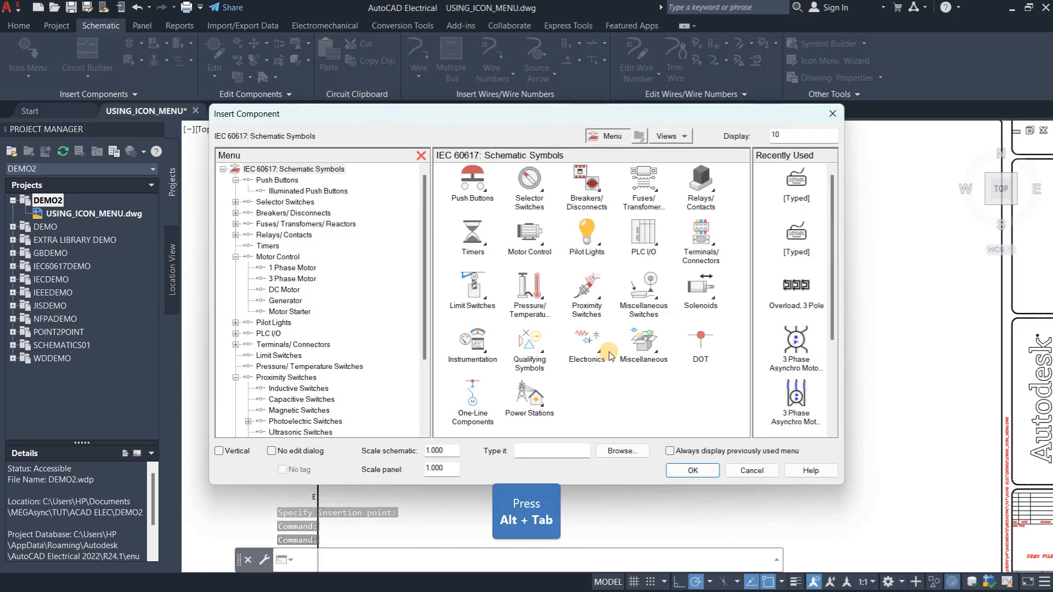
Switch to the AutoCAD Electrical help in Chrome and copy HMO1M13, the horizontal symbol name of DC Motor with Permanent Magnets.
{"action": "key", "text": "alt+Tab"}
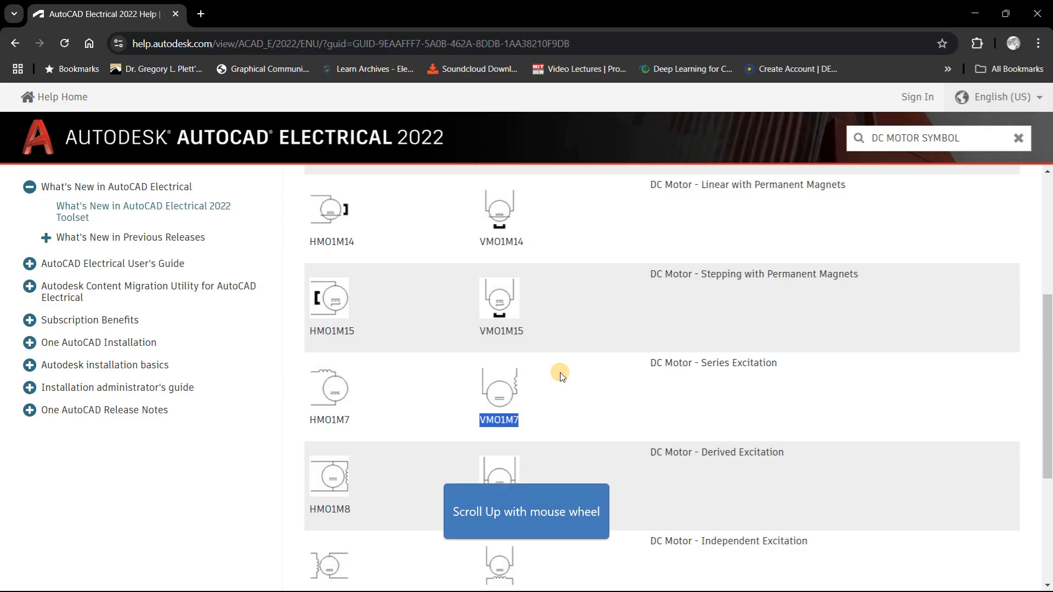
{"action": "scroll", "coordinate": [400, 340], "scroll_direction": "up", "scroll_amount": 5}
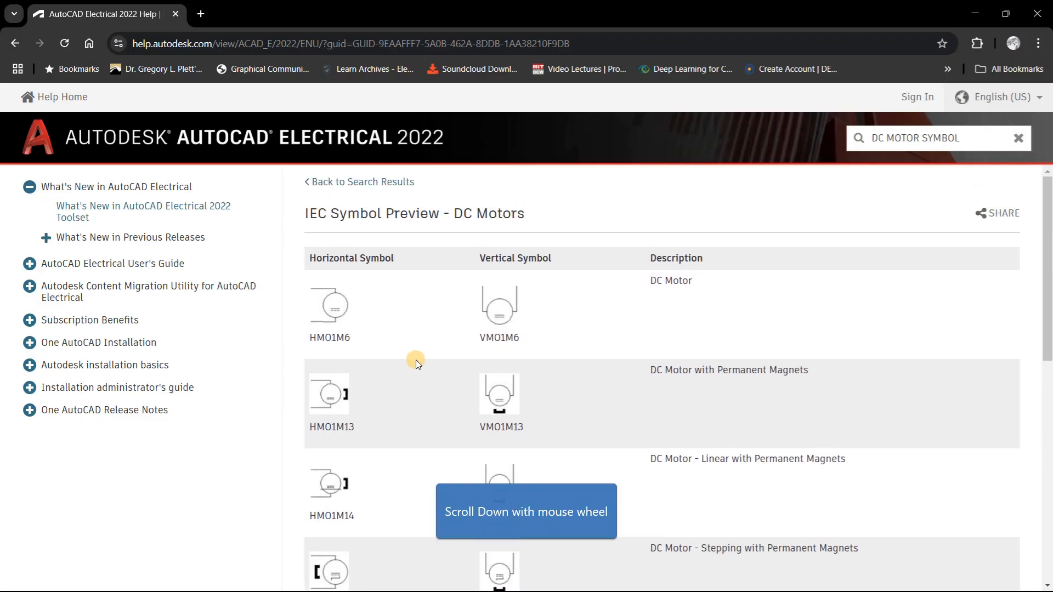
{"action": "scroll", "coordinate": [416, 359], "scroll_direction": "down", "scroll_amount": 3}
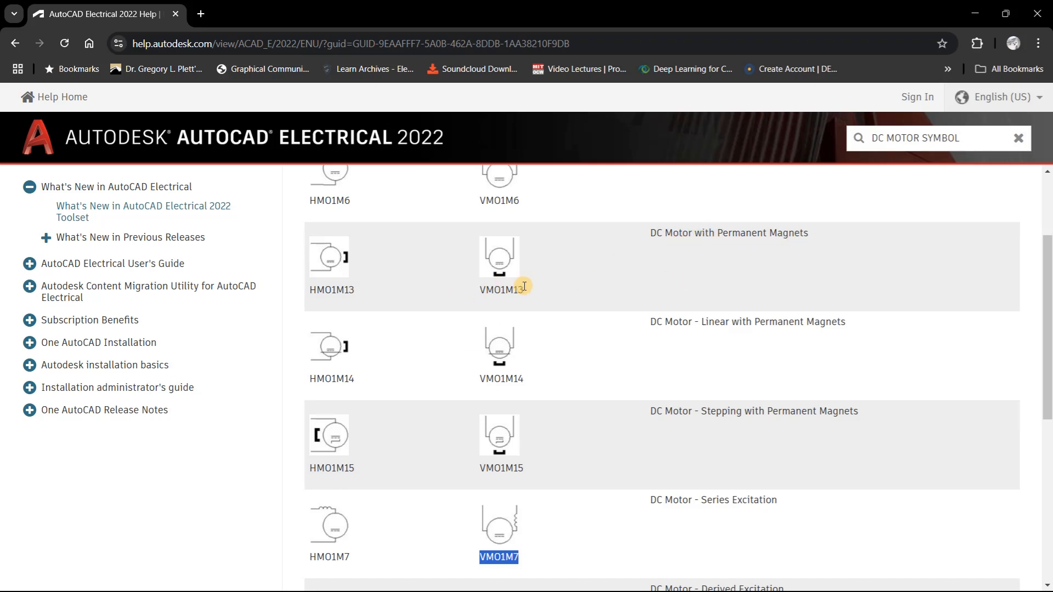
{"action": "left_click", "coordinate": [357, 288]}
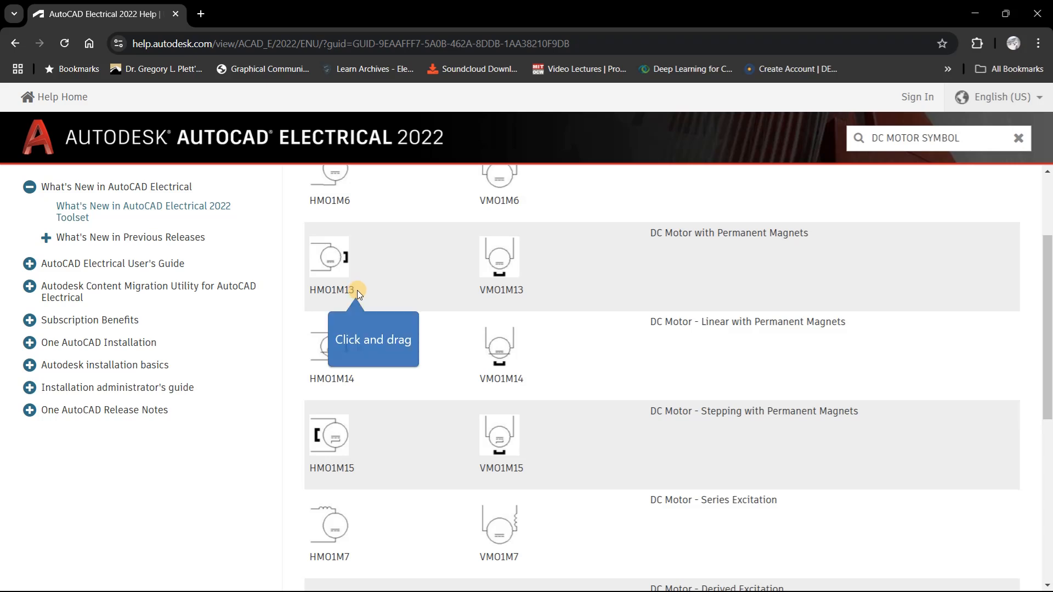
{"action": "left_click_drag", "start_coordinate": [355, 290], "coordinate": [312, 294]}
{"action": "key", "text": "ctrl+c"}
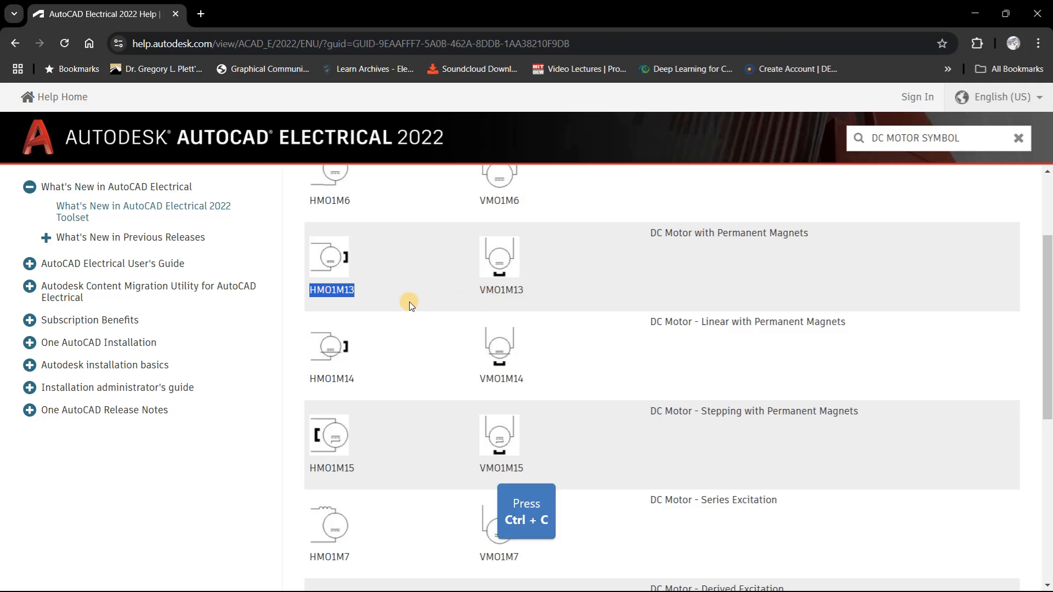
Return to AutoCAD Electrical and insert the HMO1M13 component by its name below and slightly left of motor MA2.
{"action": "key", "text": "alt+Tab"}
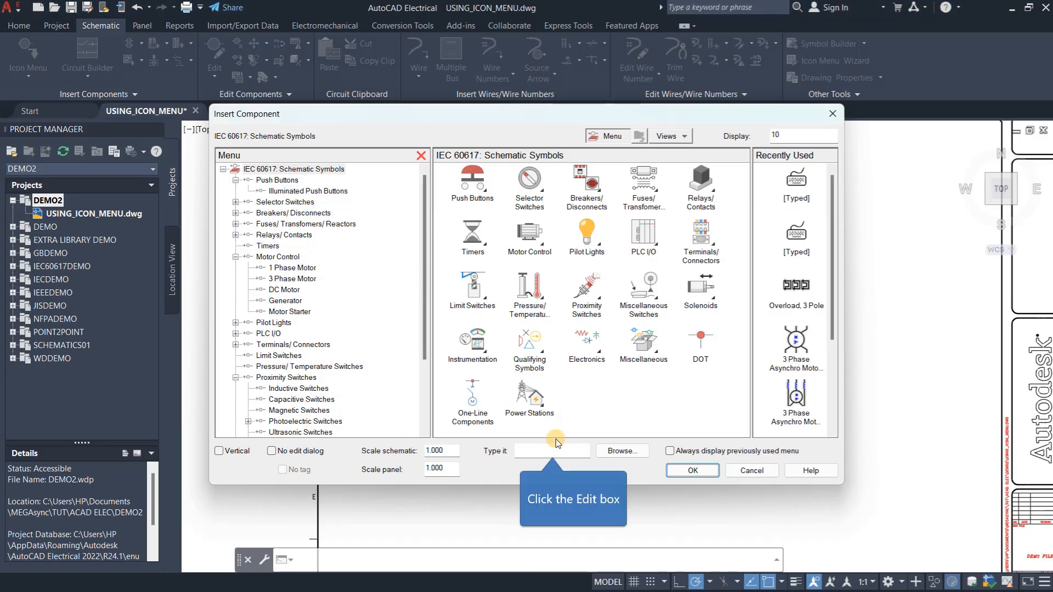
{"action": "left_click", "coordinate": [555, 450]}
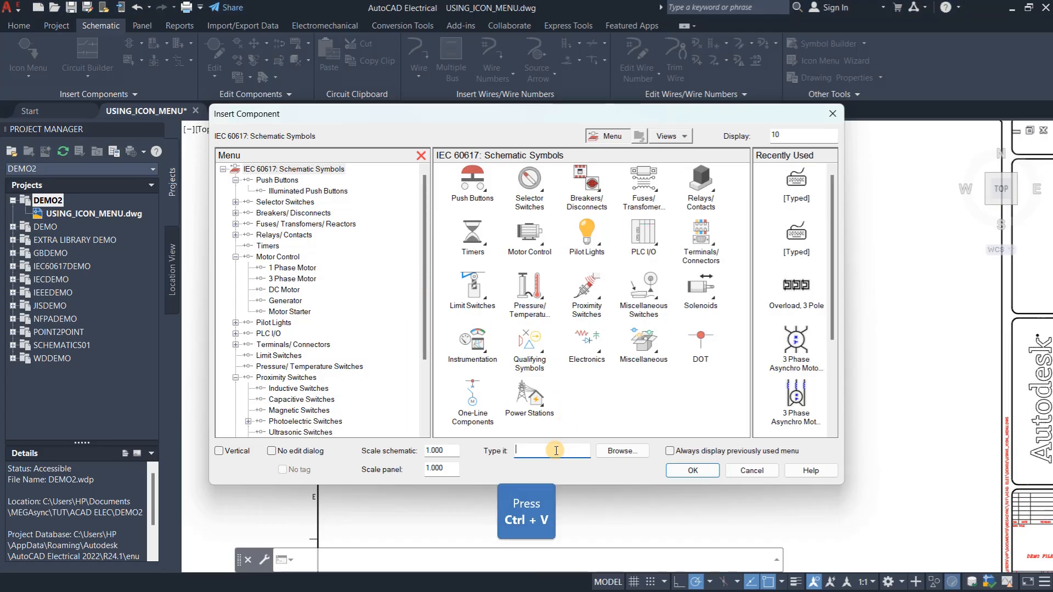
{"action": "key", "text": "ctrl+v"}
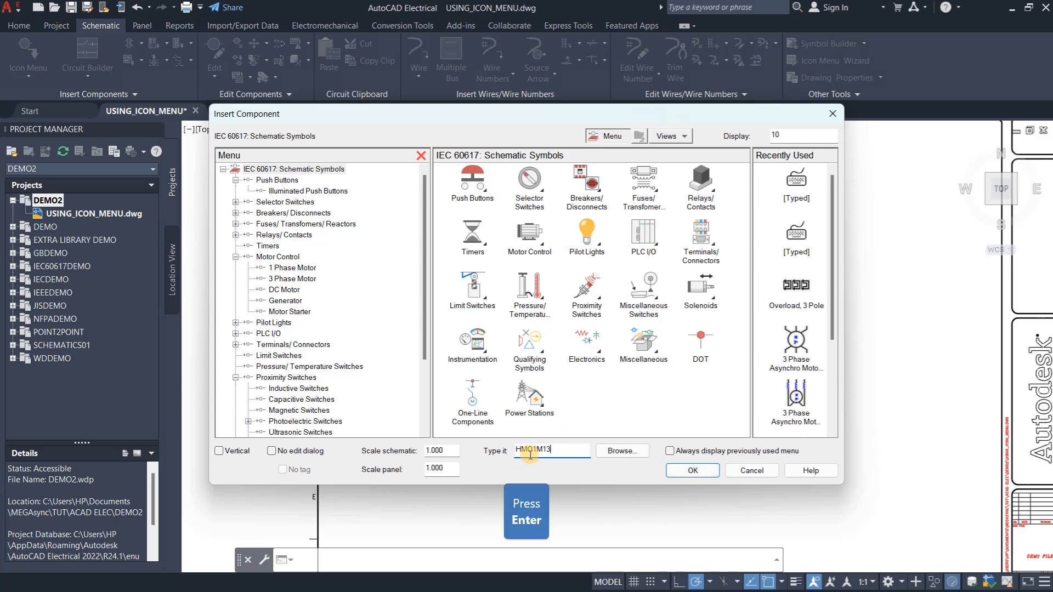
{"action": "key", "text": "Return"}
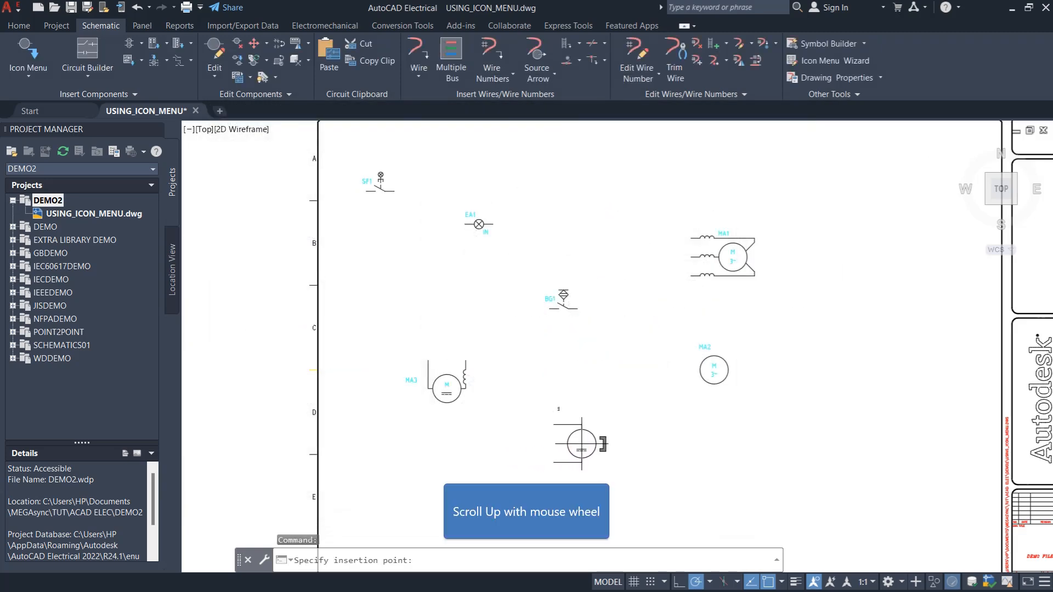
{"action": "scroll", "coordinate": [615, 445], "scroll_direction": "up", "scroll_amount": 3}
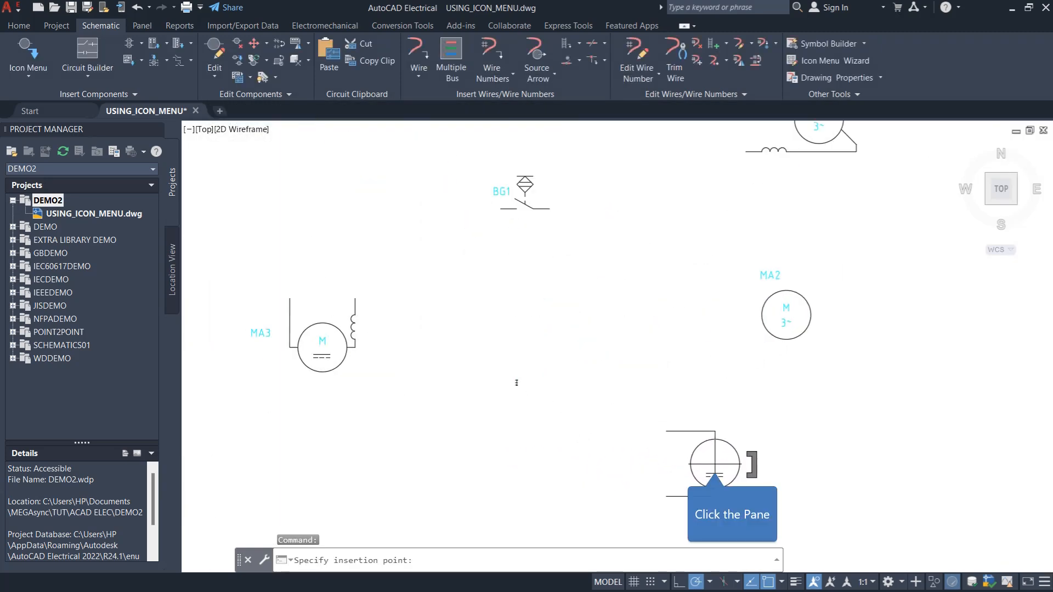
{"action": "left_click", "coordinate": [715, 464]}
Set the component tag of the inserted permanent magnet DC motor to MA4.
{"action": "left_click", "coordinate": [350, 133]}
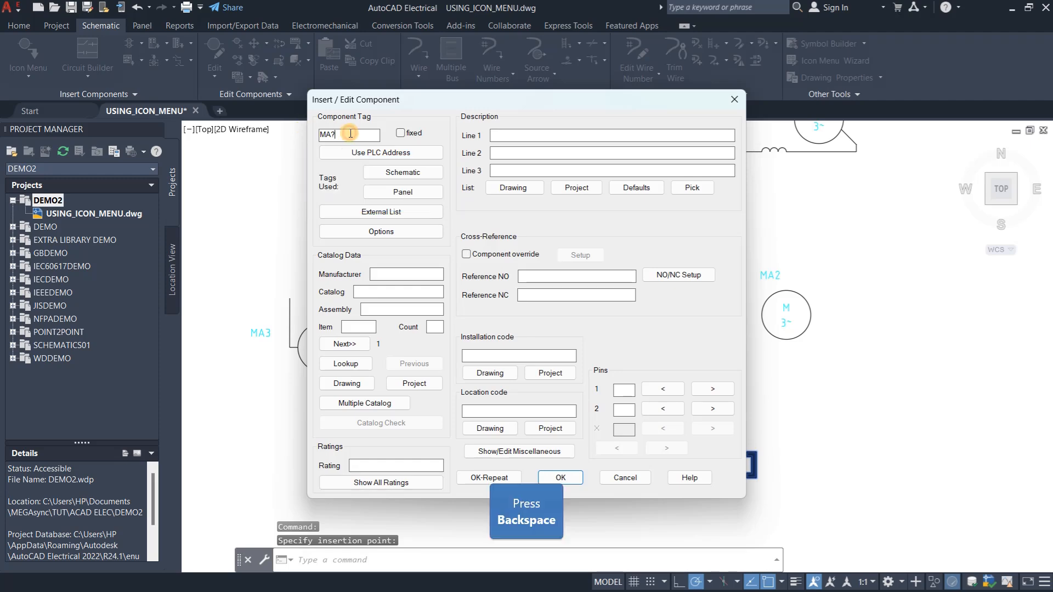
{"action": "key", "text": "BackSpace"}
{"action": "type", "text": "4"}
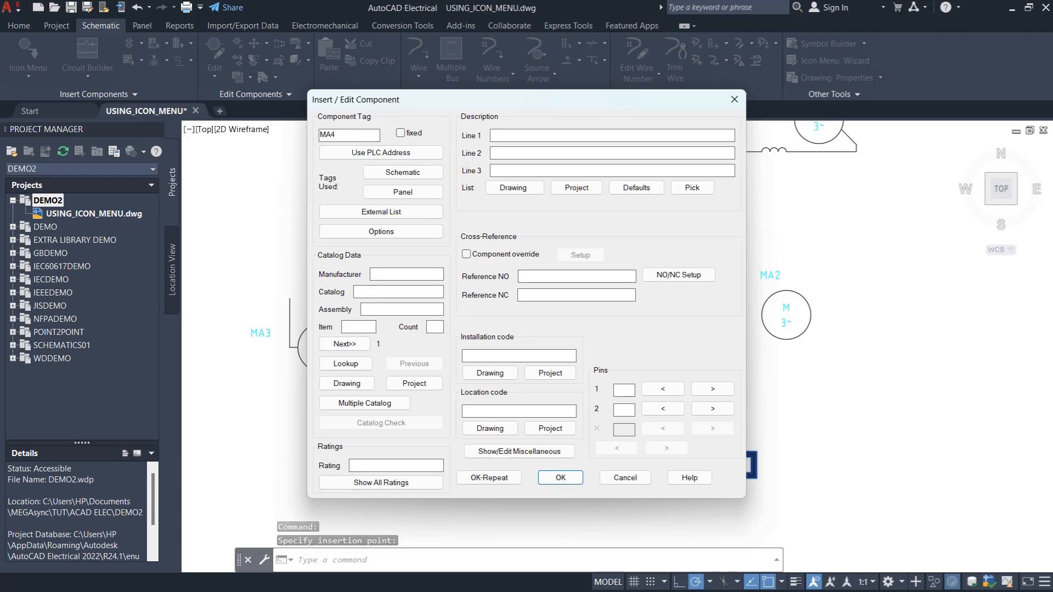
{"action": "left_click", "coordinate": [557, 476]}
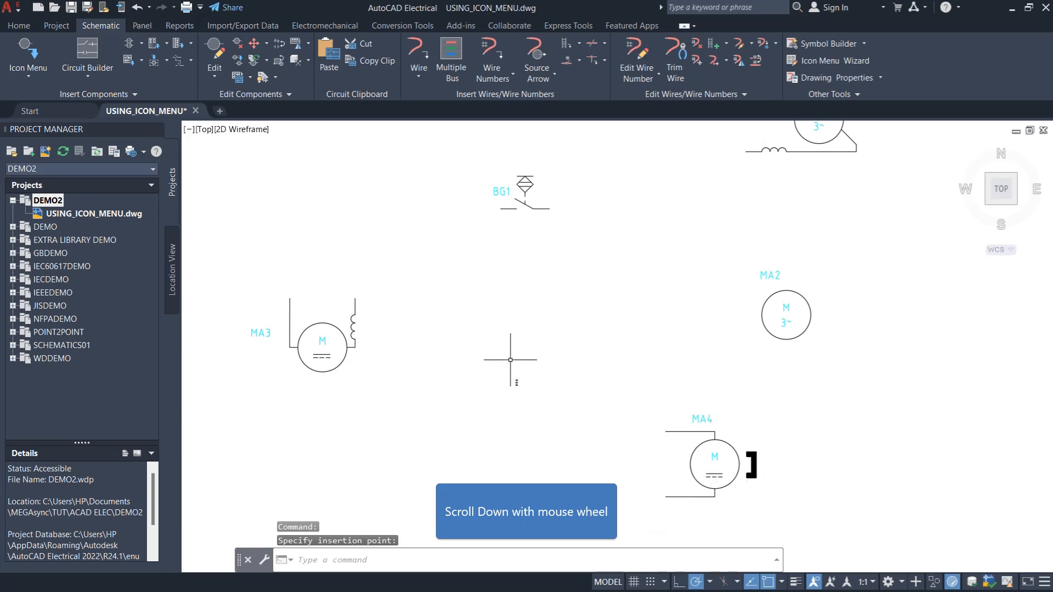
{"action": "scroll", "coordinate": [578, 369], "scroll_direction": "down", "scroll_amount": 3}
{"action": "scroll", "coordinate": [603, 373], "scroll_direction": "down", "scroll_amount": 2}
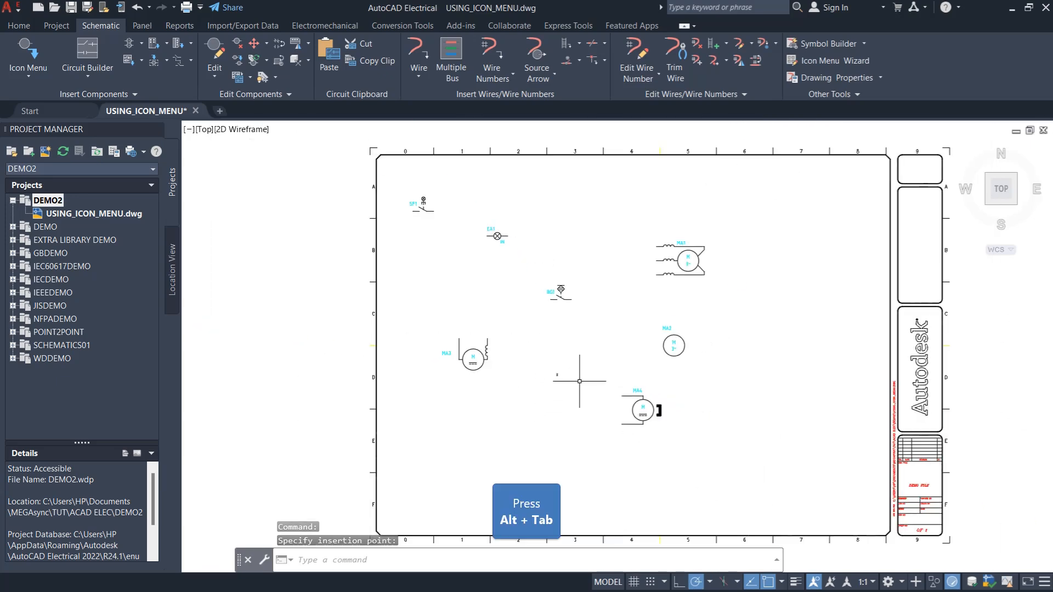
Switch to the AutoCAD Electrical help in Chrome and search for TOGGLE SWITCH, refining the search to TOGGLE SWITCH SYMBOL.
{"action": "key", "text": "alt+Tab"}
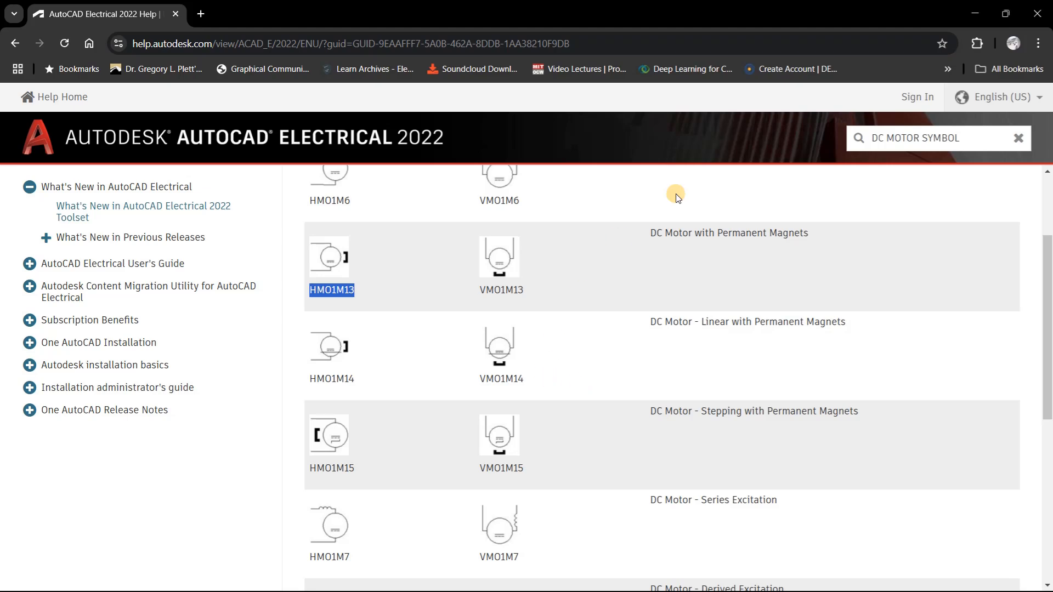
{"action": "double_click", "coordinate": [966, 136]}
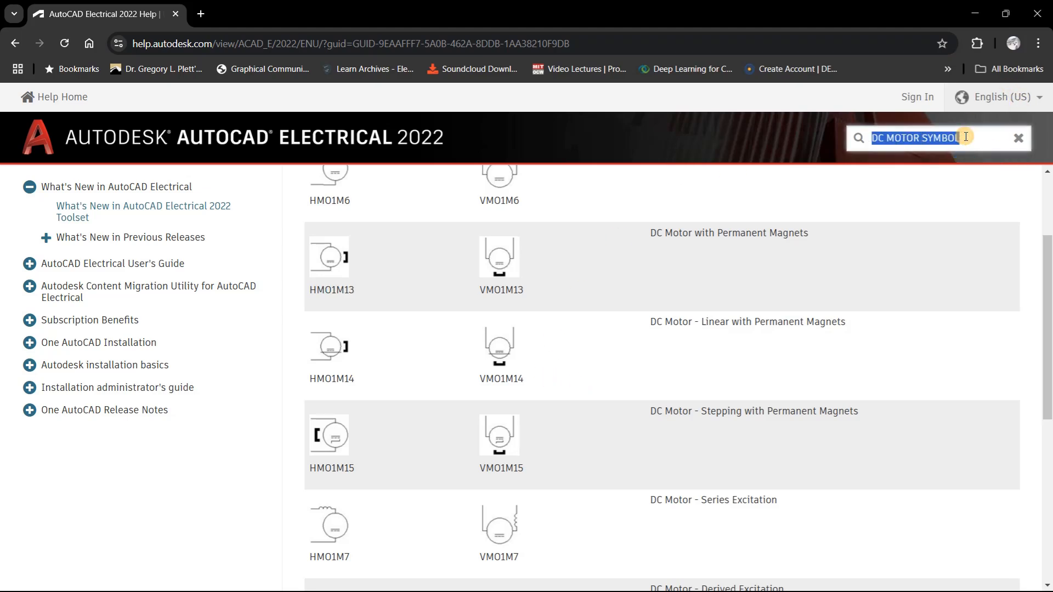
{"action": "key", "text": "BackSpace"}
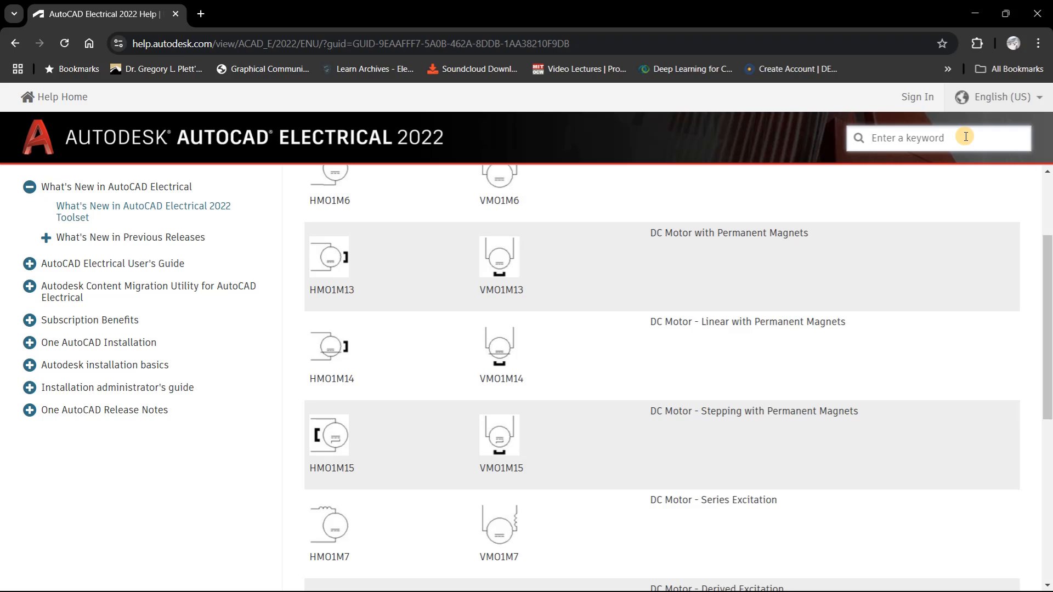
{"action": "type", "text": "TOG"}
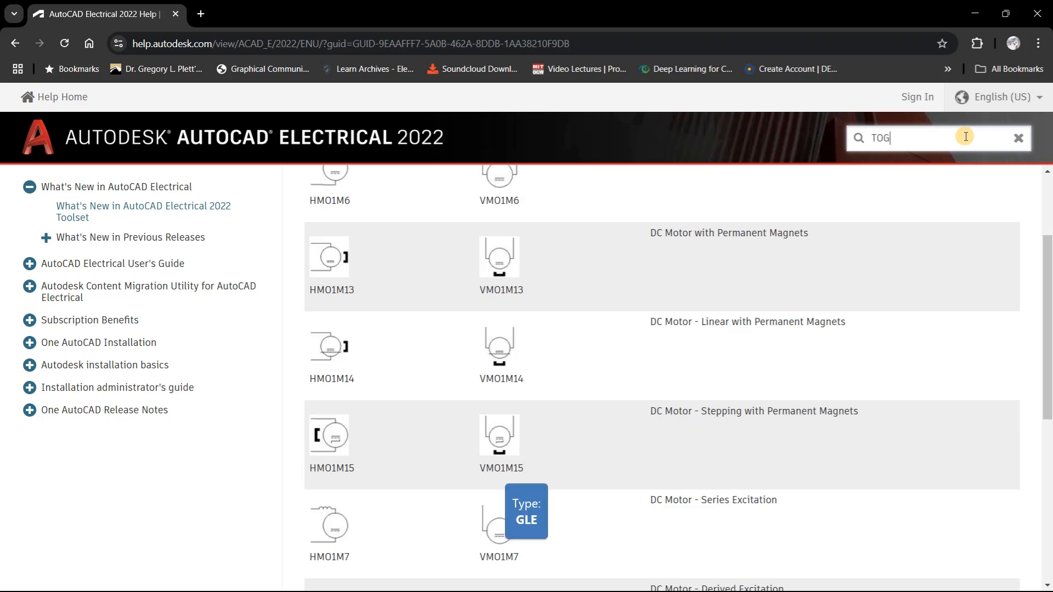
{"action": "type", "text": "GLE "}
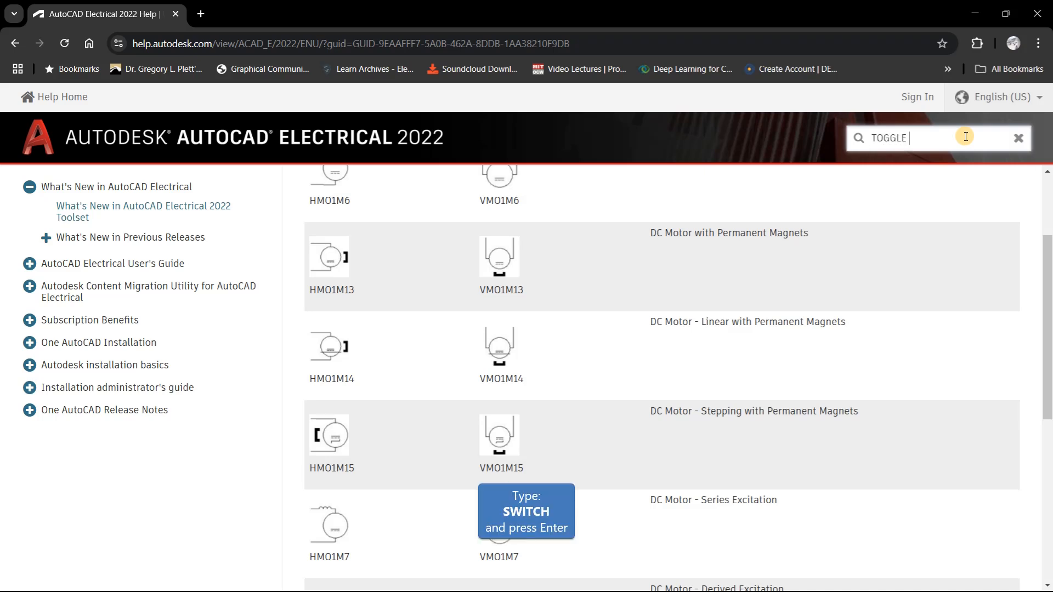
{"action": "type", "text": "SWITCH"}
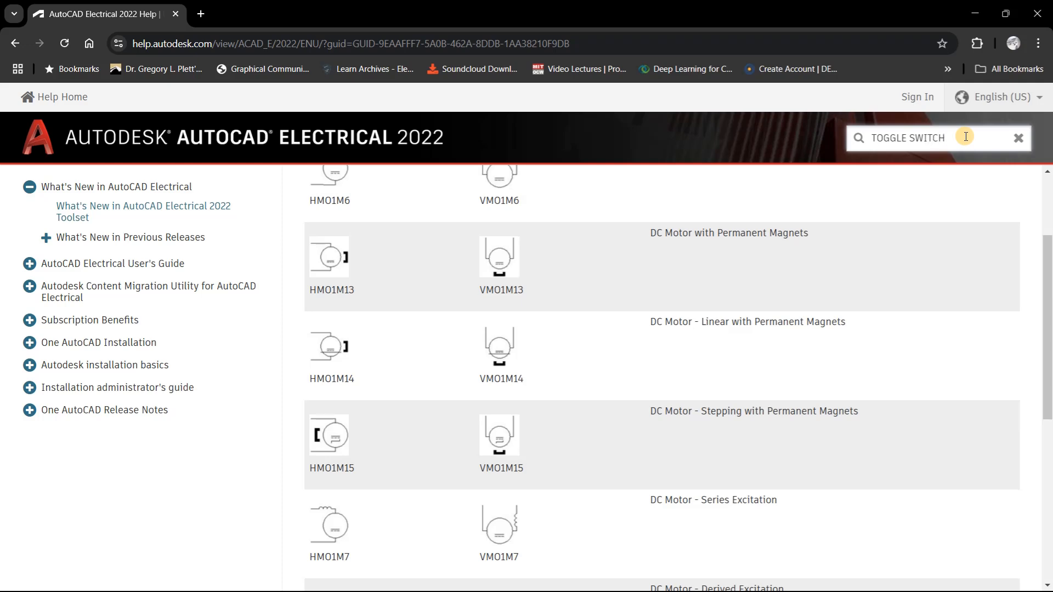
{"action": "key", "text": "Return"}
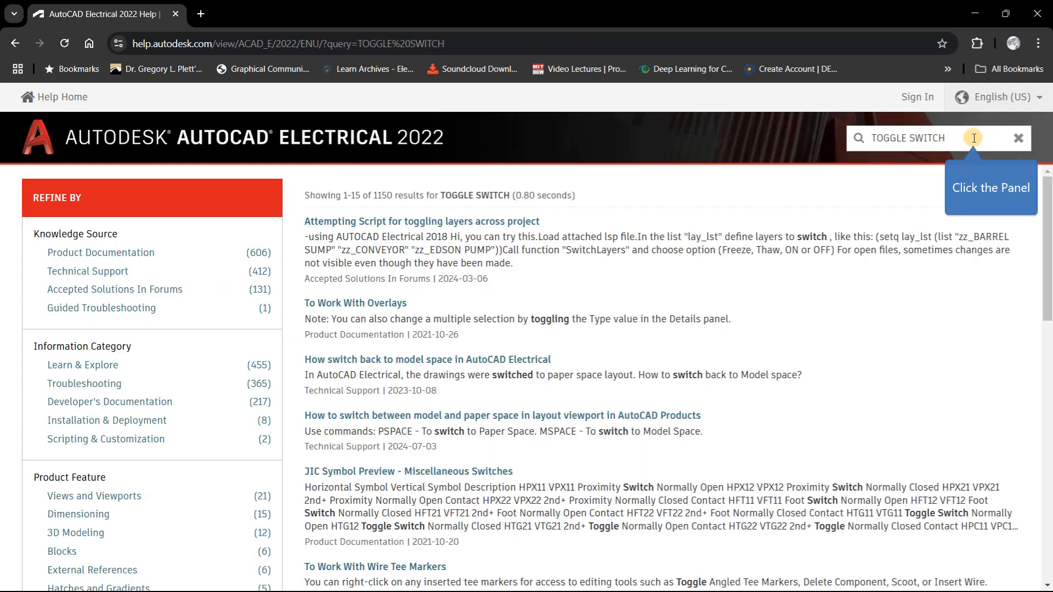
{"action": "left_click", "coordinate": [974, 138]}
{"action": "type", "text": "SYMBOL"}
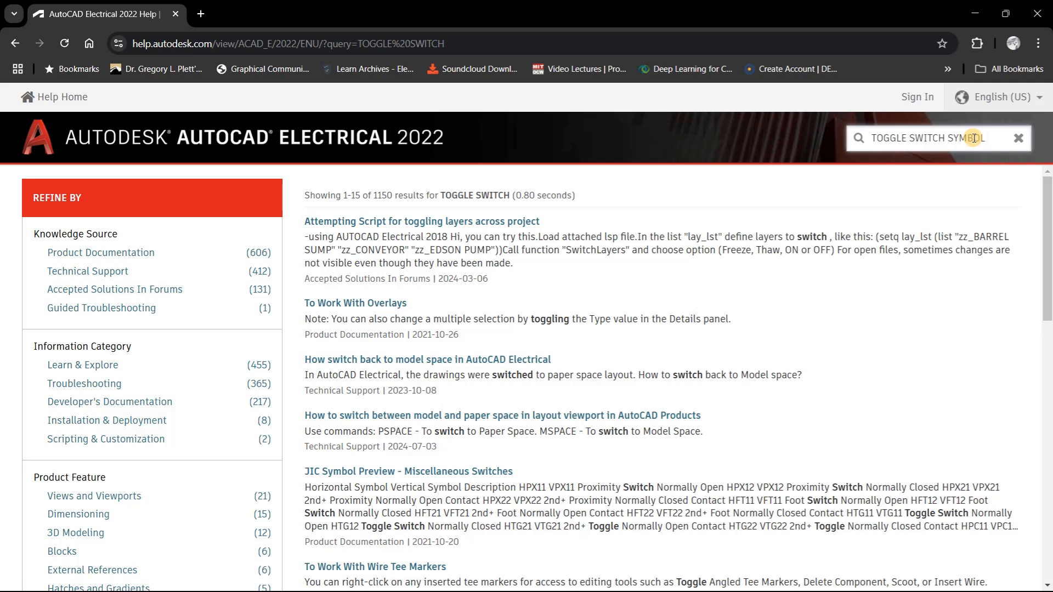
{"action": "key", "text": "Return"}
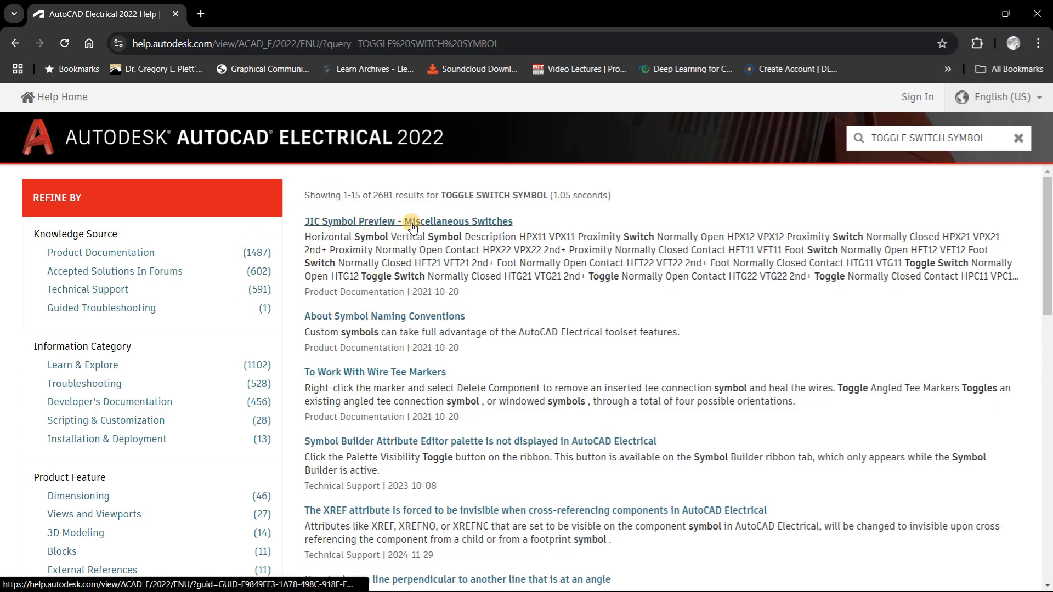
Open the JIC Symbol Preview - Miscellaneous Switches article and copy VTG11, the vertical symbol name of Toggle Switch Normally Open.
{"action": "left_click", "coordinate": [387, 222]}
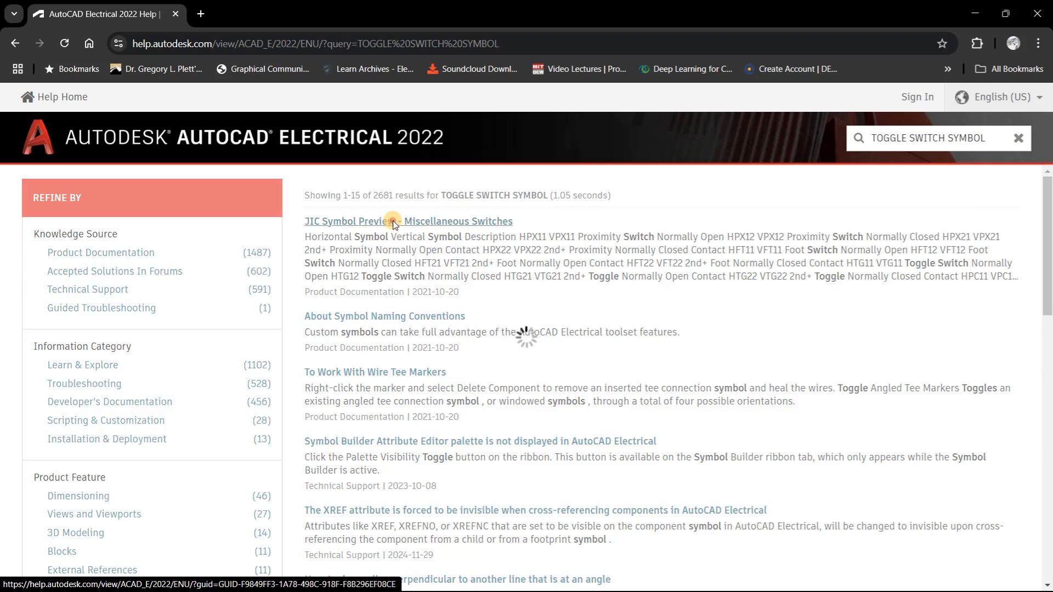
{"action": "scroll", "coordinate": [472, 283], "scroll_direction": "down", "scroll_amount": 1}
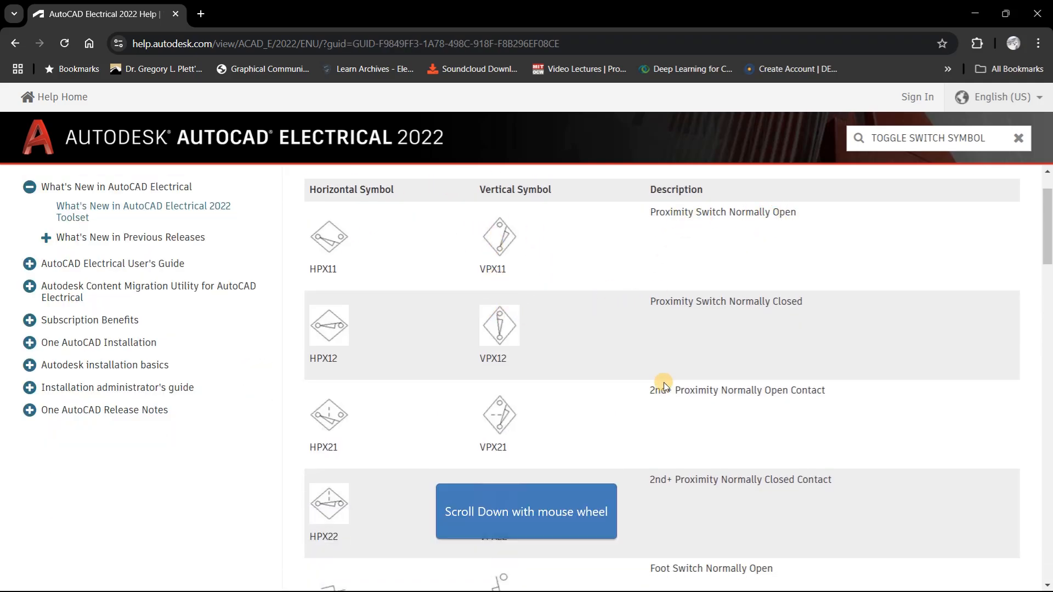
{"action": "scroll", "coordinate": [645, 301], "scroll_direction": "down", "scroll_amount": 2}
{"action": "scroll", "coordinate": [508, 416], "scroll_direction": "down", "scroll_amount": 3}
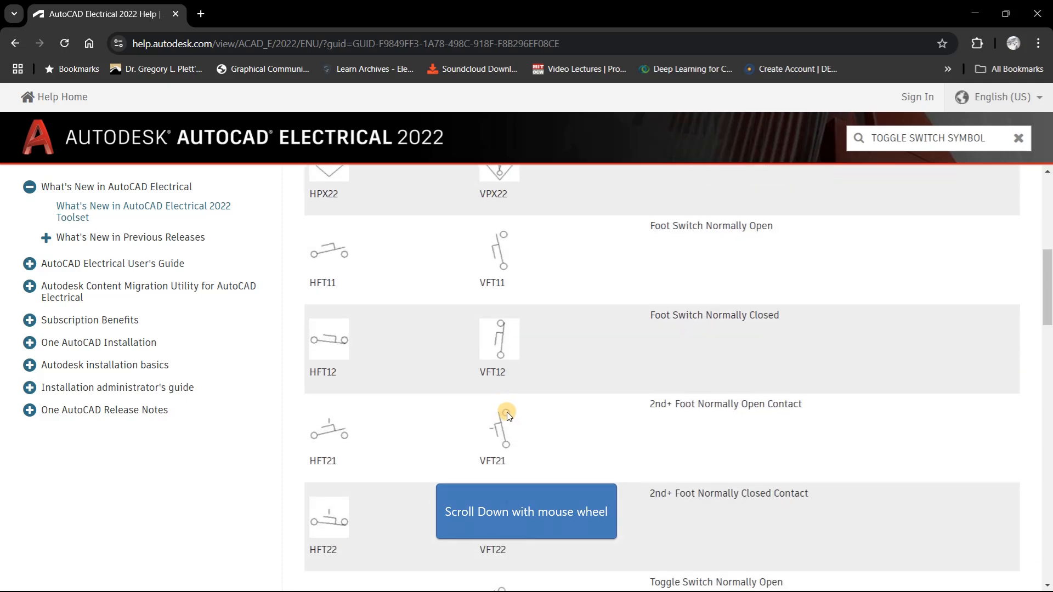
{"action": "scroll", "coordinate": [465, 304], "scroll_direction": "down", "scroll_amount": 4}
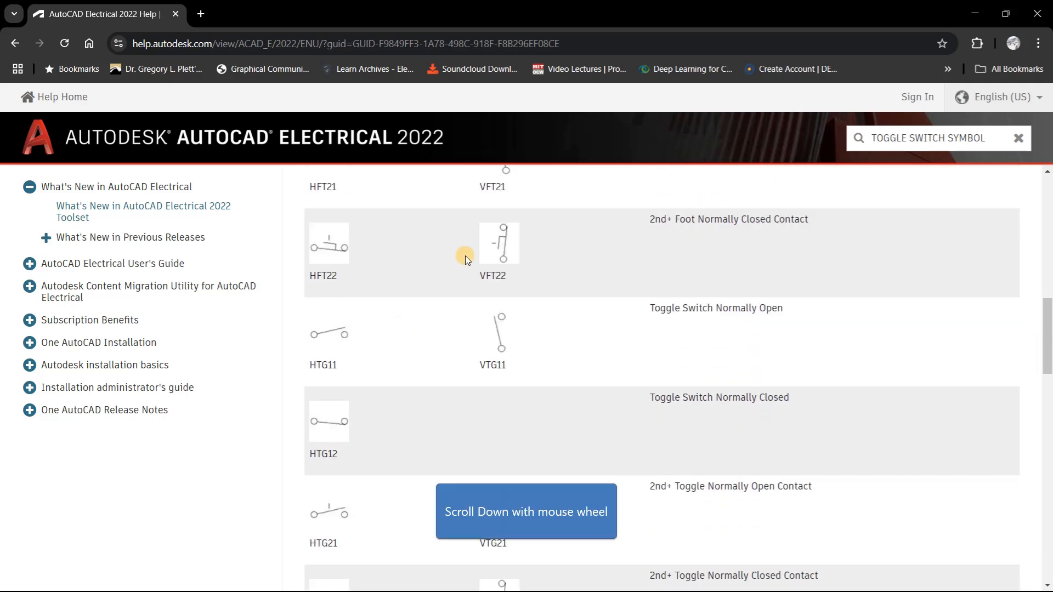
{"action": "scroll", "coordinate": [498, 343], "scroll_direction": "down", "scroll_amount": 1}
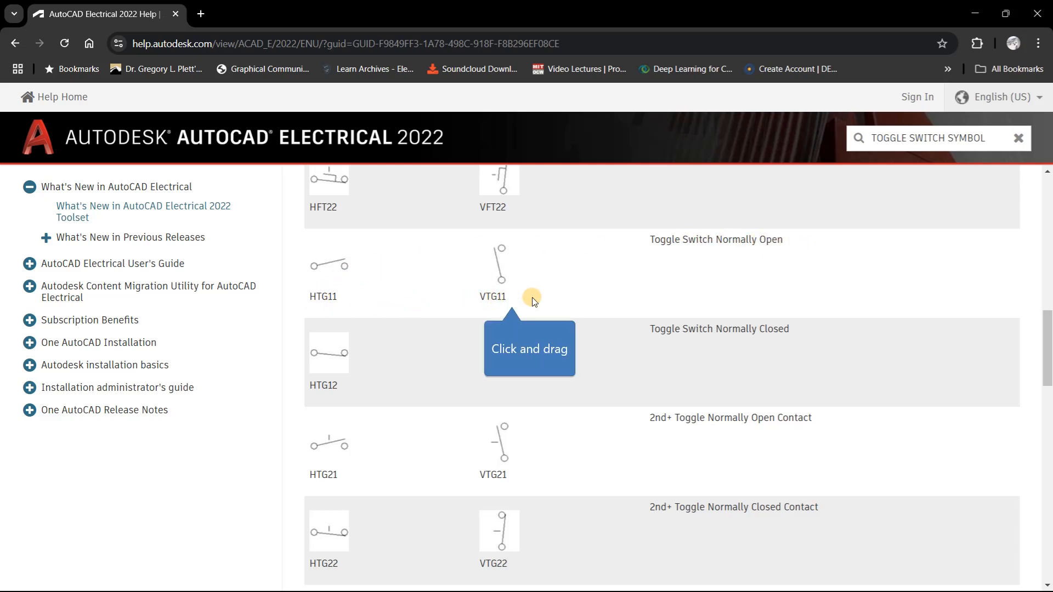
{"action": "left_click_drag", "start_coordinate": [512, 299], "coordinate": [512, 299]}
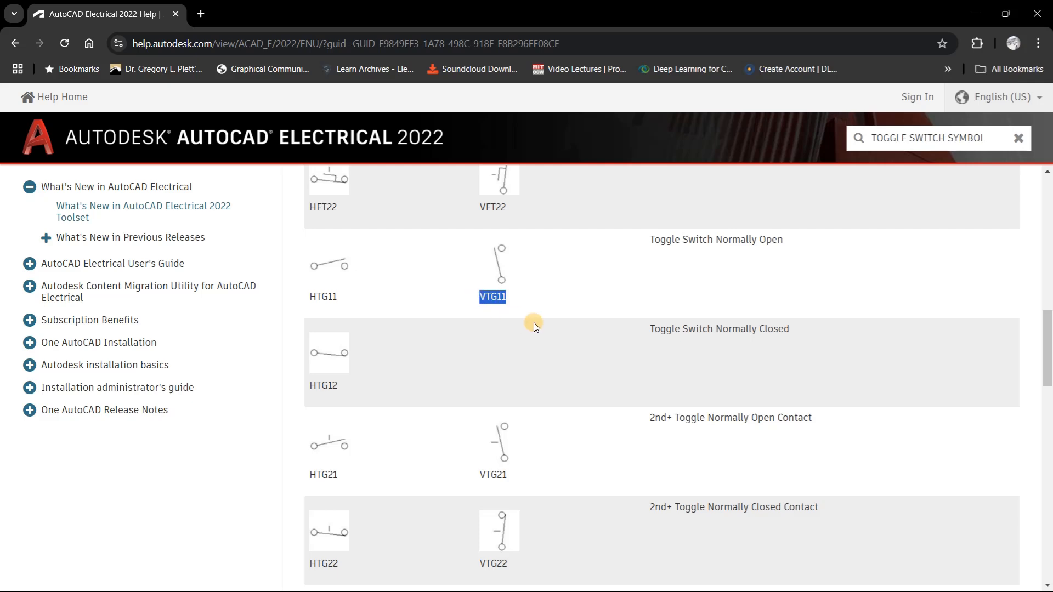
{"action": "key", "text": "ctrl+c"}
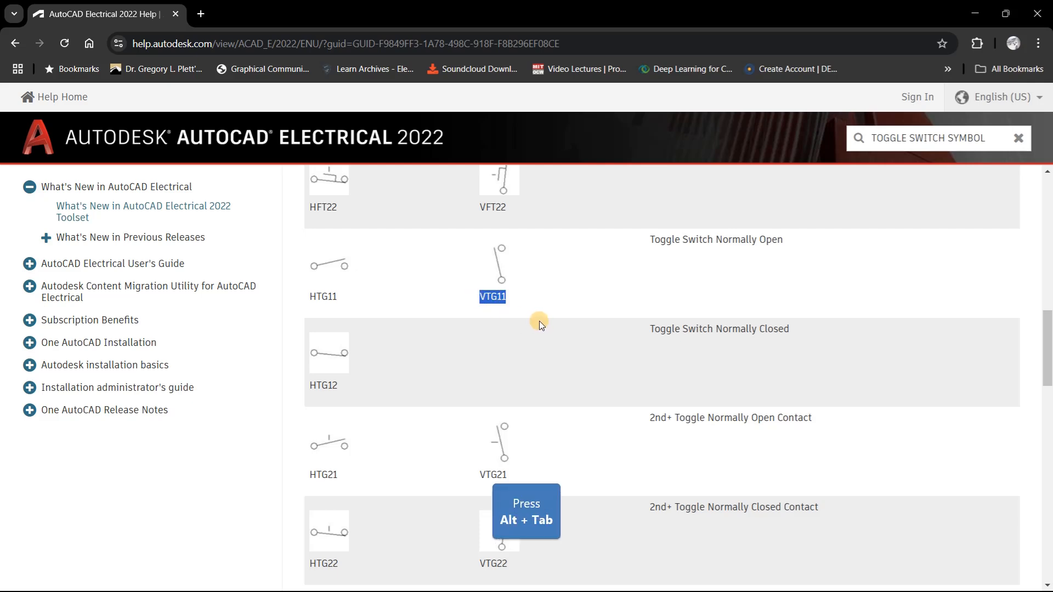
Return to AutoCAD Electrical and insert the VTG11 component by its name above and right of motor MA3.
{"action": "key", "text": "alt+Tab"}
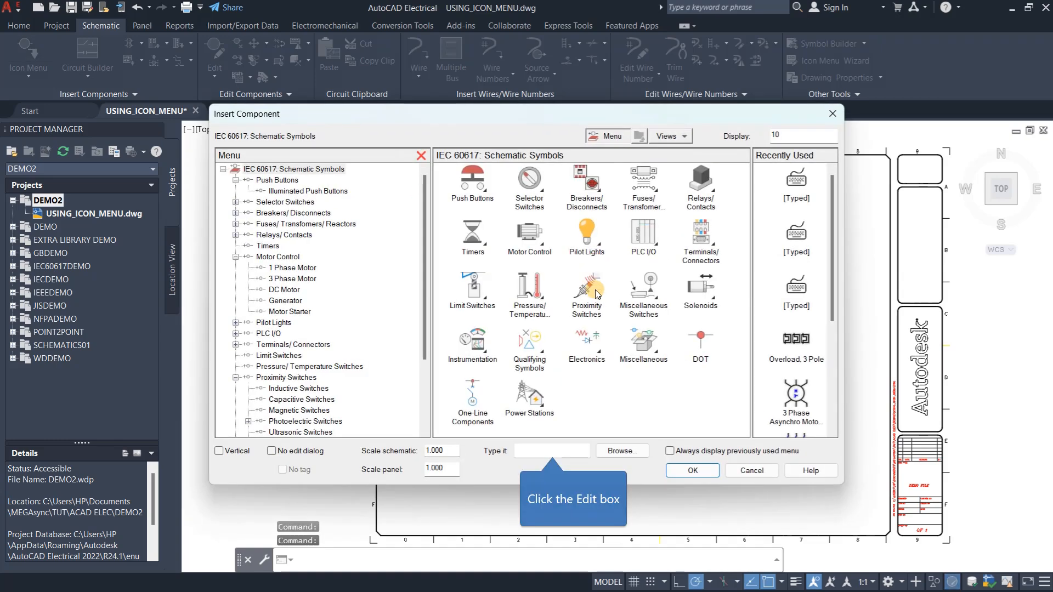
{"action": "left_click", "coordinate": [575, 449]}
{"action": "key", "text": "ctrl+v"}
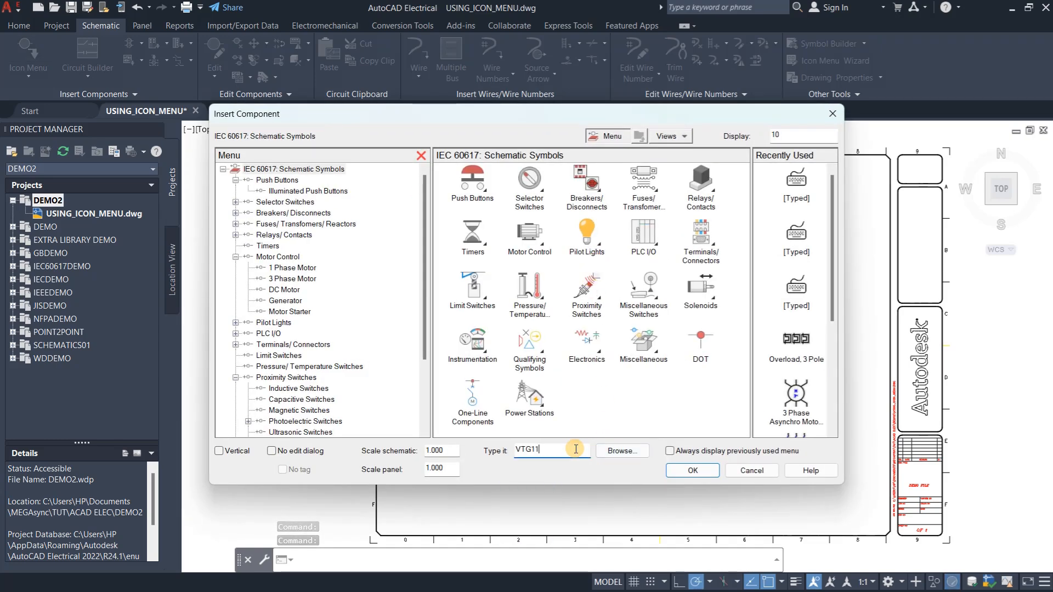
{"action": "key", "text": "Return"}
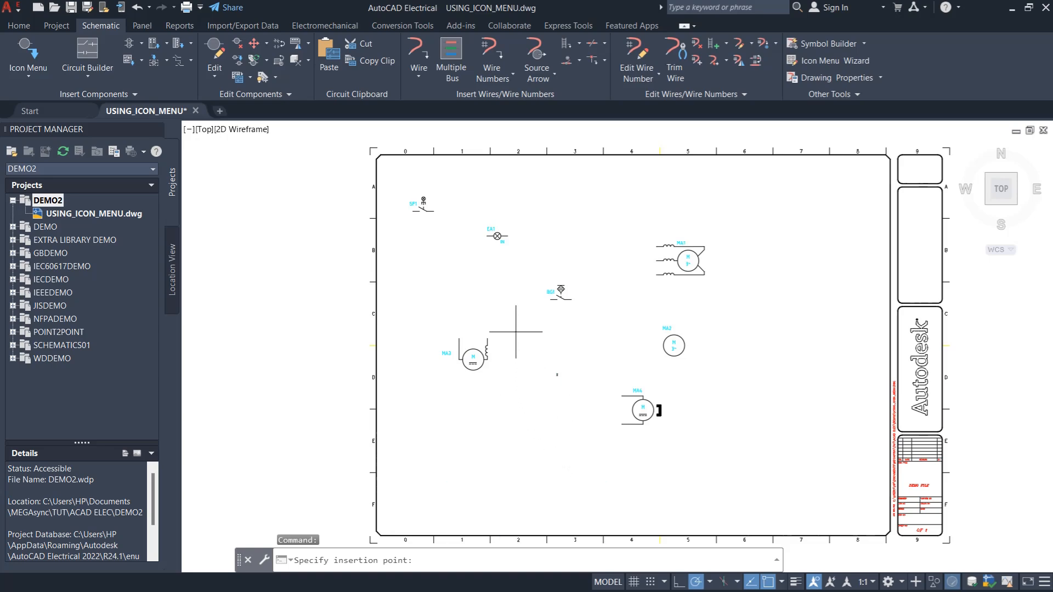
{"action": "scroll", "coordinate": [514, 335], "scroll_direction": "up", "scroll_amount": 6}
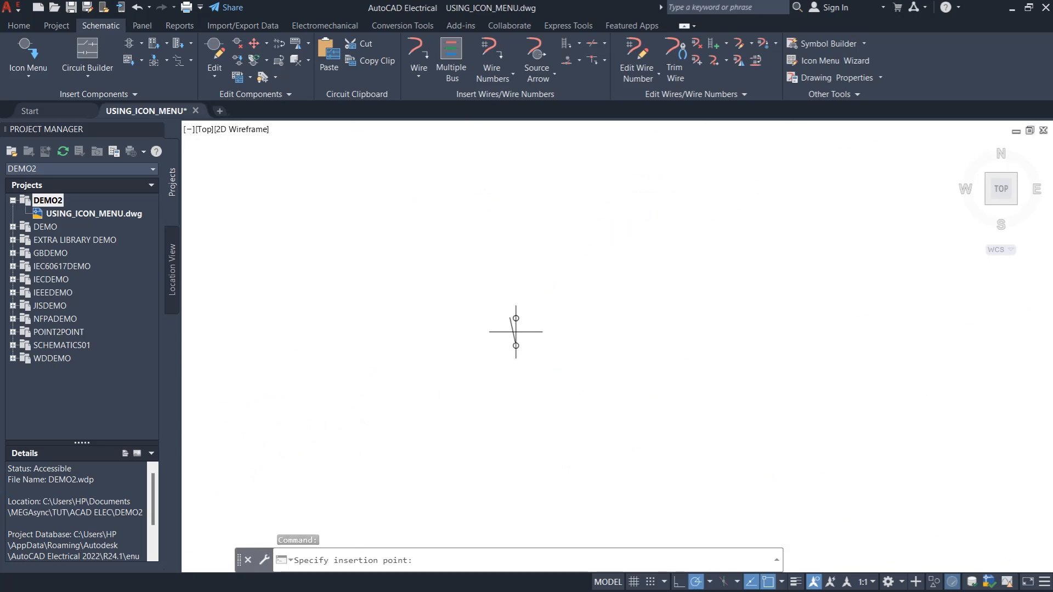
{"action": "left_click", "coordinate": [516, 331]}
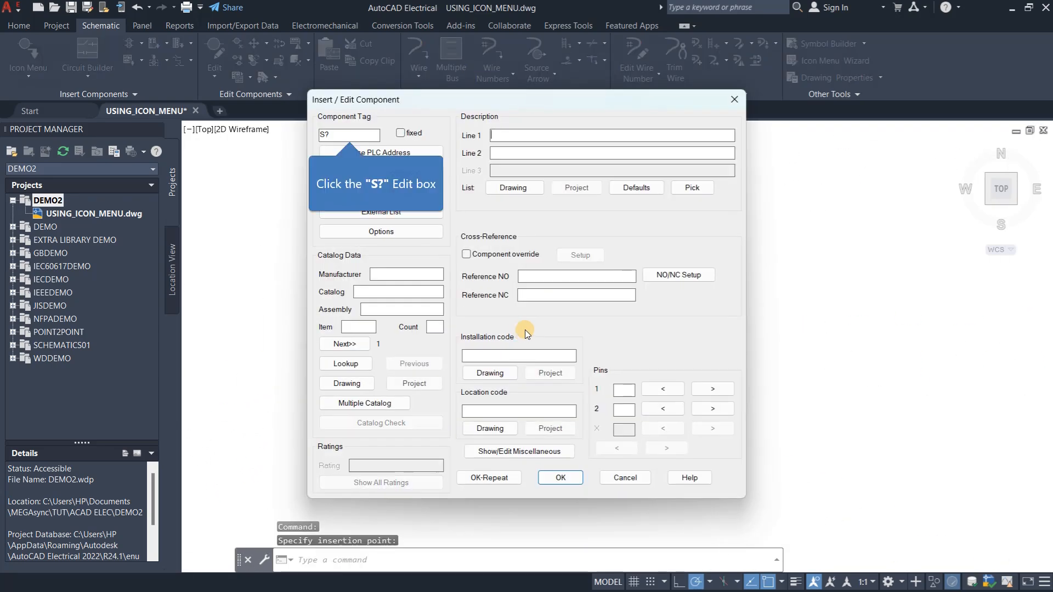
Set the component tag of the inserted toggle switch to S1.
{"action": "left_click", "coordinate": [348, 133]}
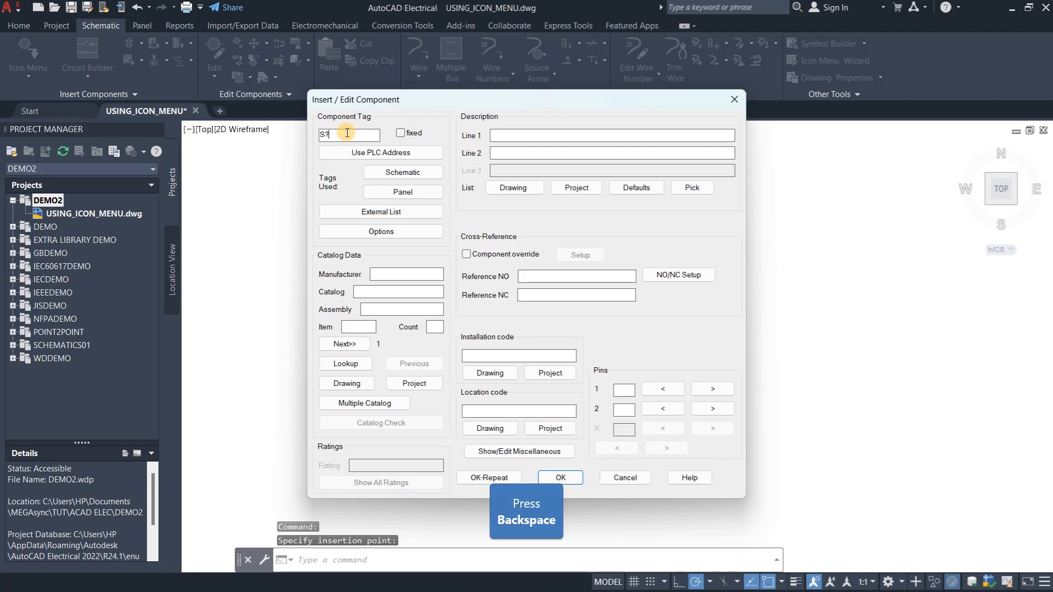
{"action": "key", "text": "BackSpace"}
{"action": "type", "text": "1"}
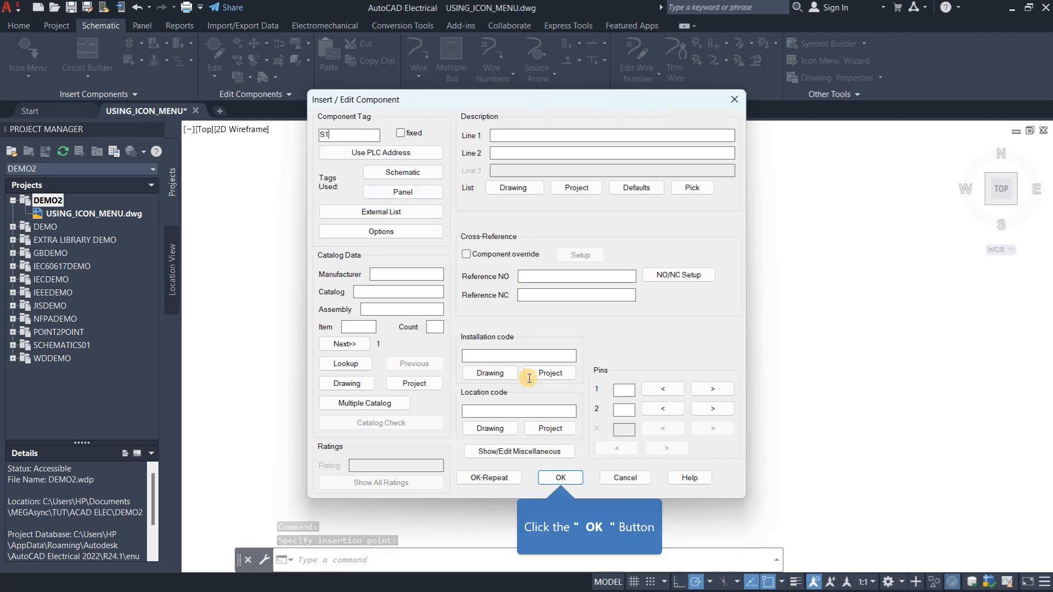
{"action": "left_click", "coordinate": [561, 478]}
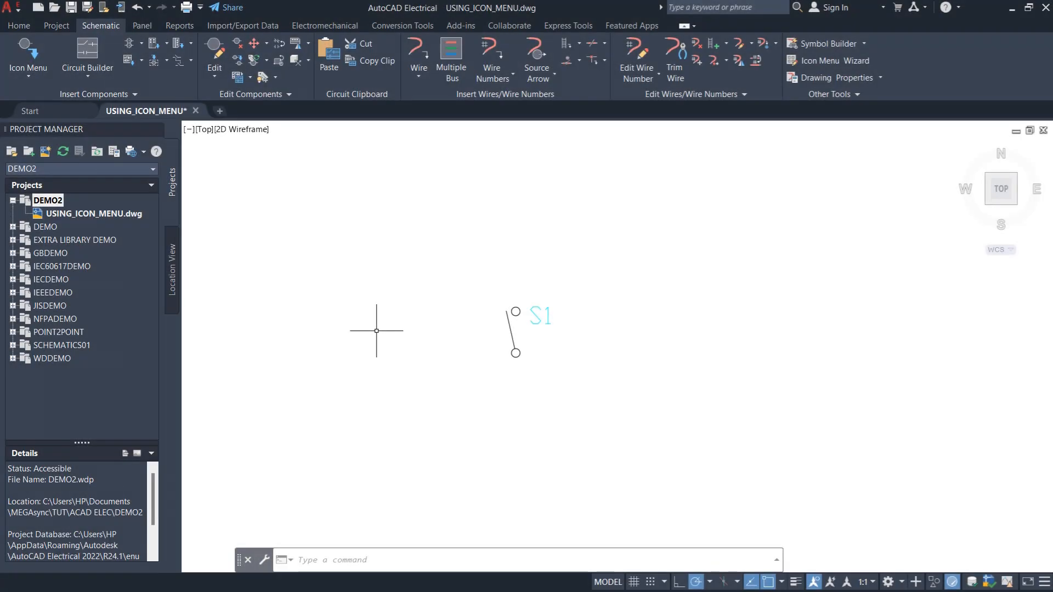
Scale toggle switch S1 by a factor of 5 about a base point just below and left of it.
{"action": "scroll", "coordinate": [404, 287], "scroll_direction": "down", "scroll_amount": 8}
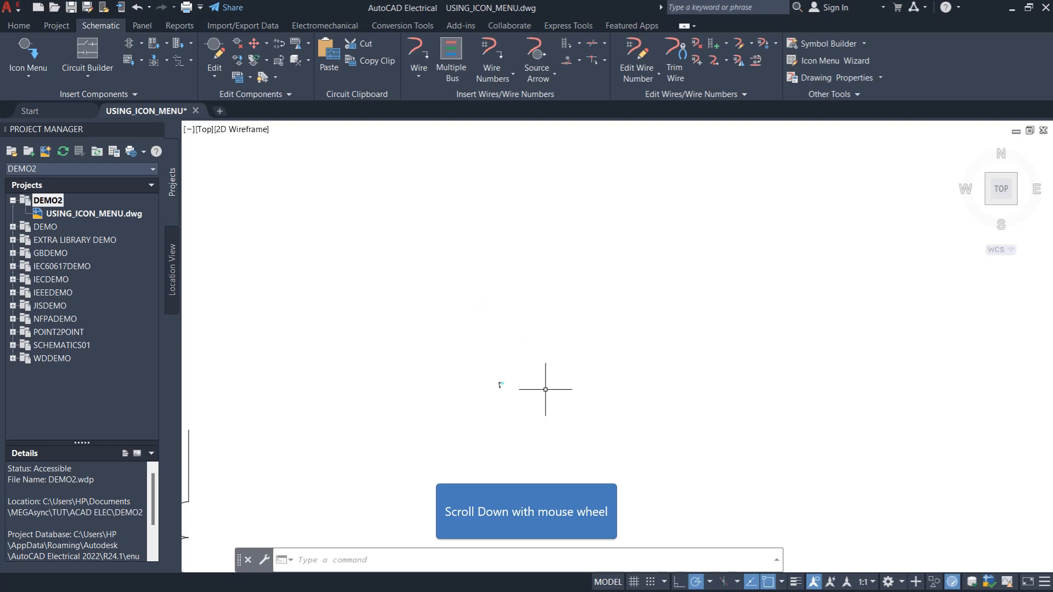
{"action": "scroll", "coordinate": [540, 394], "scroll_direction": "down", "scroll_amount": 1}
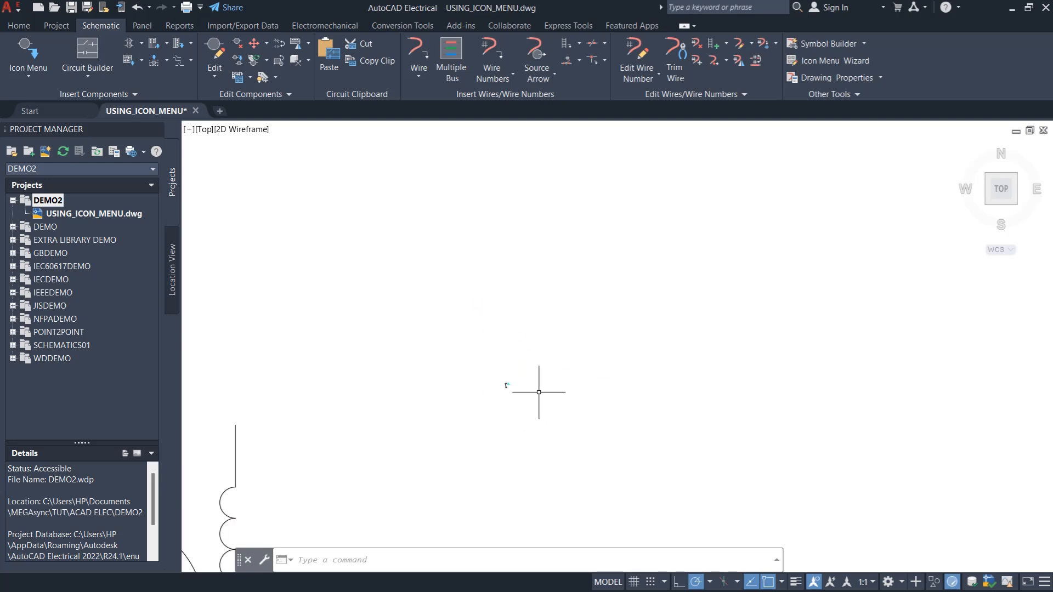
{"action": "scroll", "coordinate": [488, 380], "scroll_direction": "up", "scroll_amount": 2}
{"action": "left_click", "coordinate": [486, 363]}
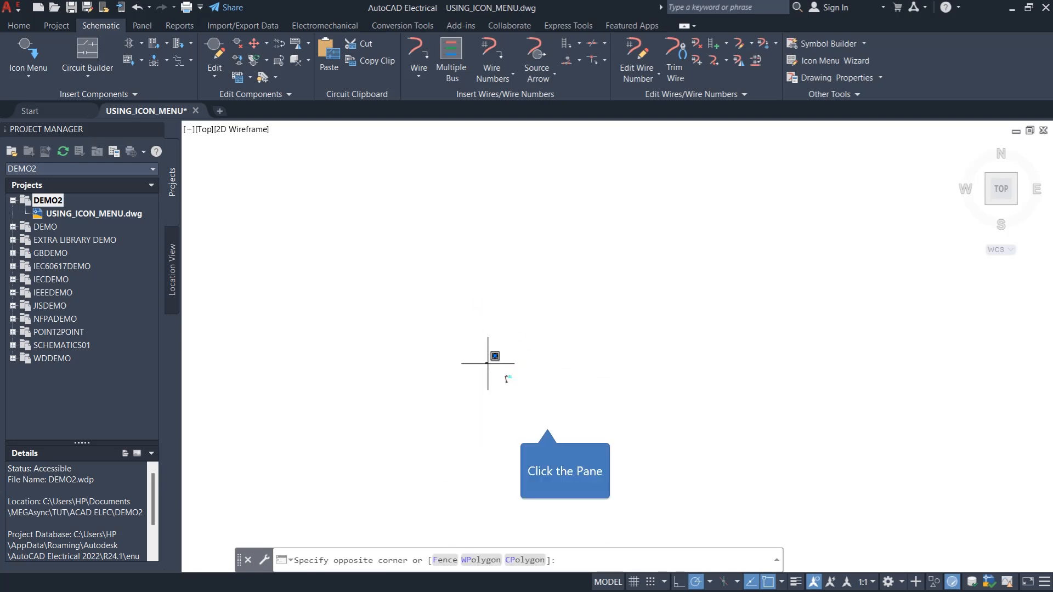
{"action": "left_click", "coordinate": [576, 434]}
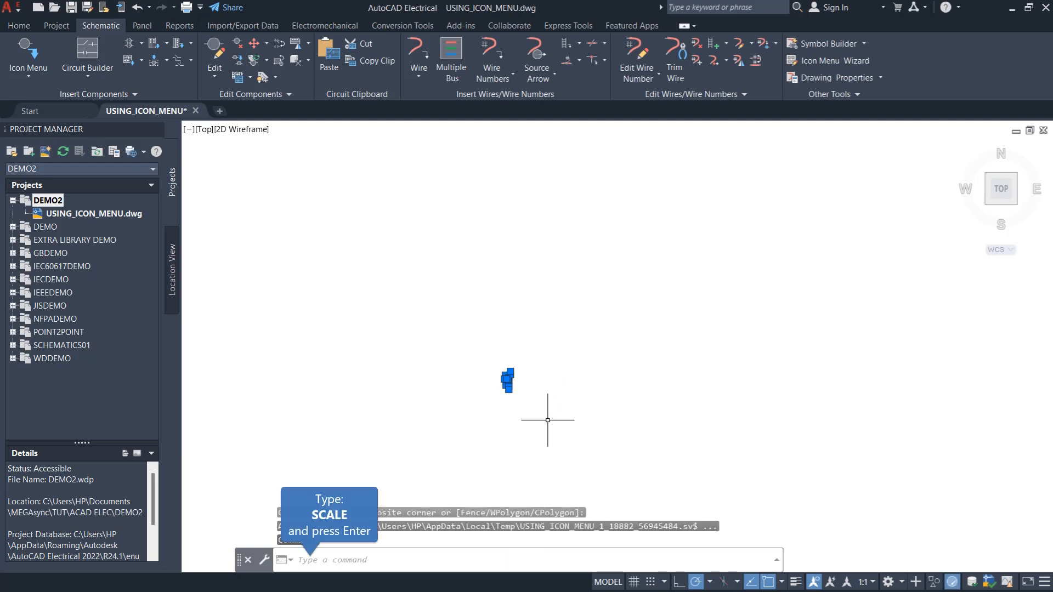
{"action": "type", "text": "SCALE"}
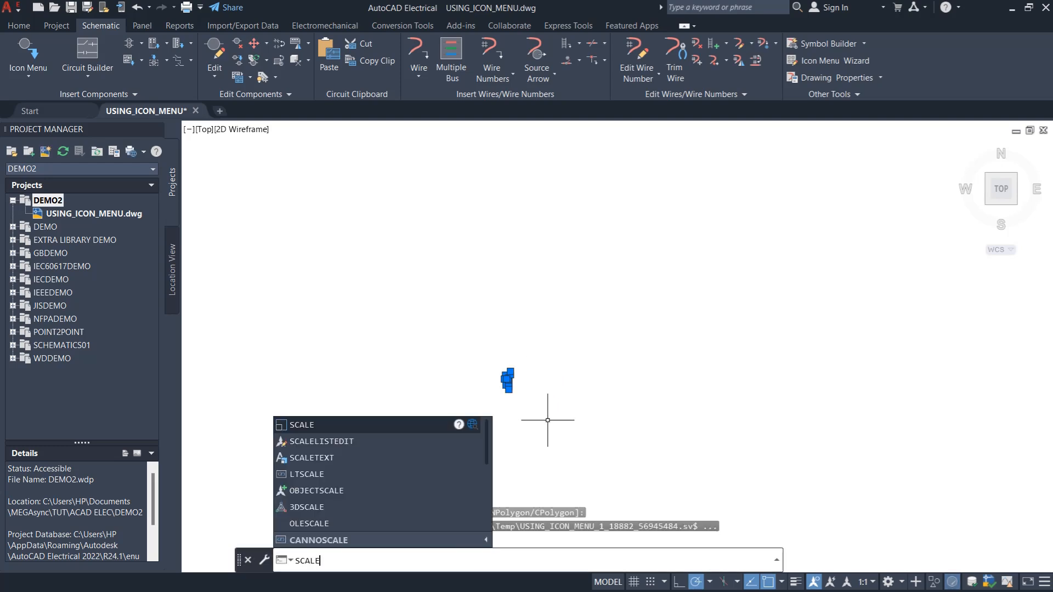
{"action": "key", "text": "Return"}
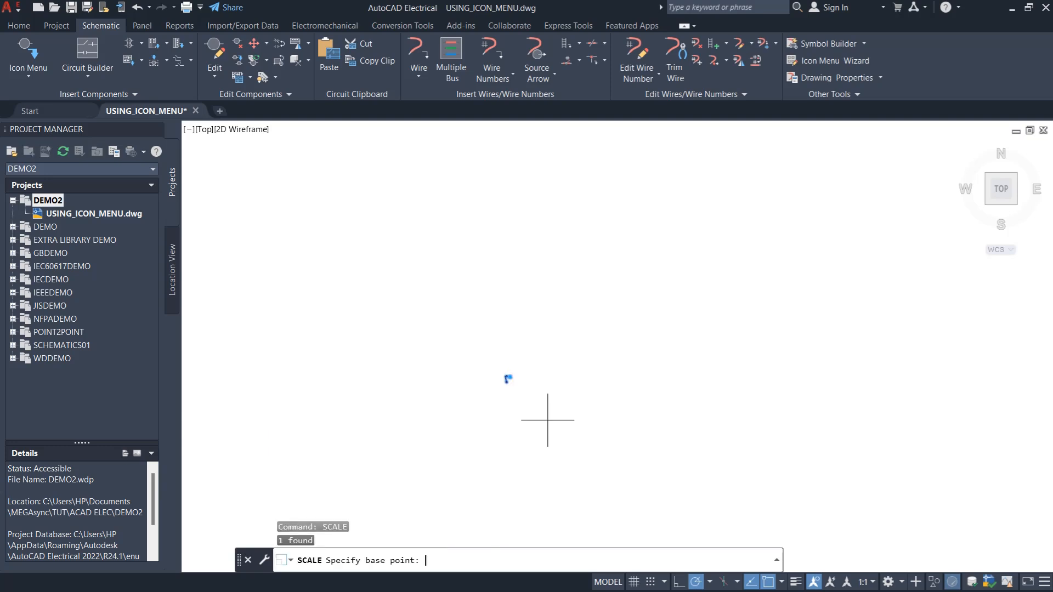
{"action": "left_click", "coordinate": [479, 394]}
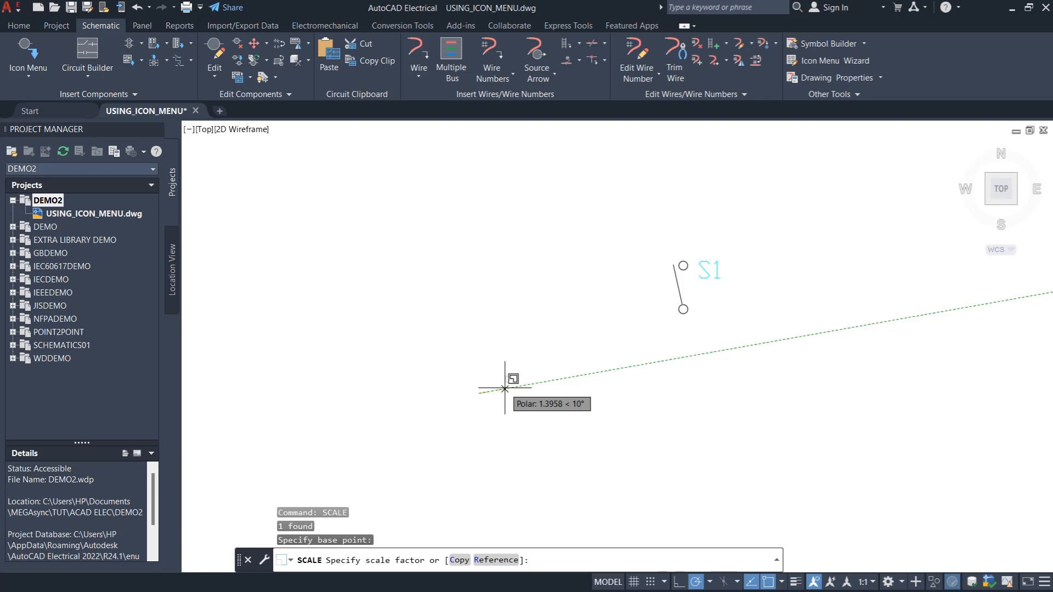
{"action": "key", "text": "Return"}
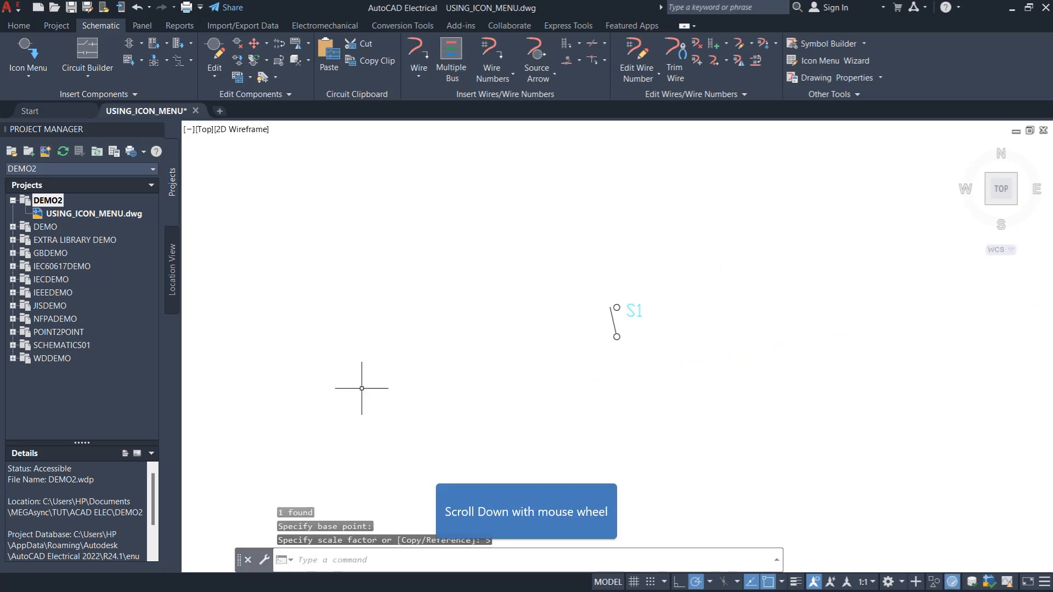
Scale toggle switch S1 again by a factor of 5 about a base point just below it.
{"action": "scroll", "coordinate": [374, 376], "scroll_direction": "down", "scroll_amount": 4}
{"action": "scroll", "coordinate": [608, 426], "scroll_direction": "down", "scroll_amount": 2}
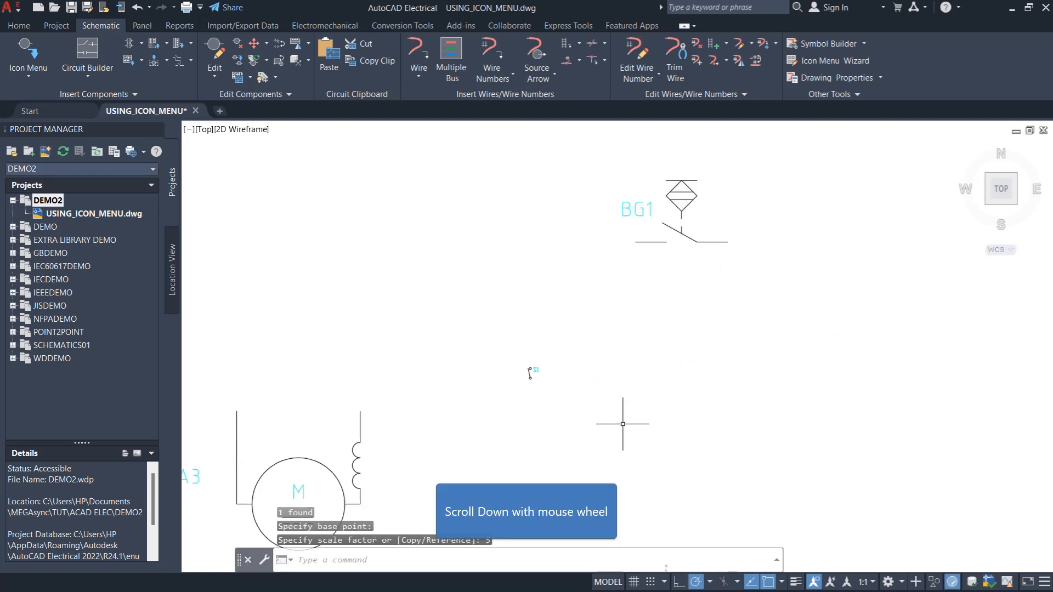
{"action": "left_click", "coordinate": [491, 348]}
{"action": "left_click", "coordinate": [610, 417]}
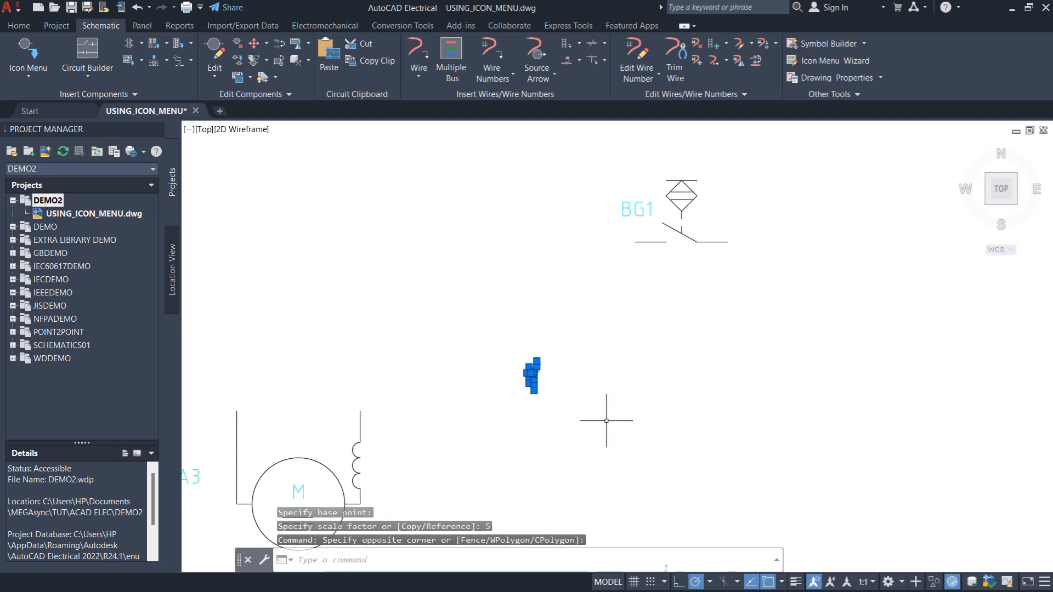
{"action": "type", "text": "sc"}
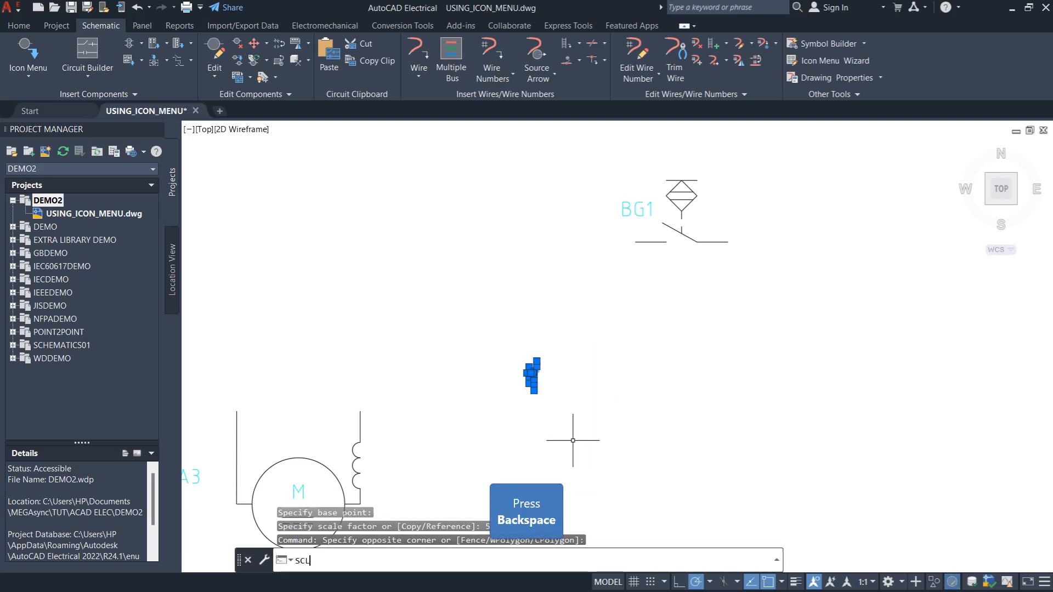
{"action": "type", "text": "ale"}
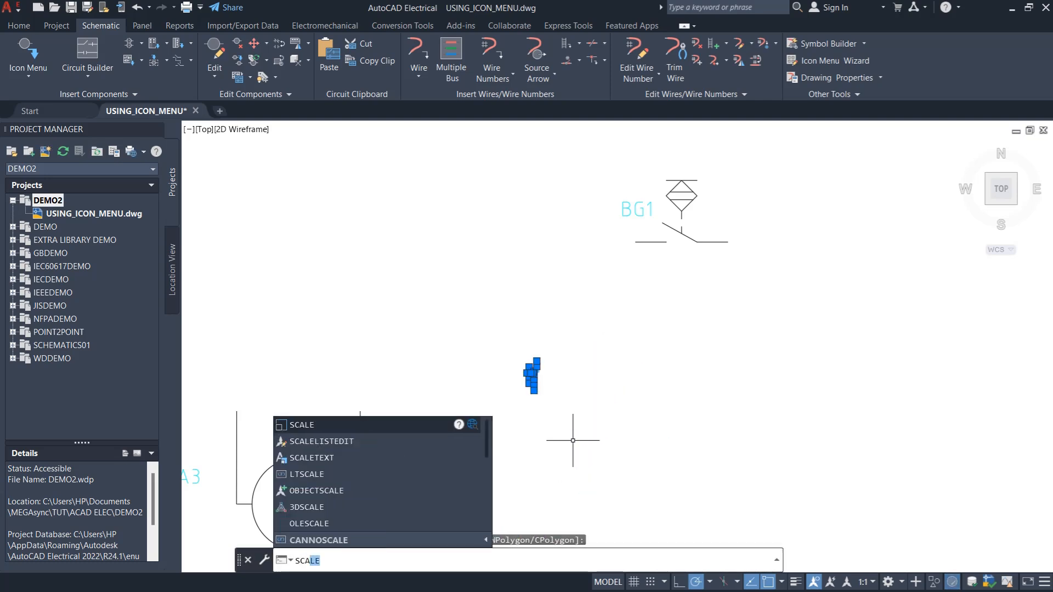
{"action": "key", "text": "Return"}
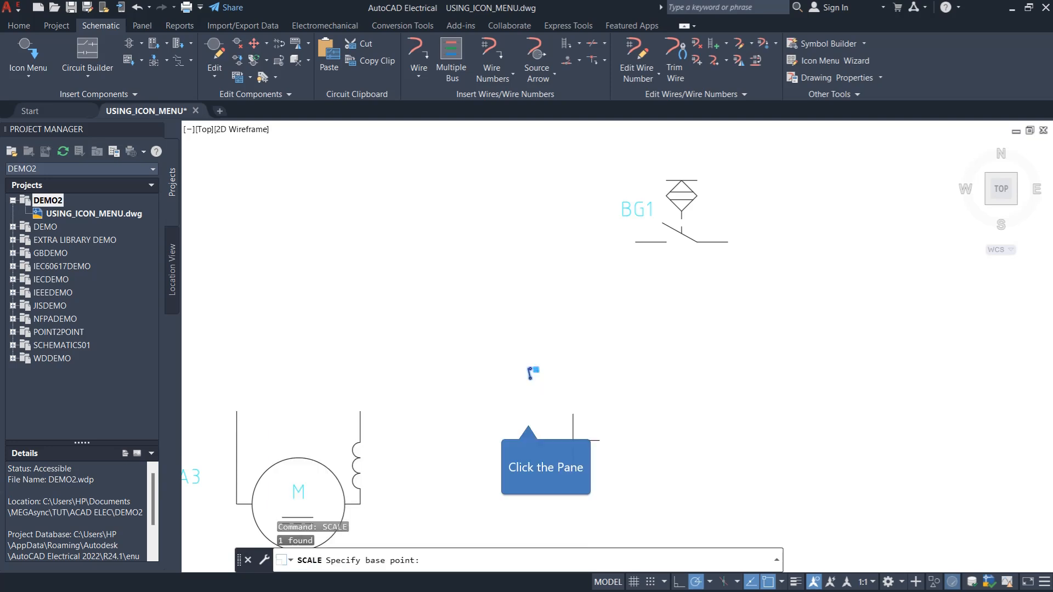
{"action": "left_click", "coordinate": [533, 373]}
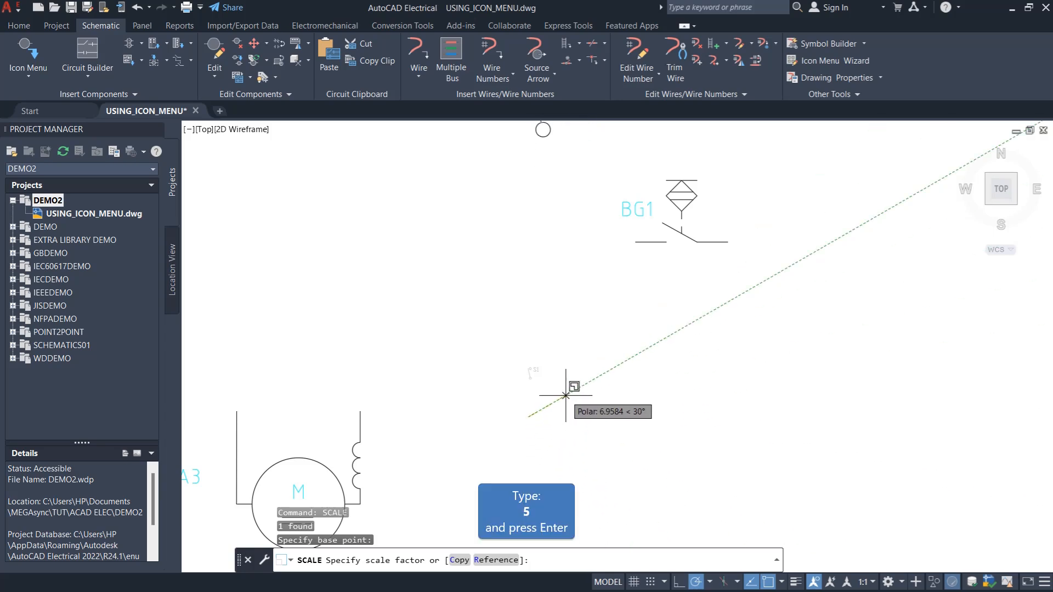
{"action": "type", "text": "5"}
{"action": "key", "text": "Return"}
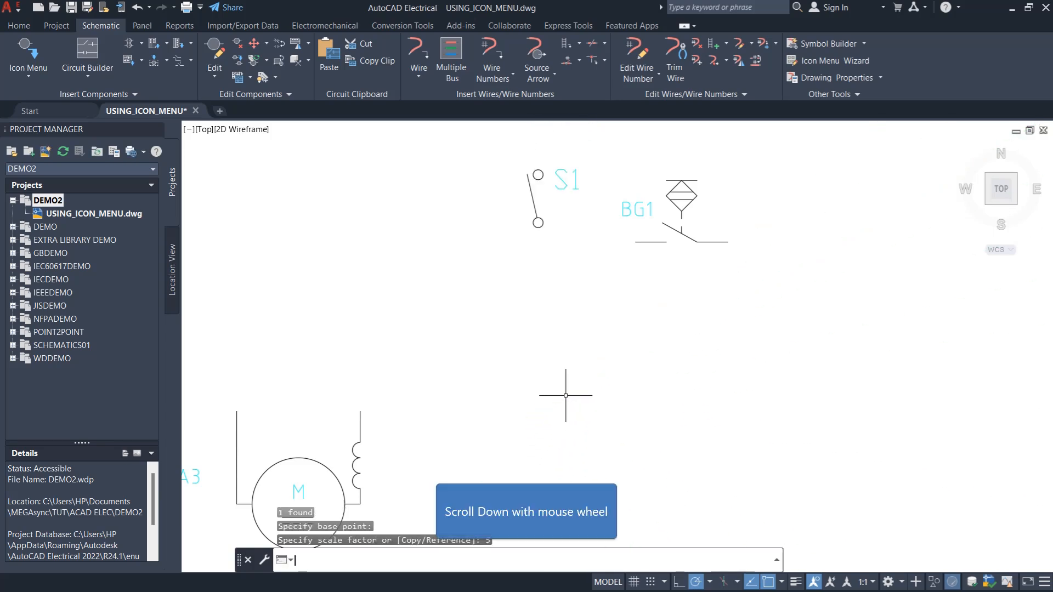
Move switch S1 horizontally away from BG1 so it sits directly above motor MA3.
{"action": "scroll", "coordinate": [555, 394], "scroll_direction": "down", "scroll_amount": 4}
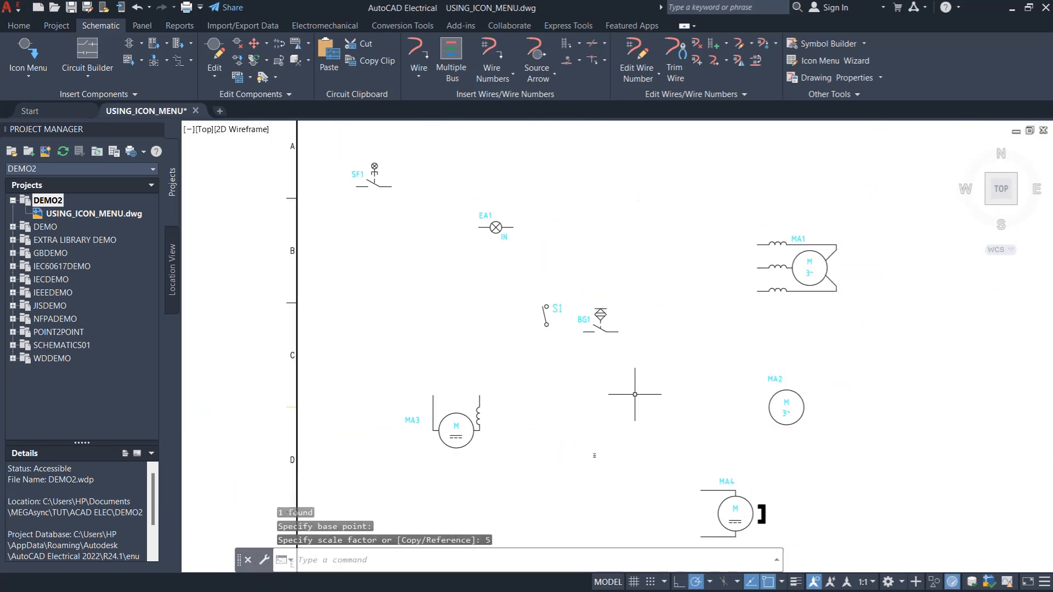
{"action": "left_click", "coordinate": [538, 317]}
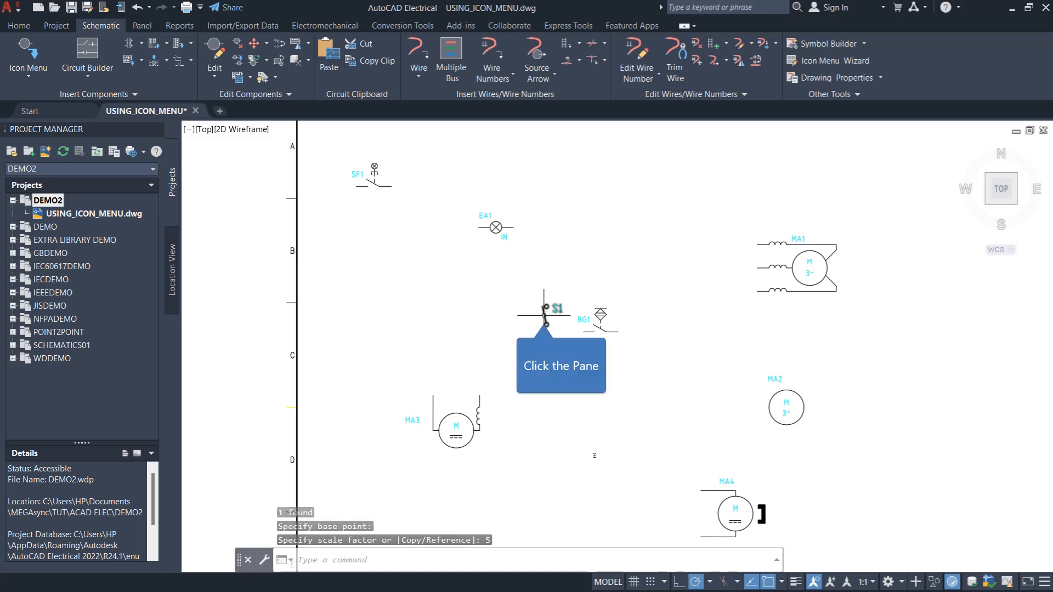
{"action": "type", "text": "M"}
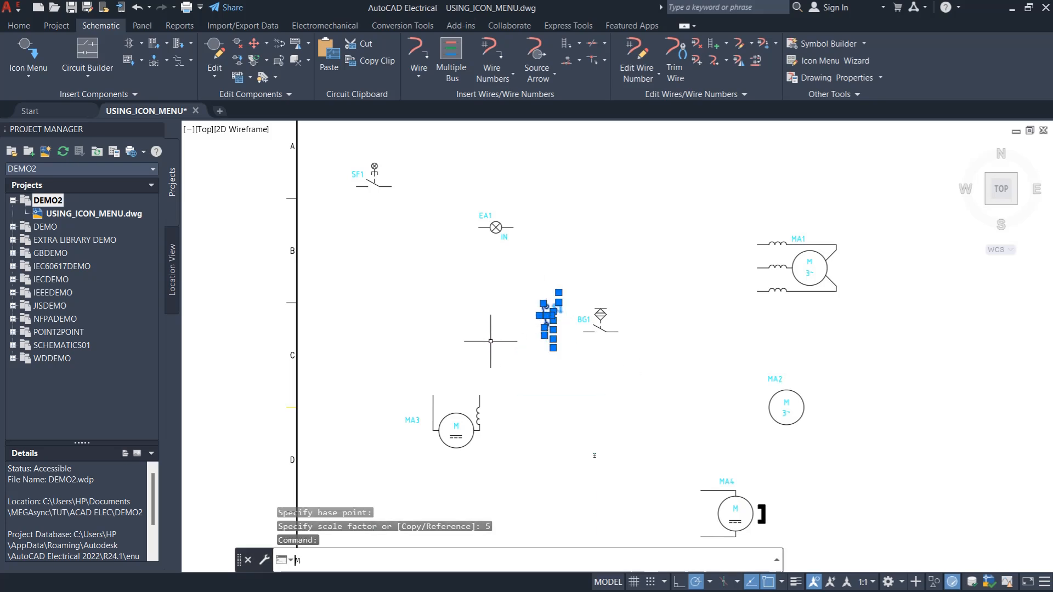
{"action": "type", "text": "OV"}
{"action": "key", "text": "Return"}
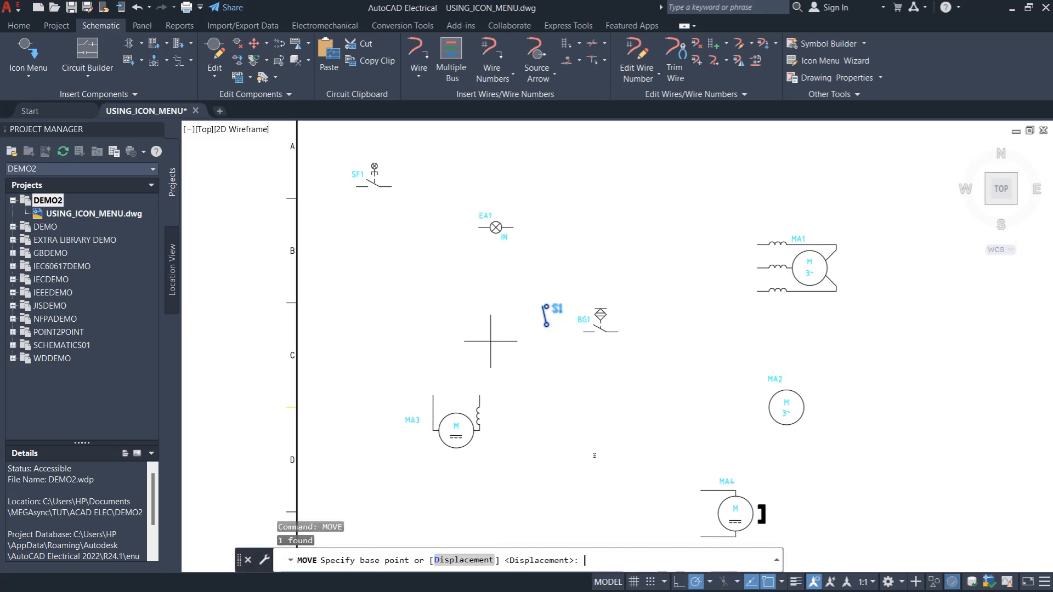
{"action": "left_click", "coordinate": [531, 328]}
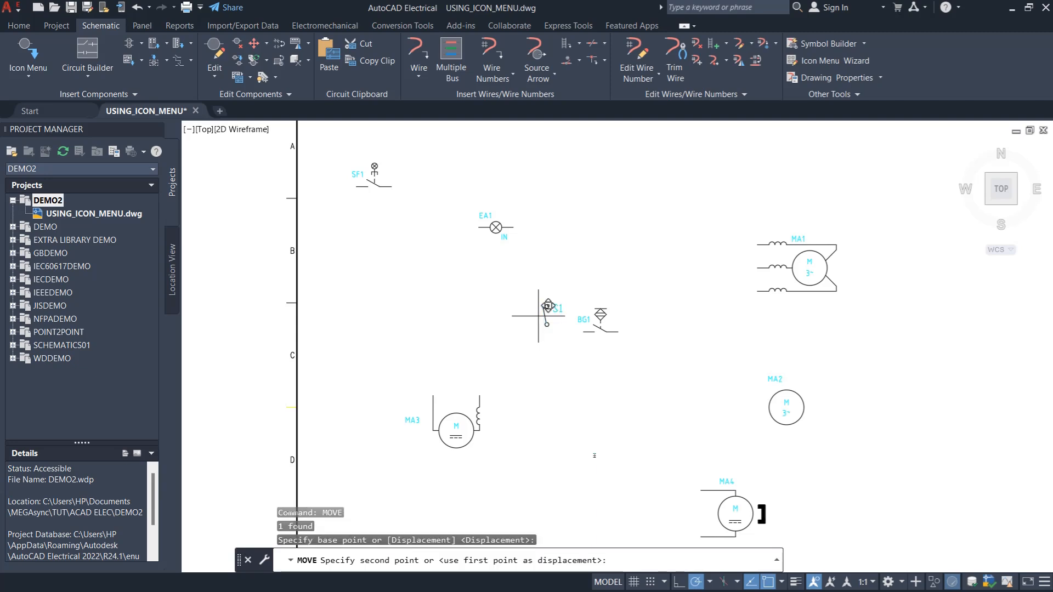
{"action": "left_click", "coordinate": [457, 326]}
Scale components SF1 and EA1 together by a factor of 3 about a base point below and between them.
{"action": "scroll", "coordinate": [443, 419], "scroll_direction": "down", "scroll_amount": 1}
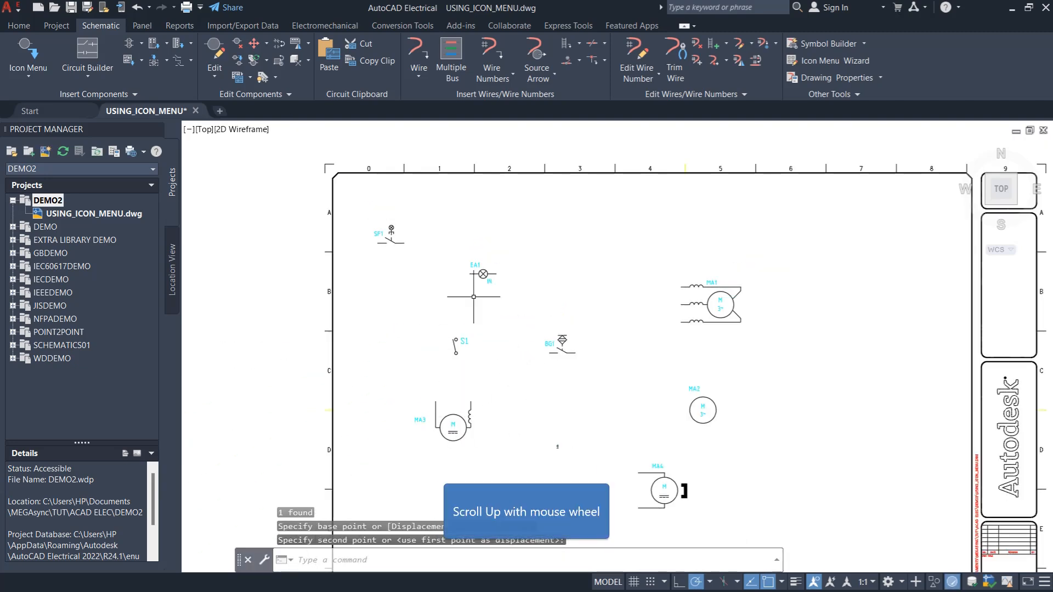
{"action": "scroll", "coordinate": [431, 266], "scroll_direction": "up", "scroll_amount": 1}
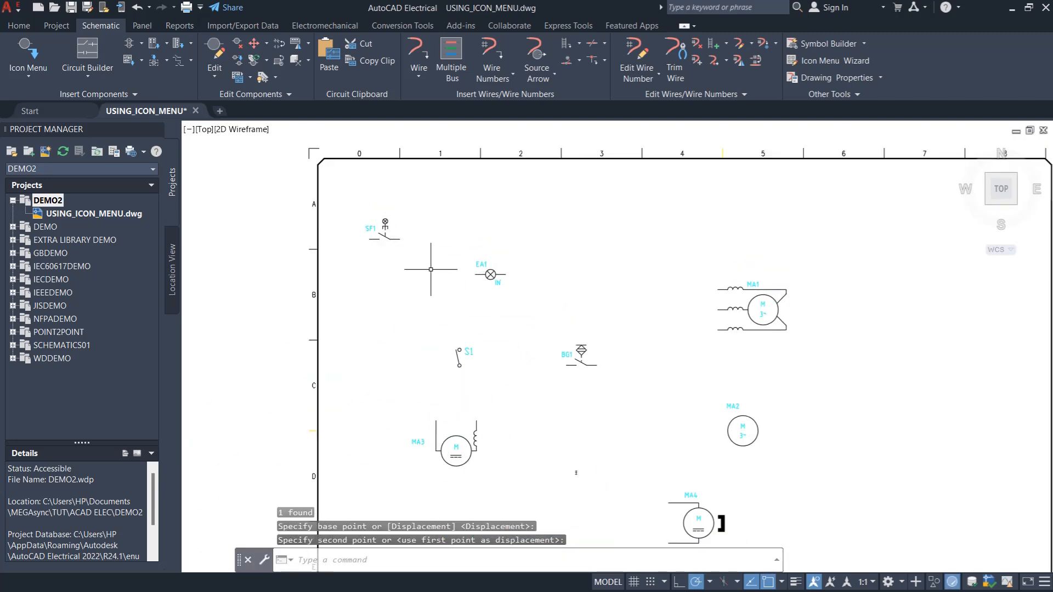
{"action": "left_click", "coordinate": [349, 207]}
{"action": "left_click", "coordinate": [569, 305]}
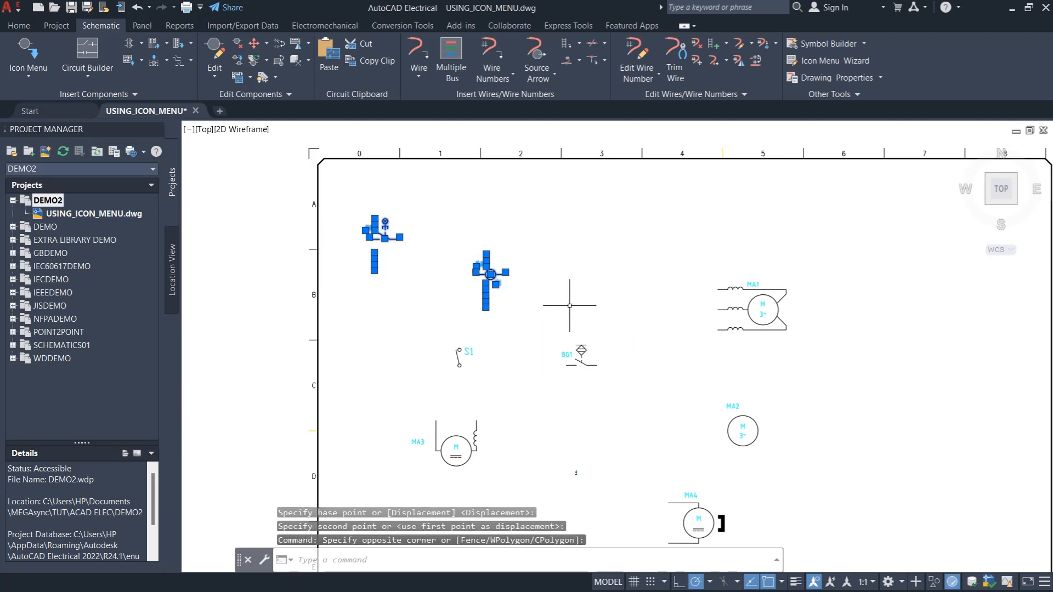
{"action": "type", "text": "sc"}
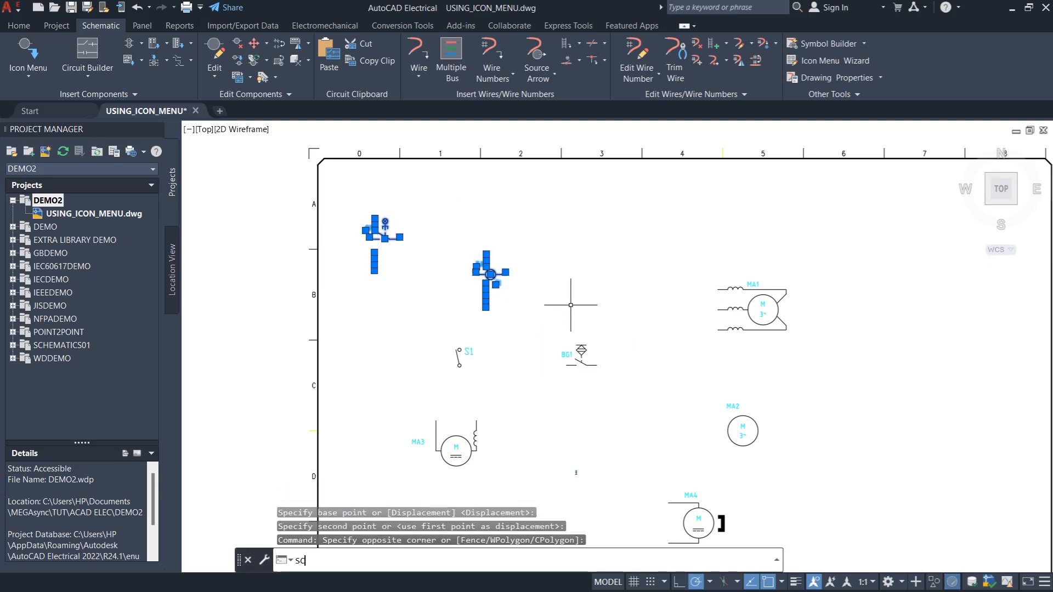
{"action": "key", "text": "Return"}
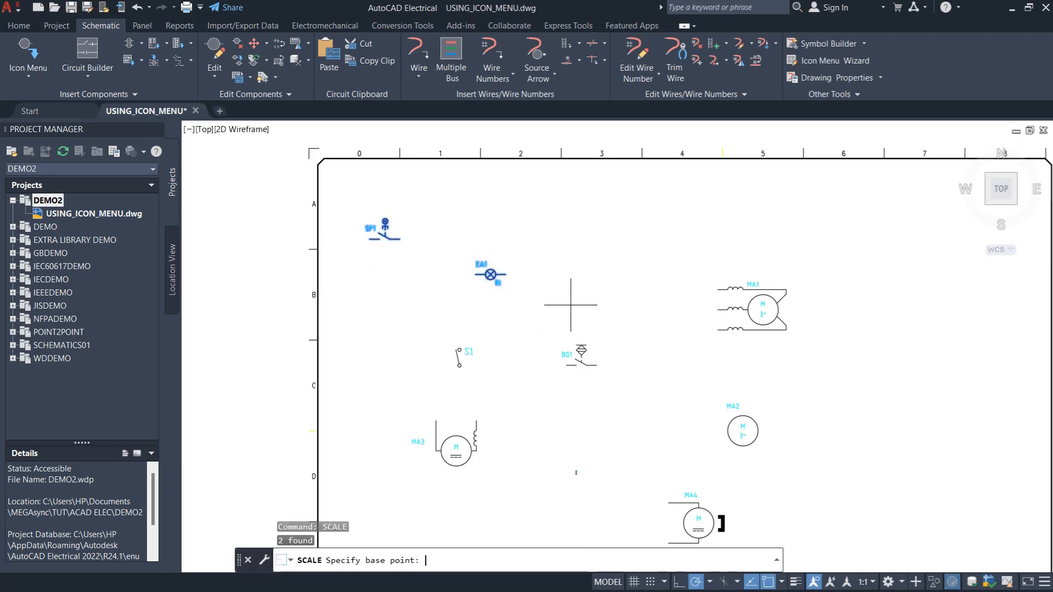
{"action": "left_click", "coordinate": [424, 293]}
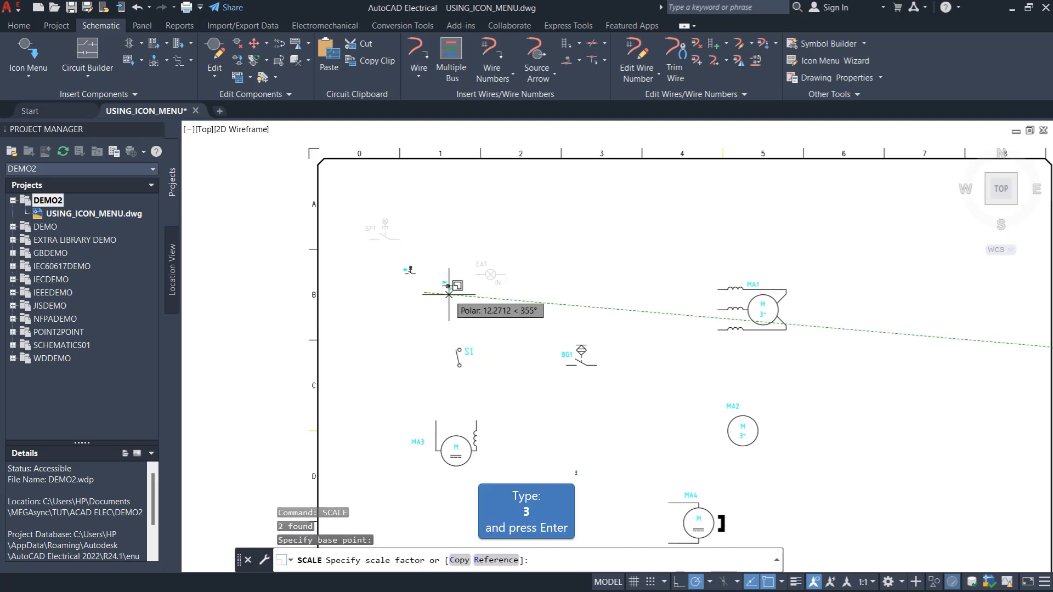
{"action": "type", "text": "3"}
{"action": "key", "text": "Return"}
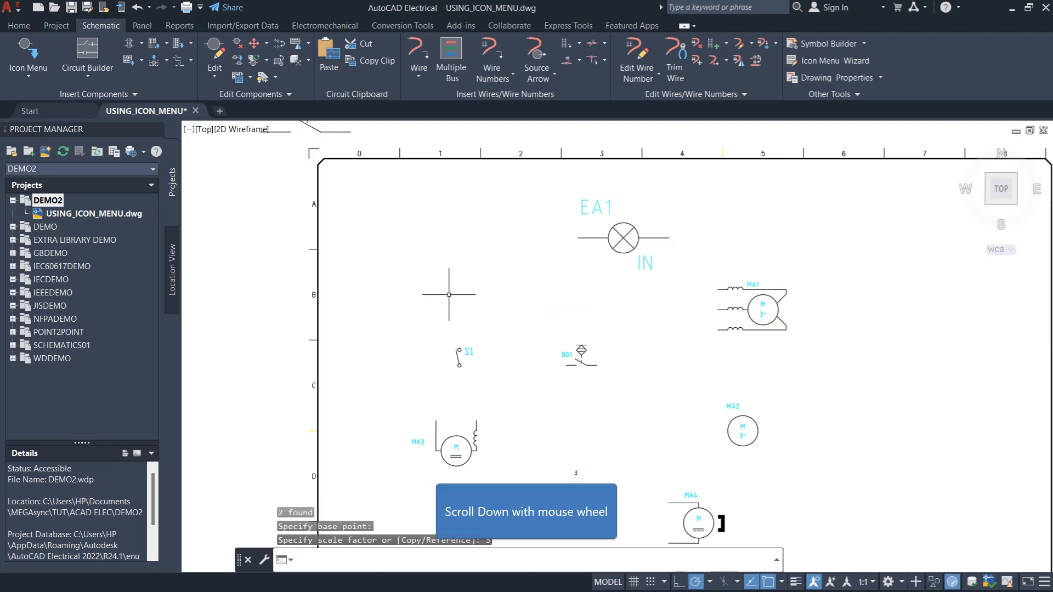
Move component SF1 from outside the drawing border to the free area left of EA1, above S1.
{"action": "scroll", "coordinate": [657, 359], "scroll_direction": "down", "scroll_amount": 3}
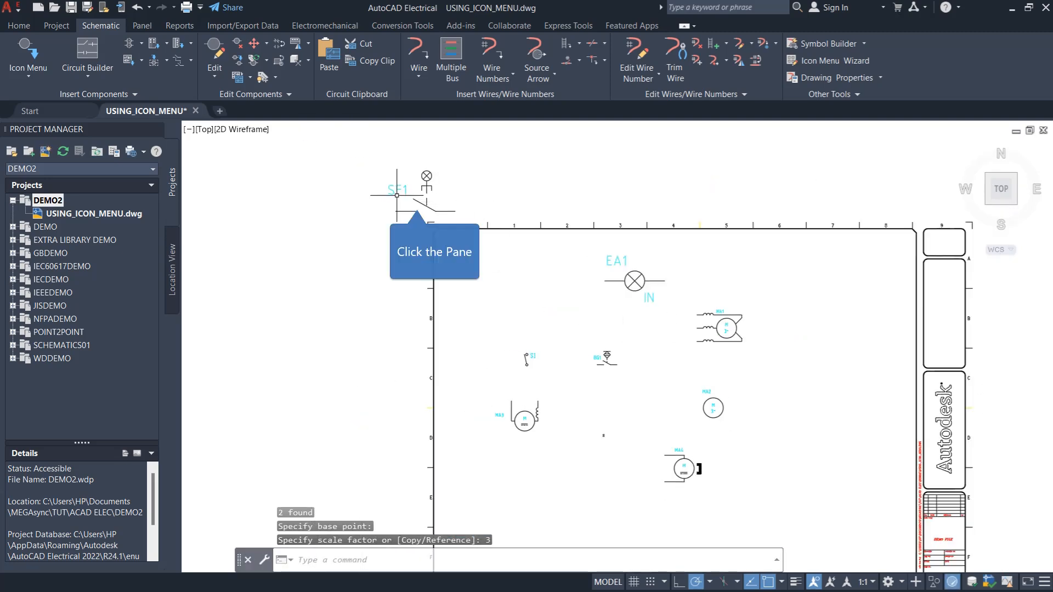
{"action": "left_click", "coordinate": [416, 201]}
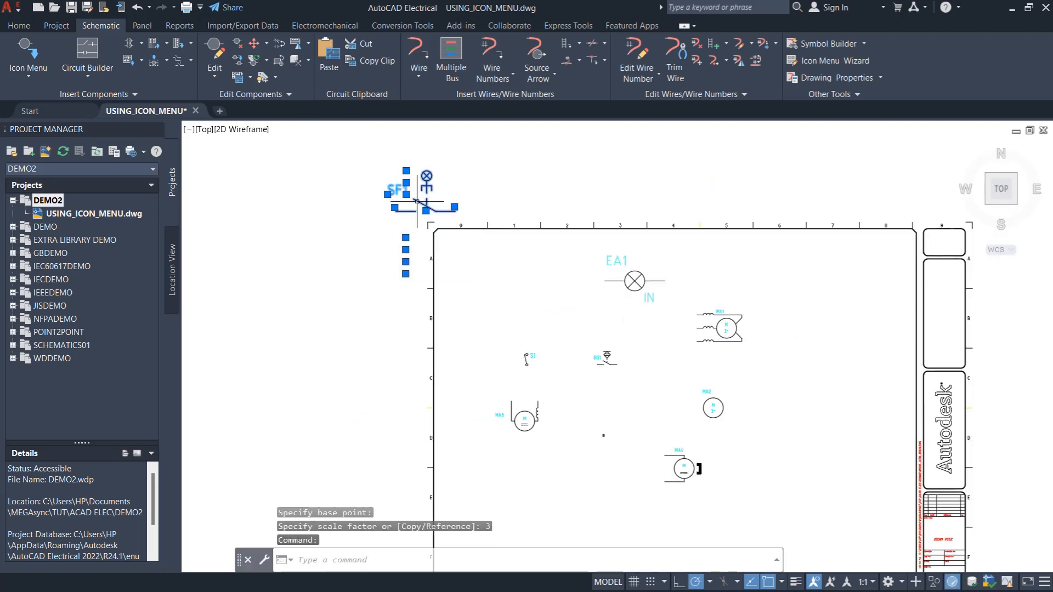
{"action": "left_click", "coordinate": [28, 25]}
{"action": "left_click", "coordinate": [174, 43]}
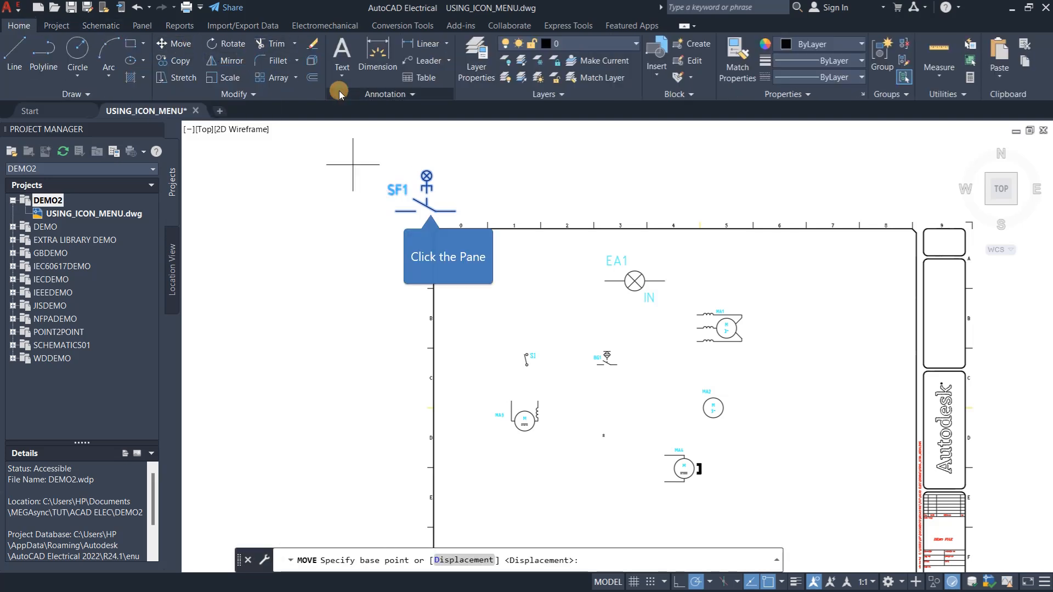
{"action": "left_click", "coordinate": [435, 211]}
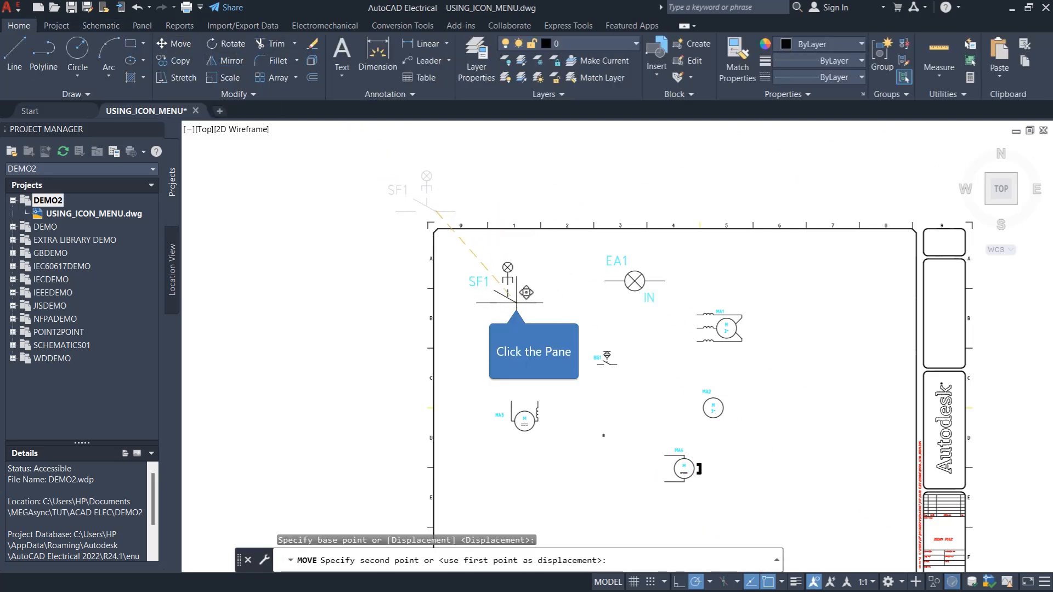
{"action": "left_click", "coordinate": [515, 301]}
Enlarge switch S1 freehand to about 2.5 times its size, using a base point just below it.
{"action": "scroll", "coordinate": [559, 405], "scroll_direction": "up", "scroll_amount": 2}
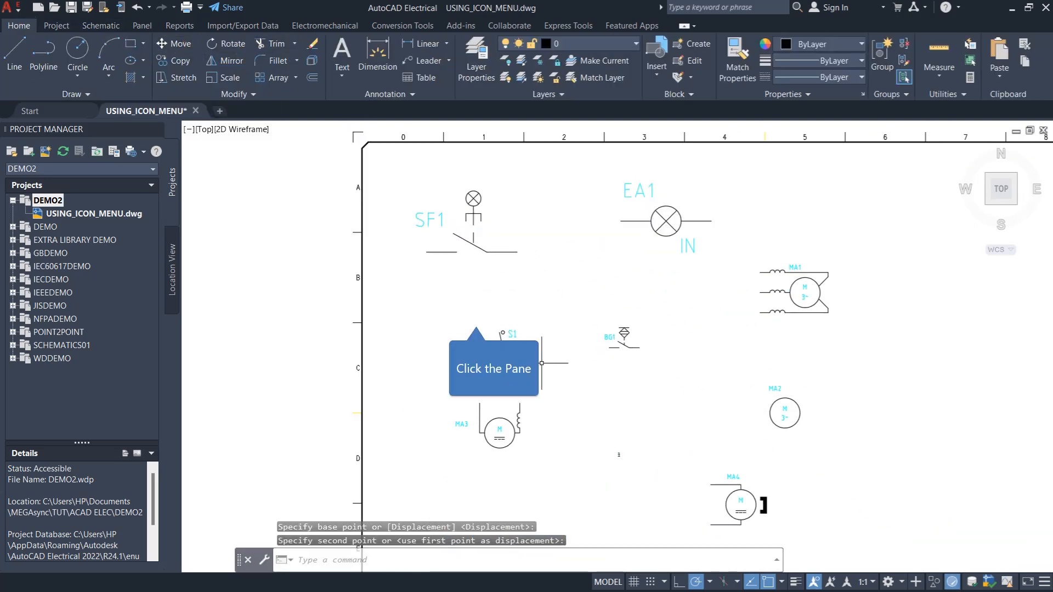
{"action": "left_click", "coordinate": [476, 319]}
{"action": "left_click", "coordinate": [552, 358]}
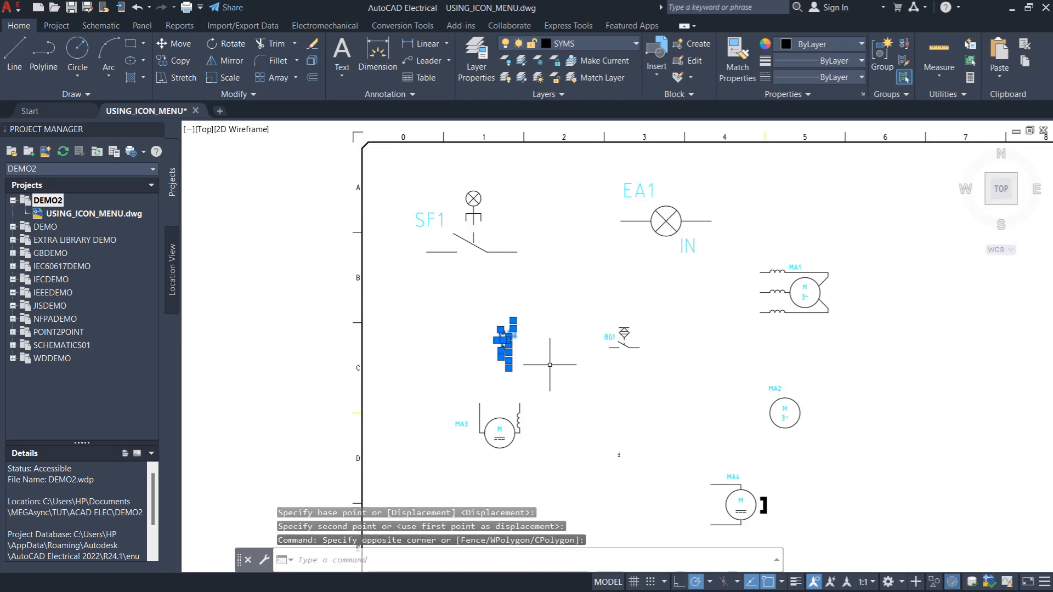
{"action": "left_click", "coordinate": [220, 78]}
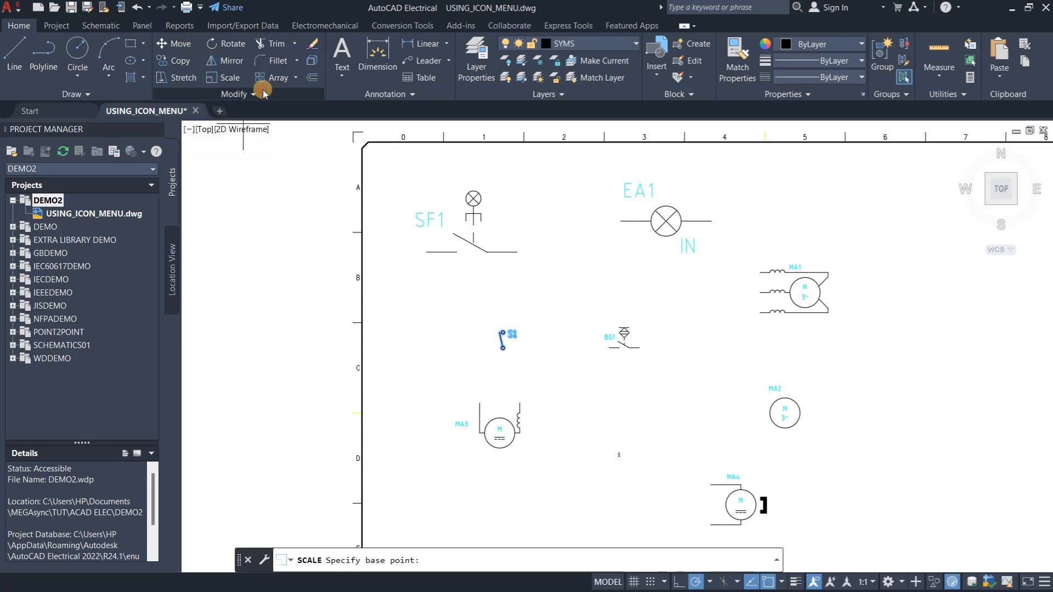
{"action": "left_click", "coordinate": [495, 360]}
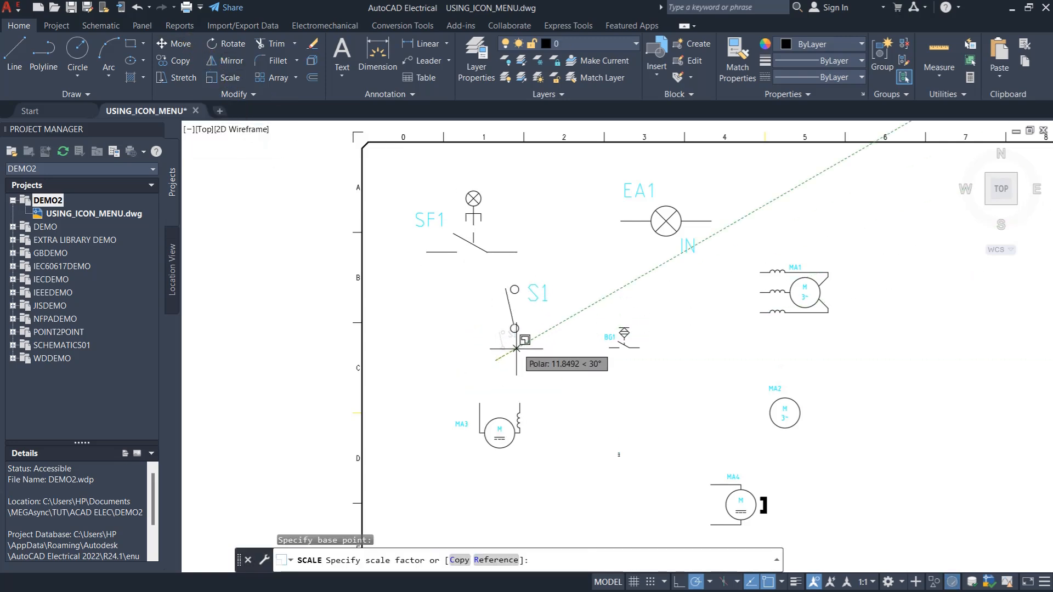
{"action": "left_click", "coordinate": [516, 347]}
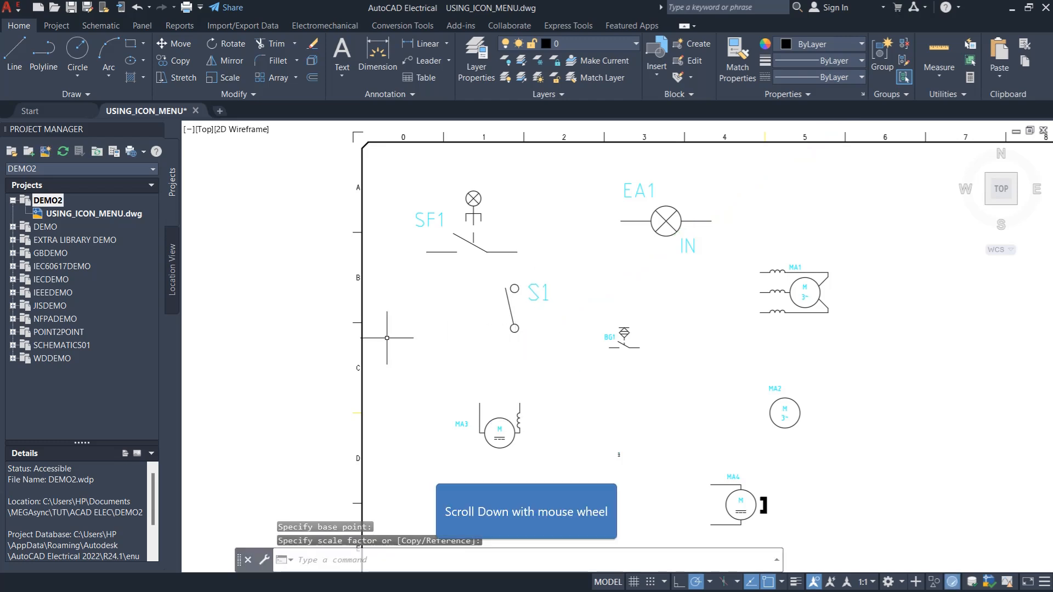
Enlarge component BG1 freehand to about 1.5 times its size, using a base point just below it.
{"action": "scroll", "coordinate": [383, 337], "scroll_direction": "down", "scroll_amount": 1}
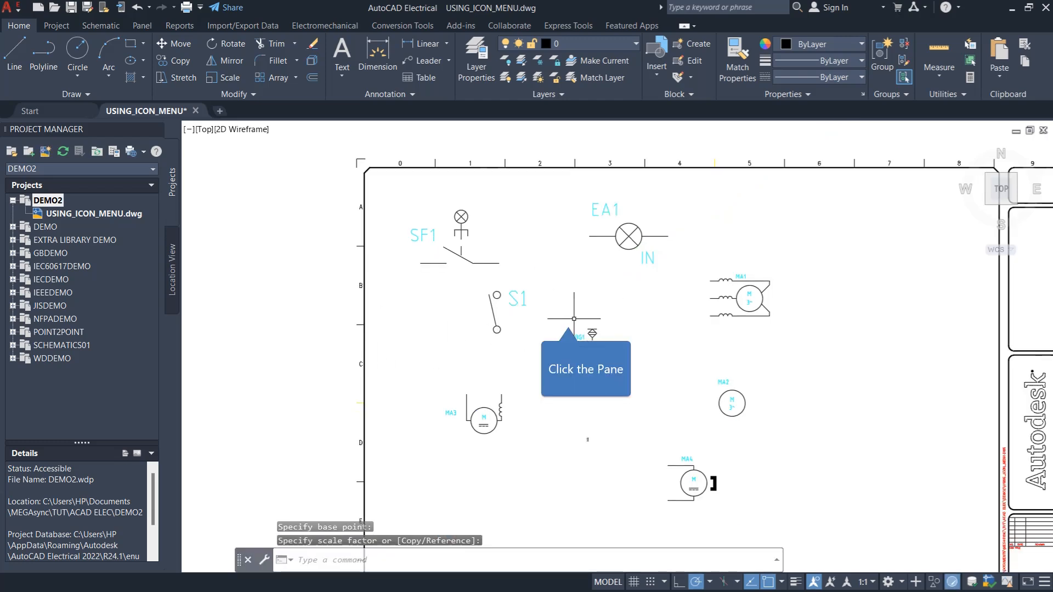
{"action": "left_click", "coordinate": [568, 319]}
{"action": "left_click", "coordinate": [683, 390]}
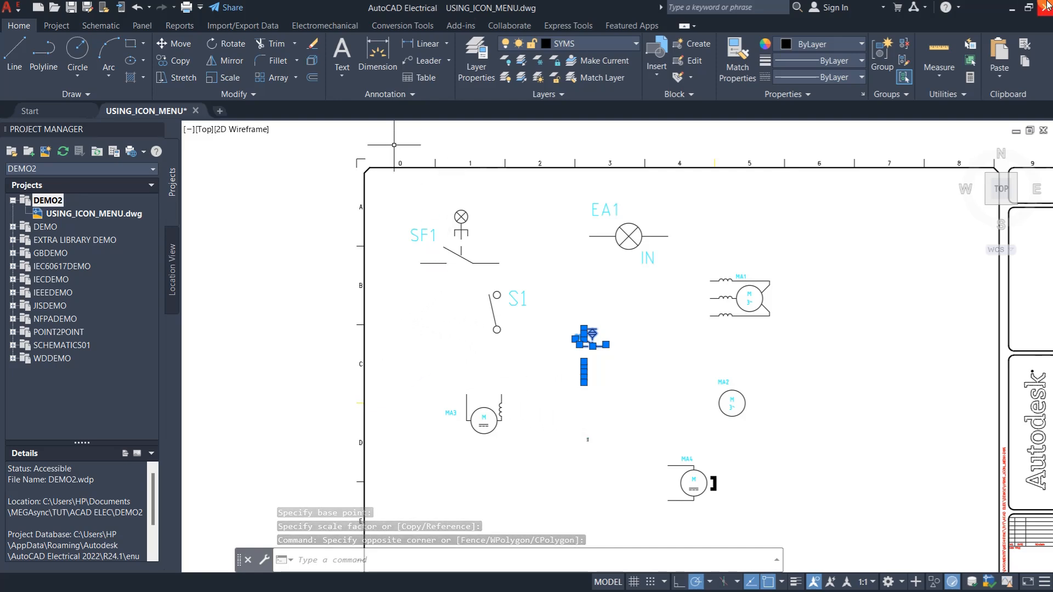
{"action": "left_click", "coordinate": [225, 78]}
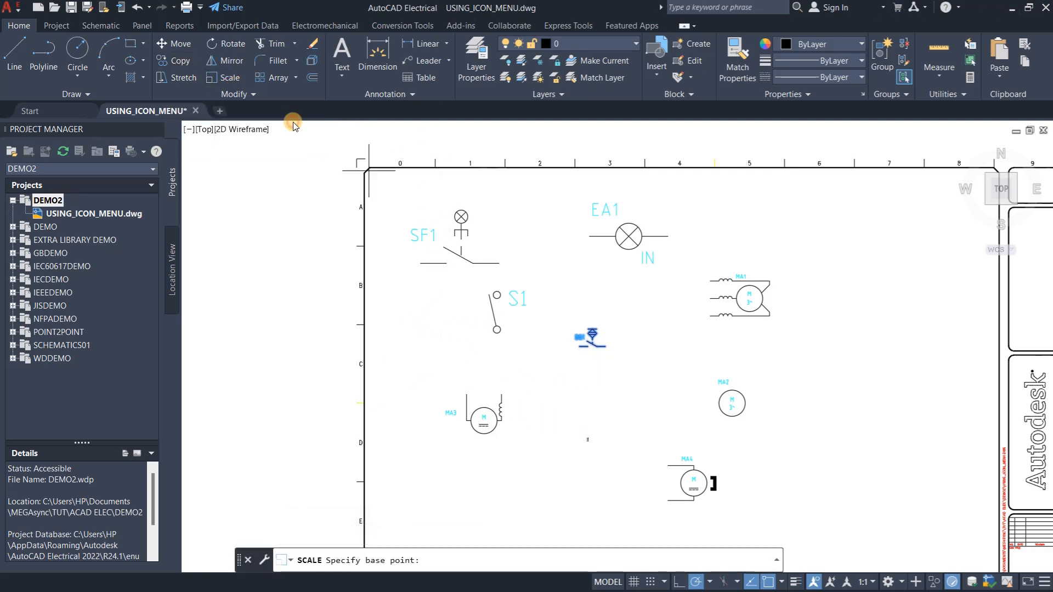
{"action": "left_click", "coordinate": [597, 357]}
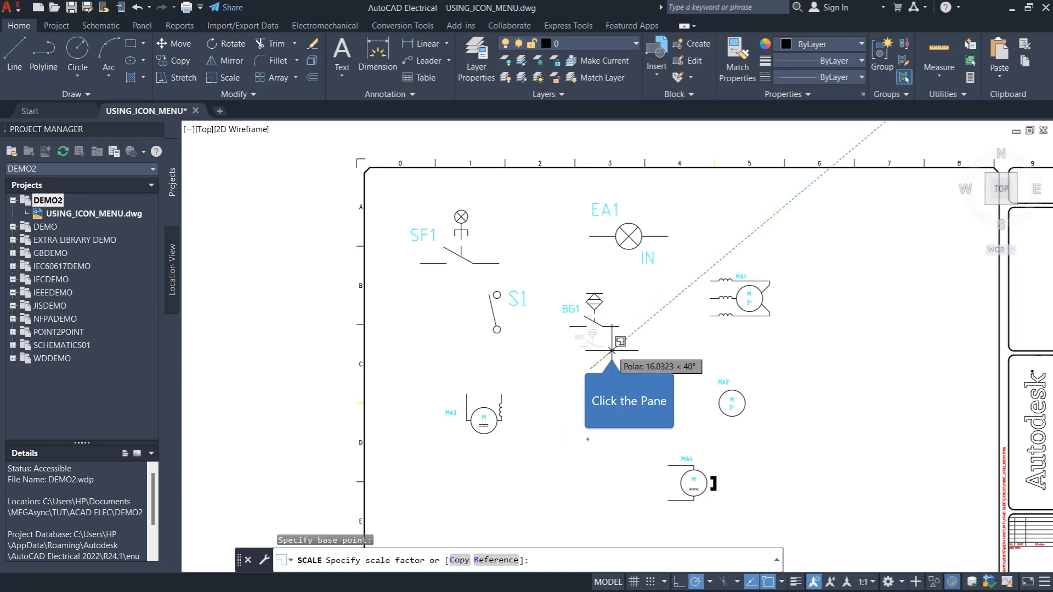
{"action": "left_click", "coordinate": [612, 350]}
Enlarge the tiny component below BG1 freehand to more than 16 times its size, using a base point just left of it.
{"action": "scroll", "coordinate": [614, 351], "scroll_direction": "down", "scroll_amount": 1}
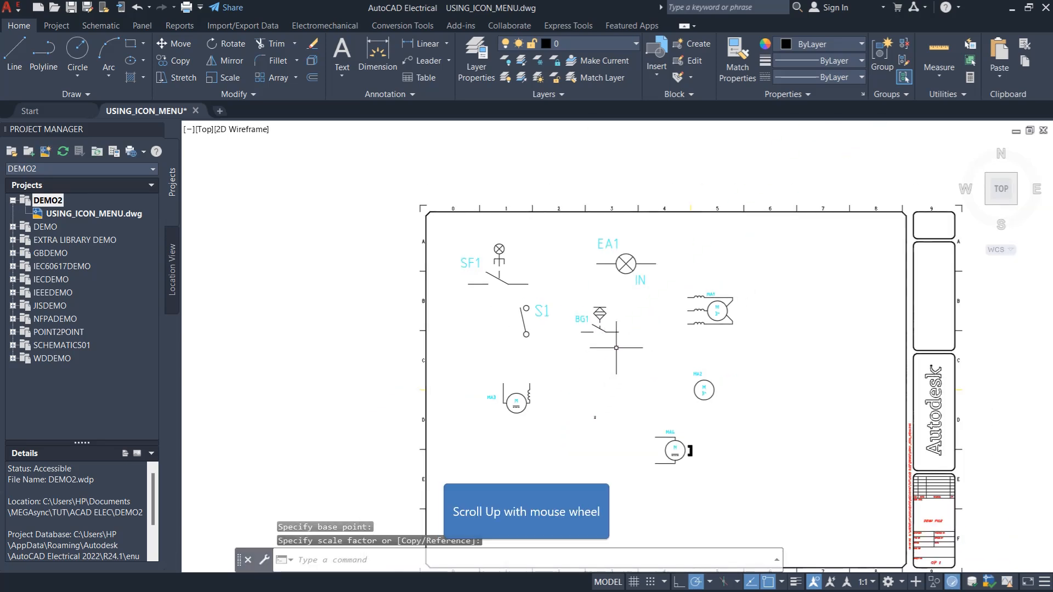
{"action": "scroll", "coordinate": [595, 418], "scroll_direction": "up", "scroll_amount": 1}
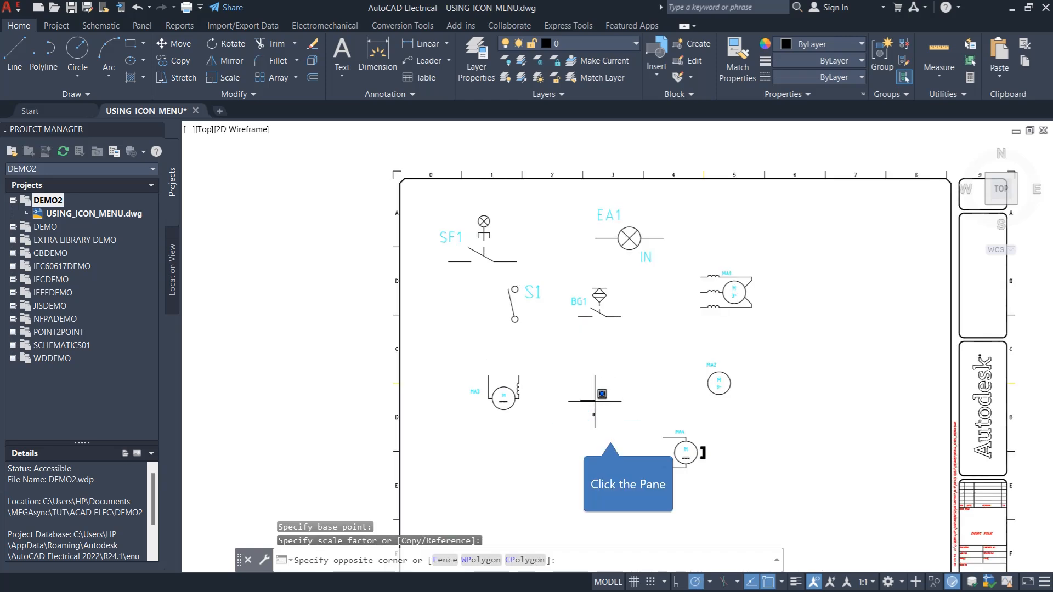
{"action": "left_click", "coordinate": [592, 411]}
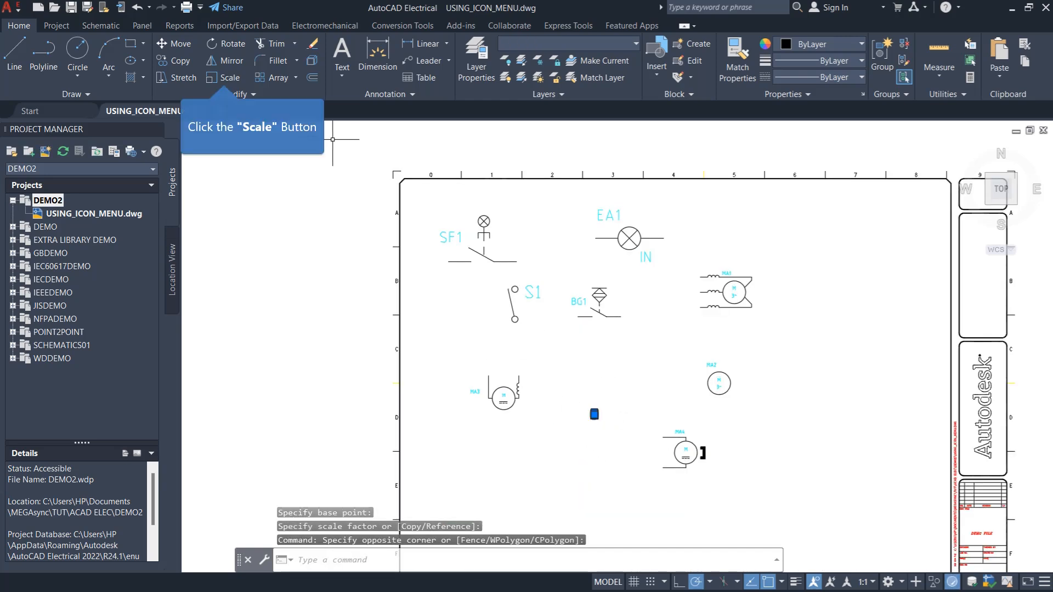
{"action": "left_click", "coordinate": [222, 77]}
{"action": "left_click", "coordinate": [575, 419]}
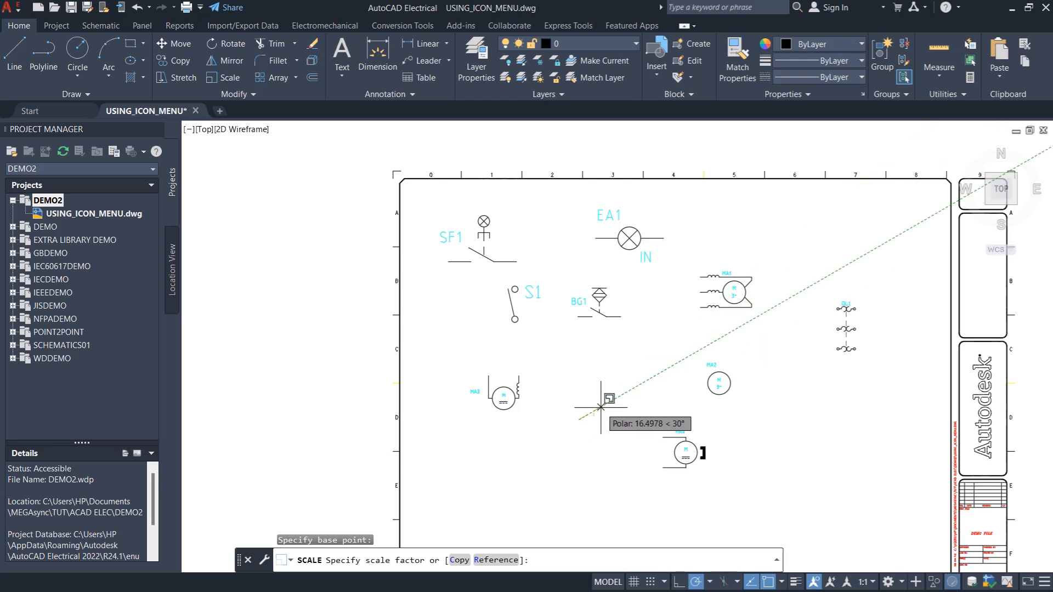
{"action": "left_click", "coordinate": [603, 406]}
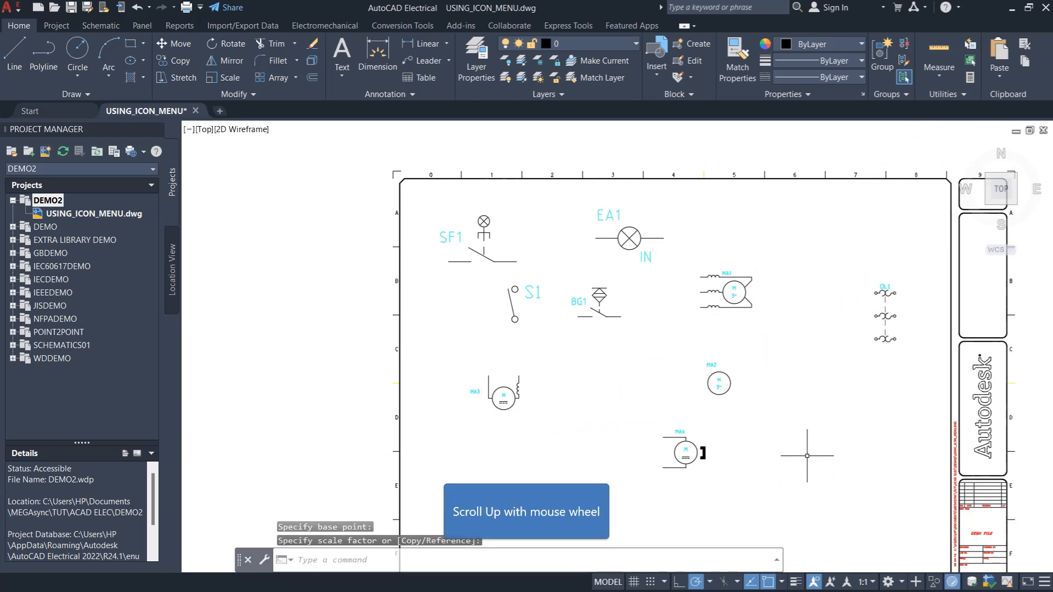
{"action": "scroll", "coordinate": [773, 419], "scroll_direction": "up", "scroll_amount": 3}
{"action": "scroll", "coordinate": [771, 417], "scroll_direction": "down", "scroll_amount": 2}
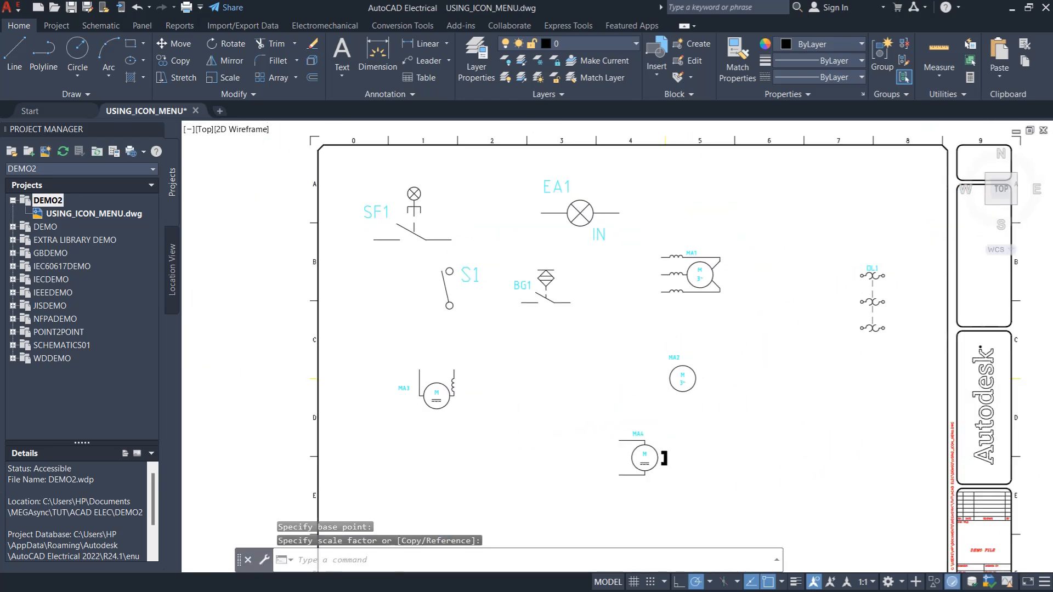
{"action": "scroll", "coordinate": [696, 423], "scroll_direction": "down", "scroll_amount": 1}
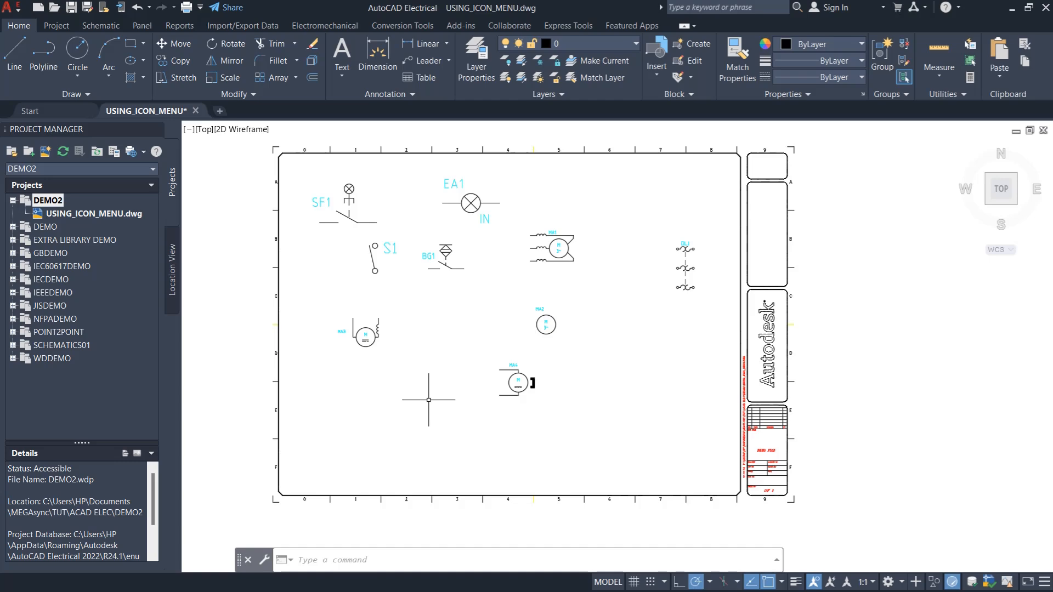
{"action": "key", "text": "alt+Tab"}
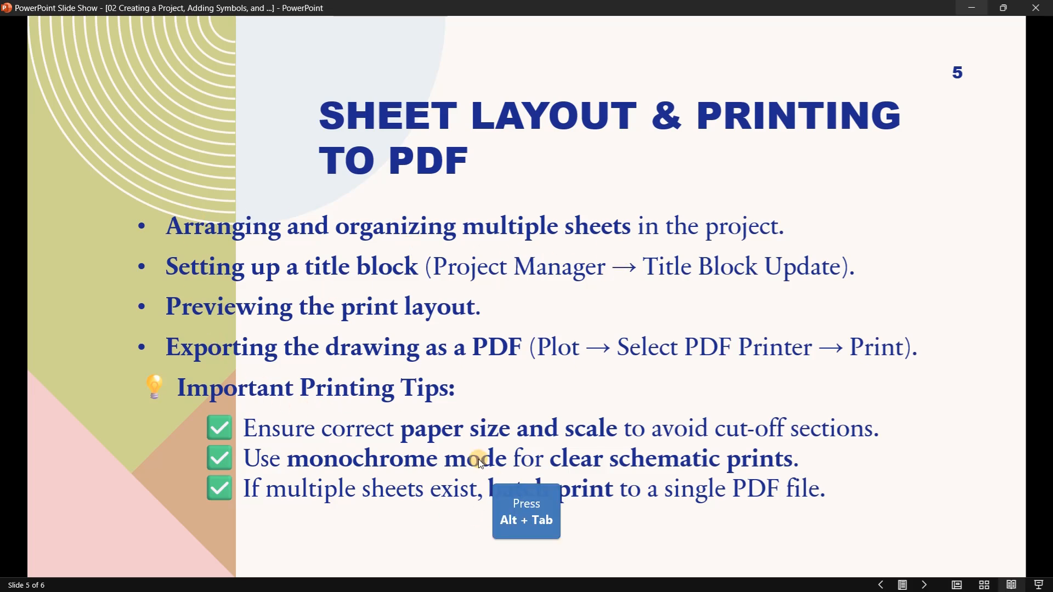
{"action": "key", "text": "alt+Tab"}
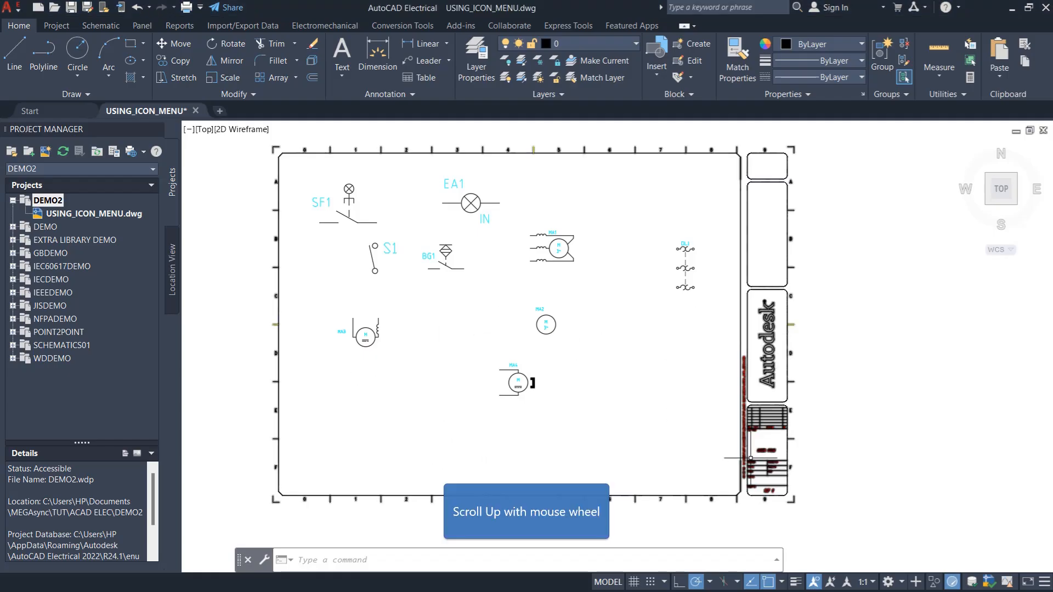
Open the title block's attributes for editing and set the DATE attribute to 29/01/2025.
{"action": "scroll", "coordinate": [750, 458], "scroll_direction": "up", "scroll_amount": 7}
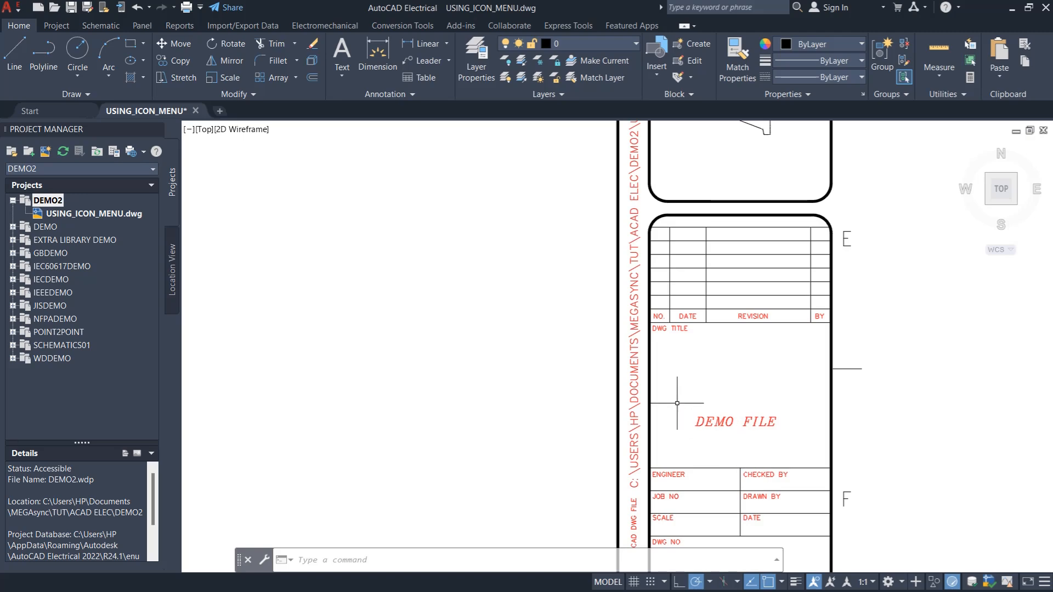
{"action": "double_click", "coordinate": [726, 422]}
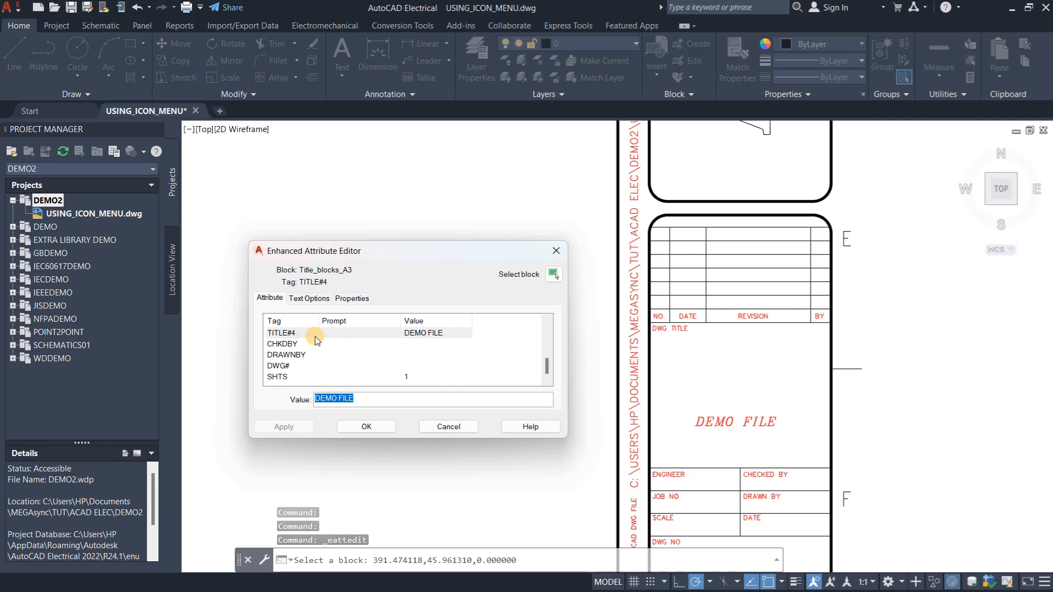
{"action": "scroll", "coordinate": [377, 353], "scroll_direction": "up", "scroll_amount": 5}
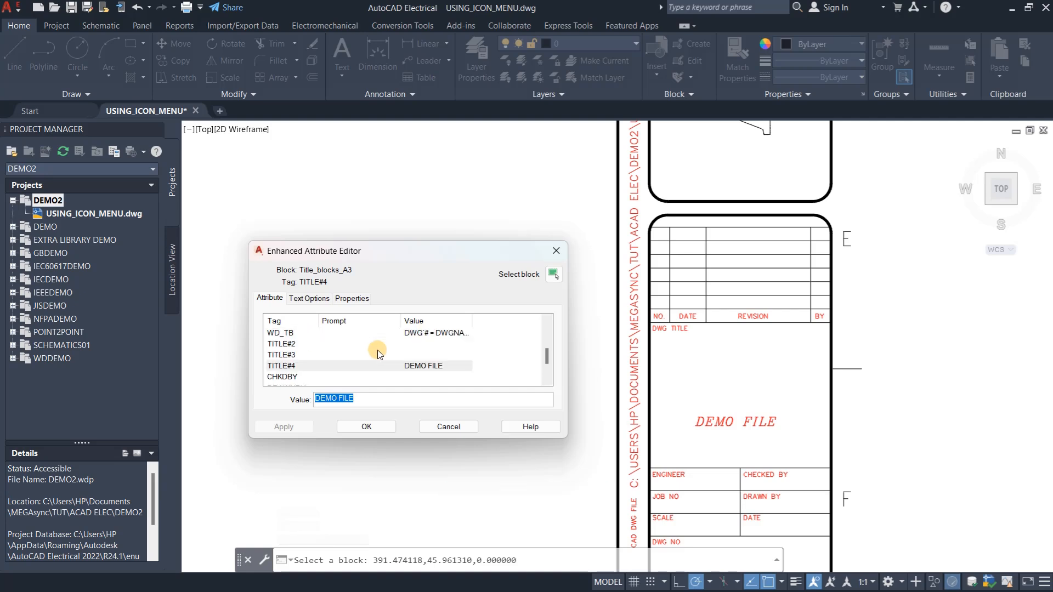
{"action": "scroll", "coordinate": [362, 354], "scroll_direction": "up", "scroll_amount": 1}
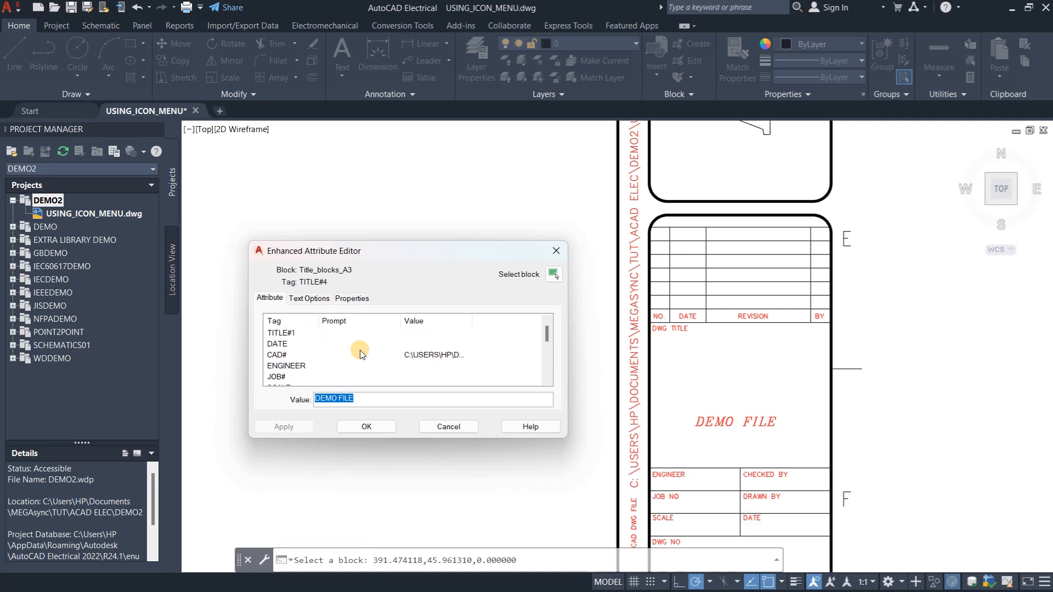
{"action": "left_click", "coordinate": [405, 333]}
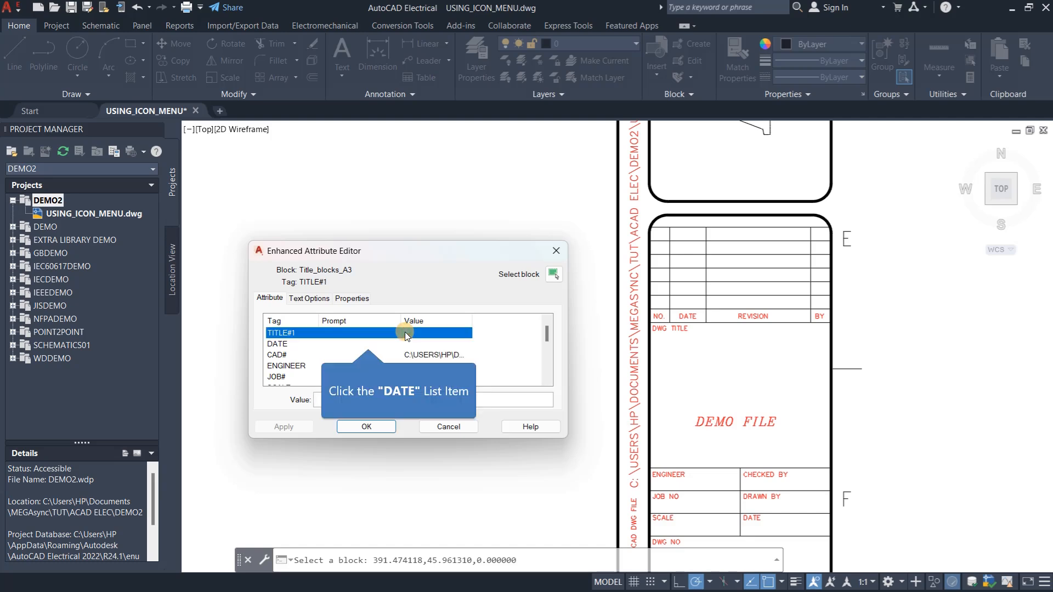
{"action": "left_click", "coordinate": [319, 344]}
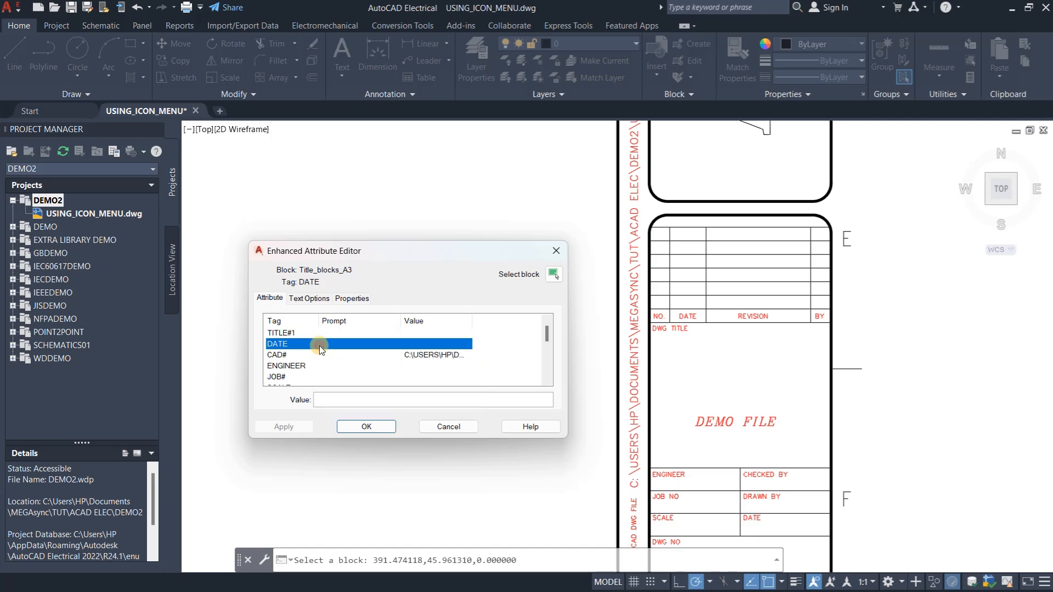
{"action": "left_click", "coordinate": [395, 400]}
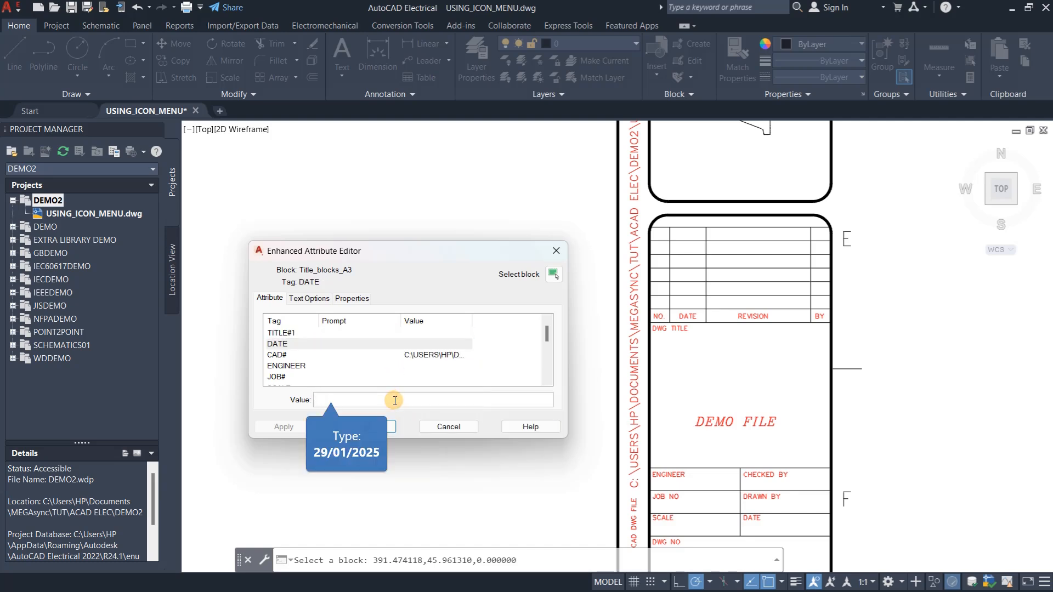
{"action": "type", "text": "29/01"}
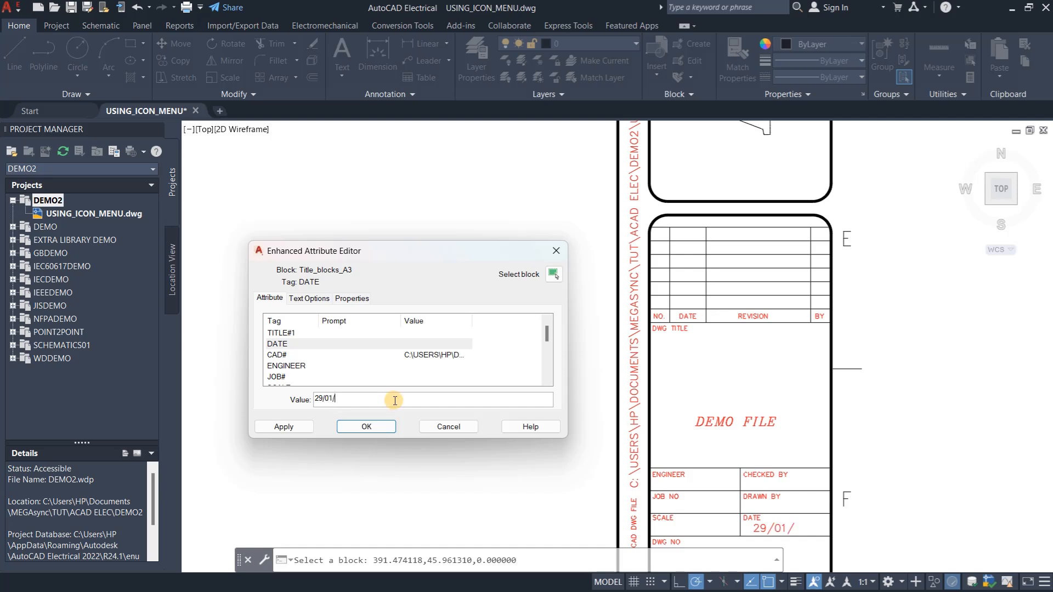
{"action": "type", "text": "/2025"}
Replace the file path in the title block's CAD# attribute with CAD DEMO FILE.
{"action": "left_click", "coordinate": [345, 357]}
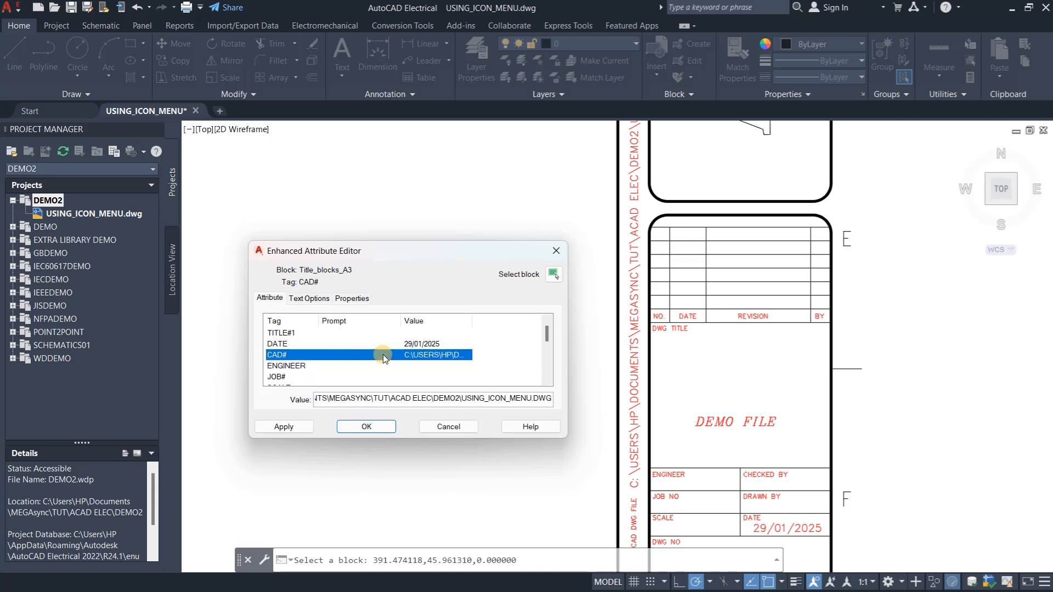
{"action": "double_click", "coordinate": [415, 400]}
{"action": "triple_click", "coordinate": [413, 396]}
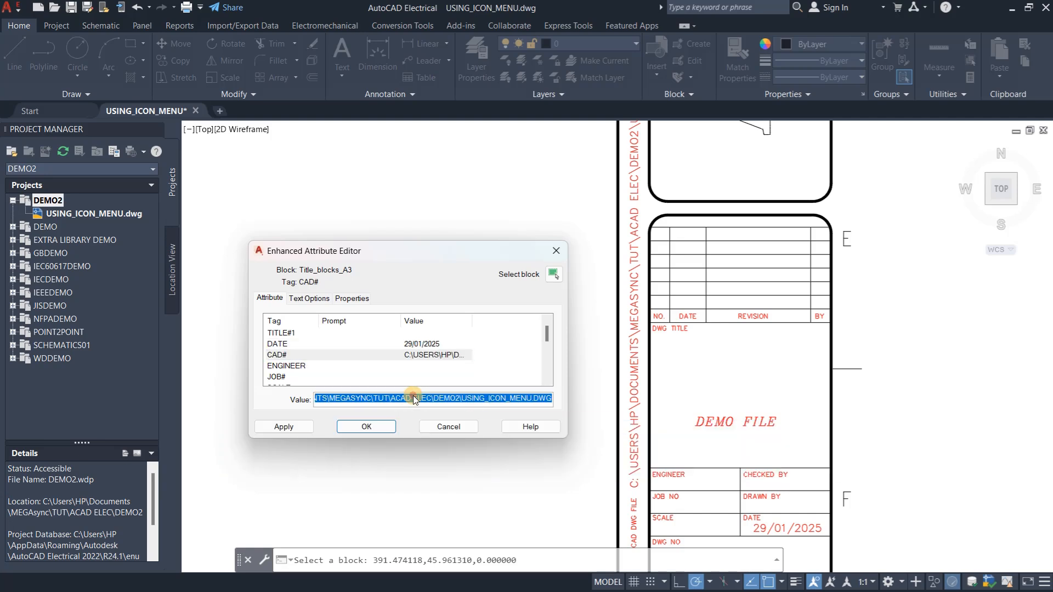
{"action": "key", "text": "BackSpace"}
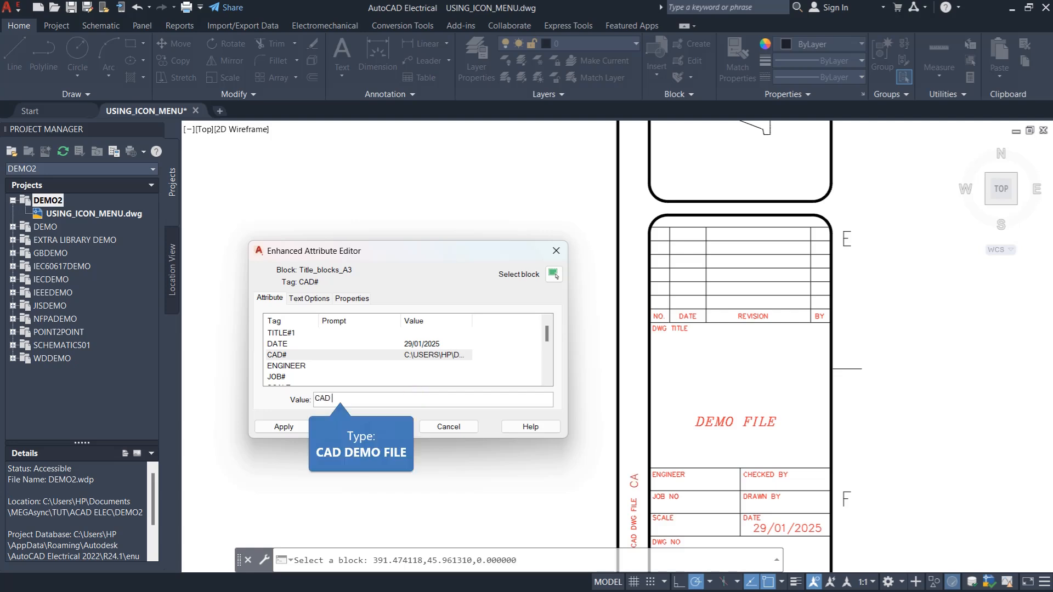
{"action": "type", "text": "DEMO FILE"}
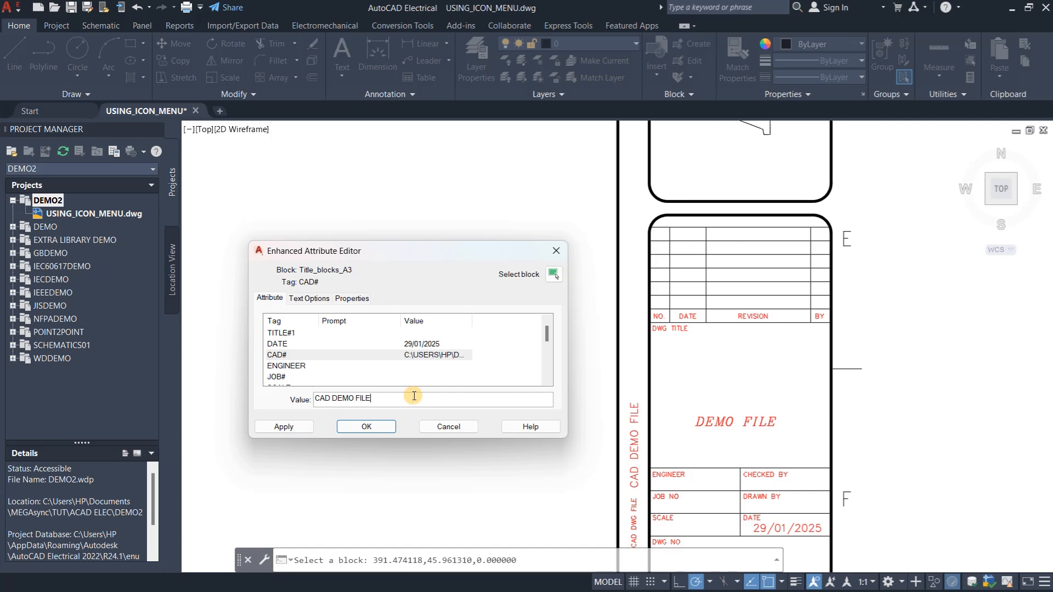
Enter the engineer's name in the title block's ENGINEER attribute.
{"action": "left_click", "coordinate": [334, 365]}
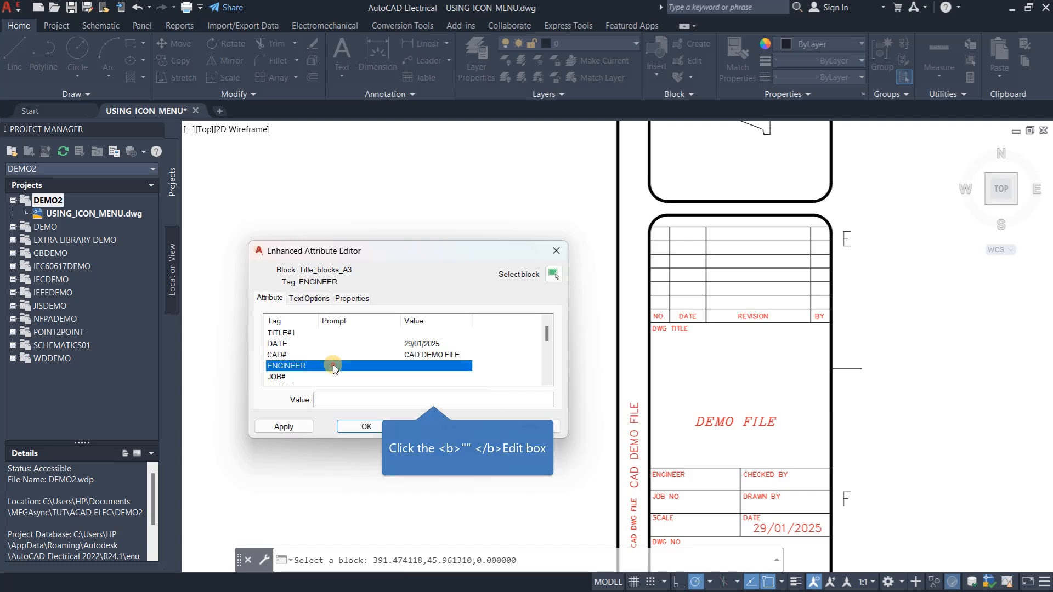
{"action": "left_click", "coordinate": [380, 403]}
{"action": "type", "text": "JO"}
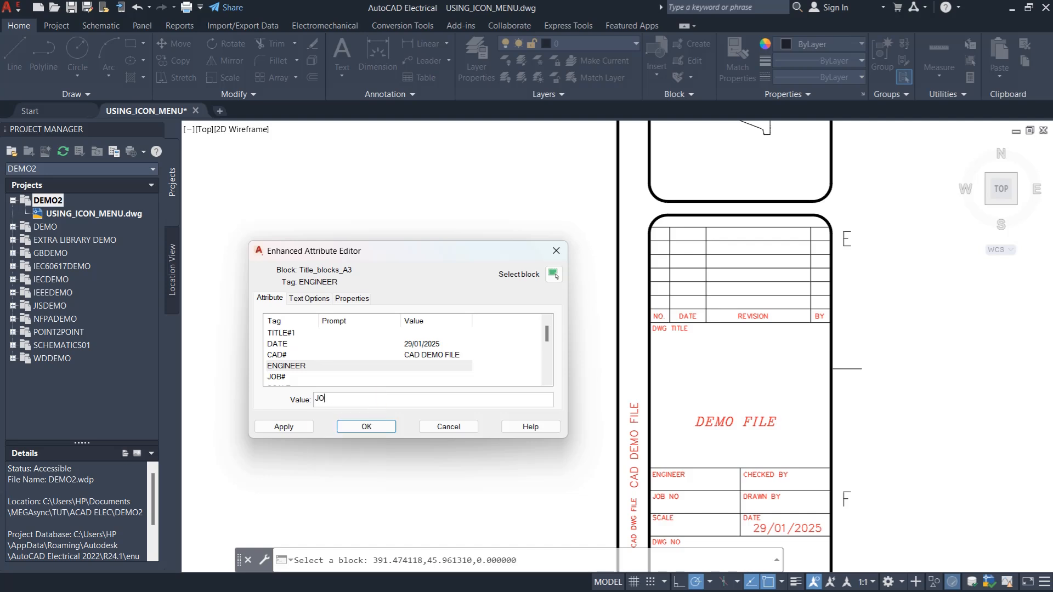
{"action": "type", "text": "SEPH K"}
{"action": "left_click", "coordinate": [394, 378]}
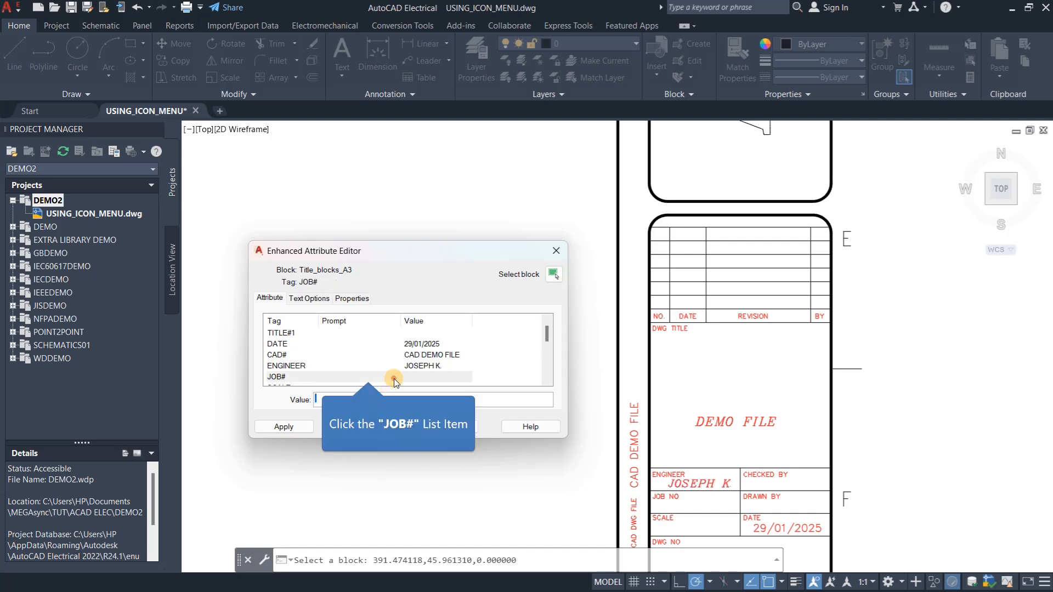
Set the title block's SCALE attribute to N/A.
{"action": "scroll", "coordinate": [394, 366], "scroll_direction": "down", "scroll_amount": 1}
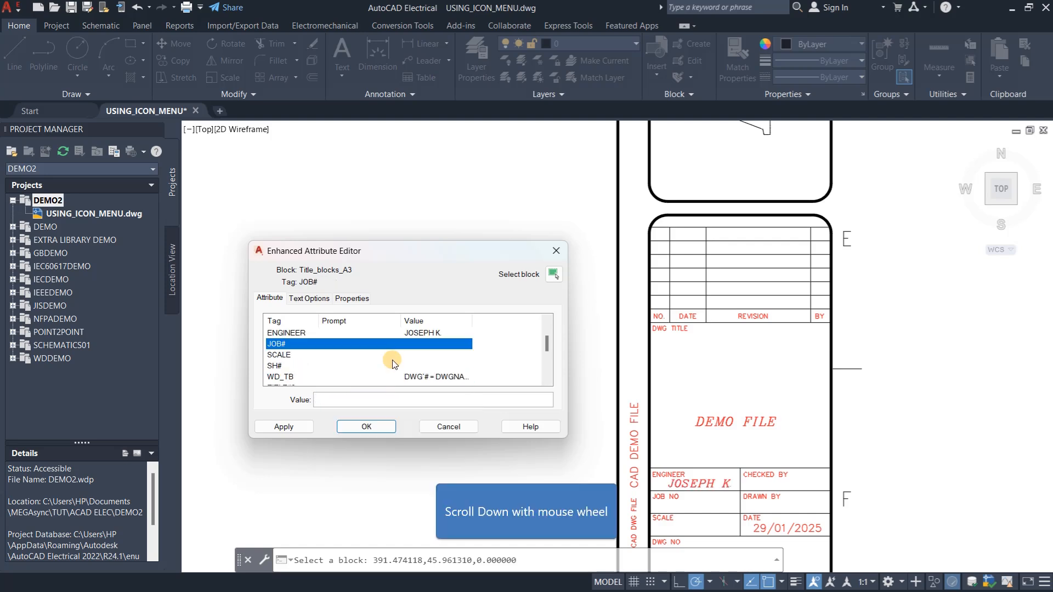
{"action": "left_click", "coordinate": [354, 355]}
{"action": "left_click", "coordinate": [360, 400]}
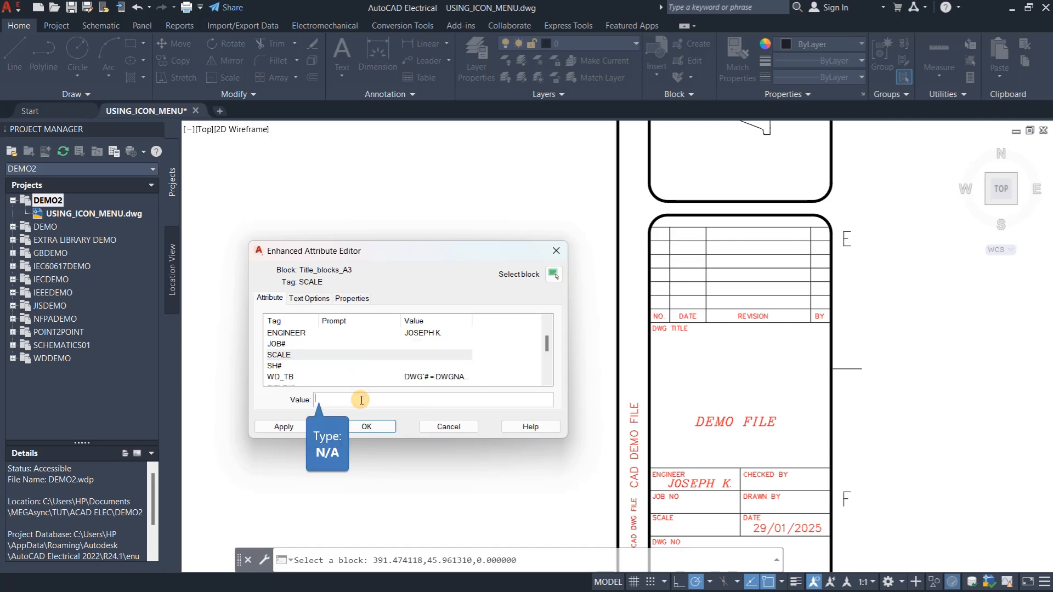
{"action": "type", "text": "N/A"}
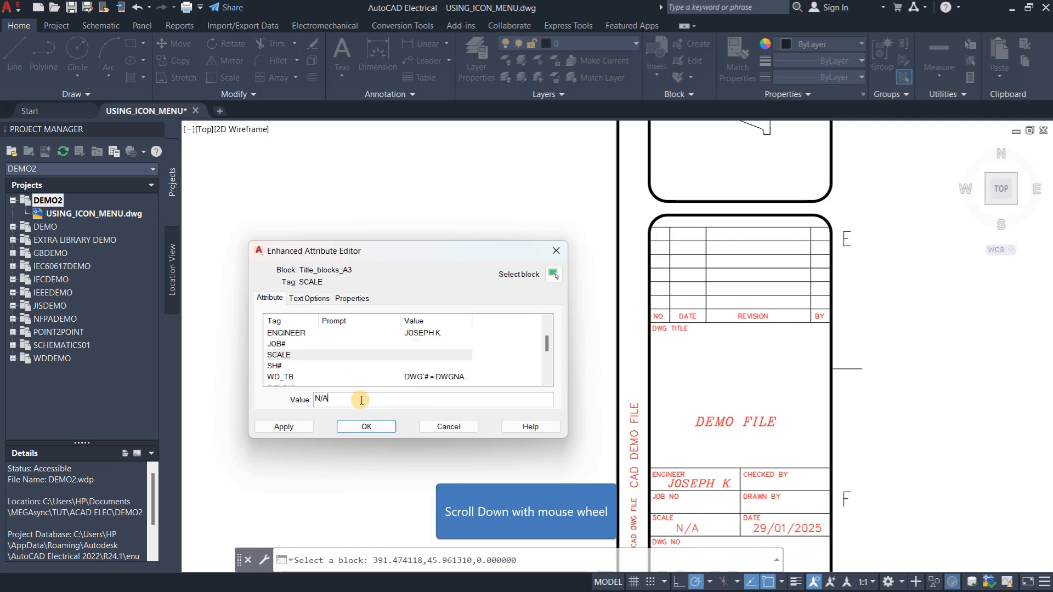
Enter the drafter's name in the title block's DRAWNBY attribute.
{"action": "scroll", "coordinate": [329, 360], "scroll_direction": "down", "scroll_amount": 3}
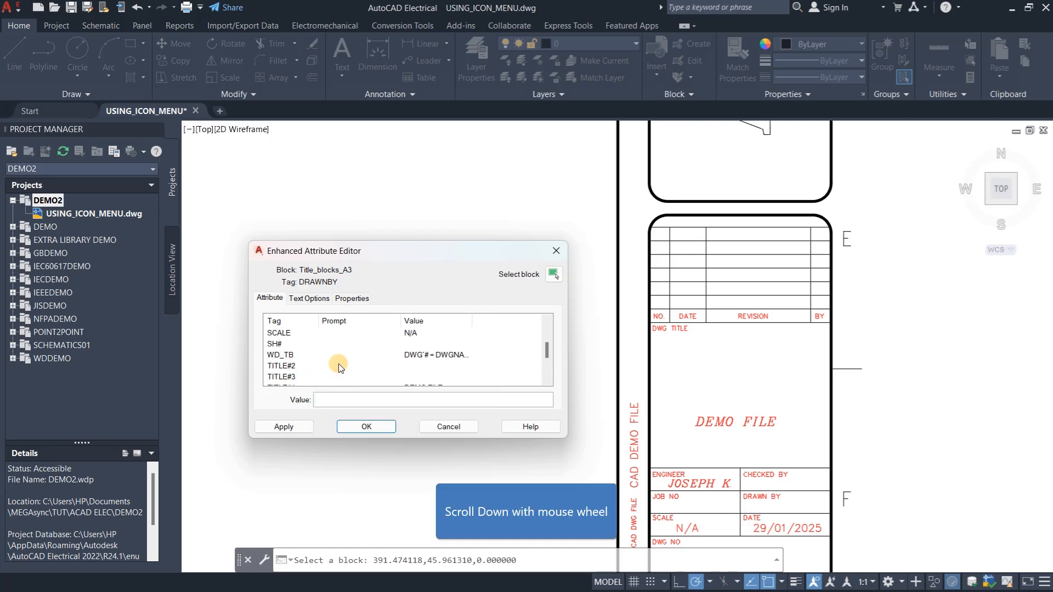
{"action": "scroll", "coordinate": [338, 363], "scroll_direction": "down", "scroll_amount": 3}
{"action": "left_click", "coordinate": [352, 377]}
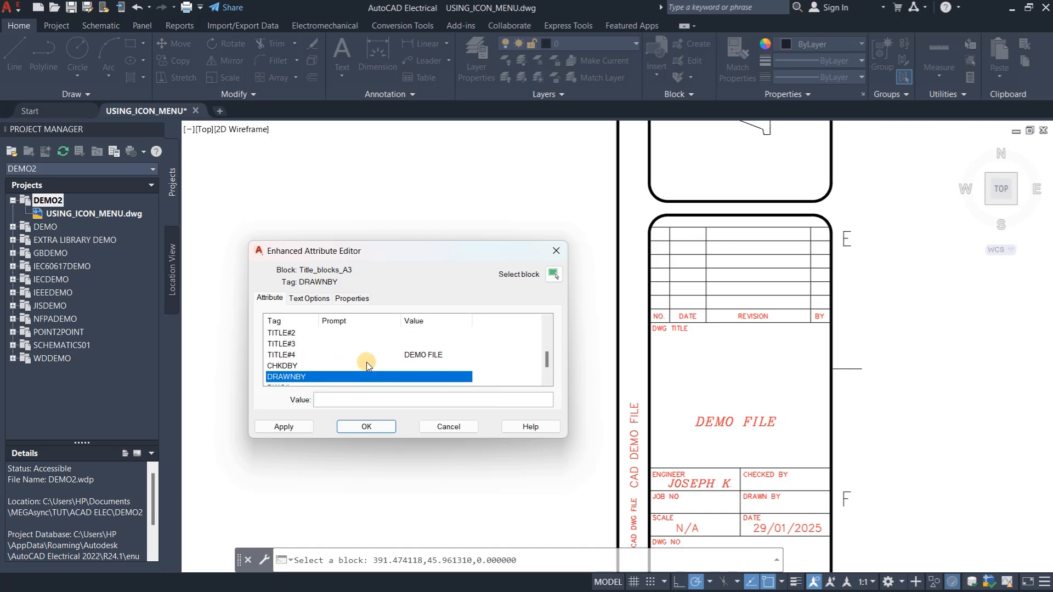
{"action": "left_click", "coordinate": [373, 399]}
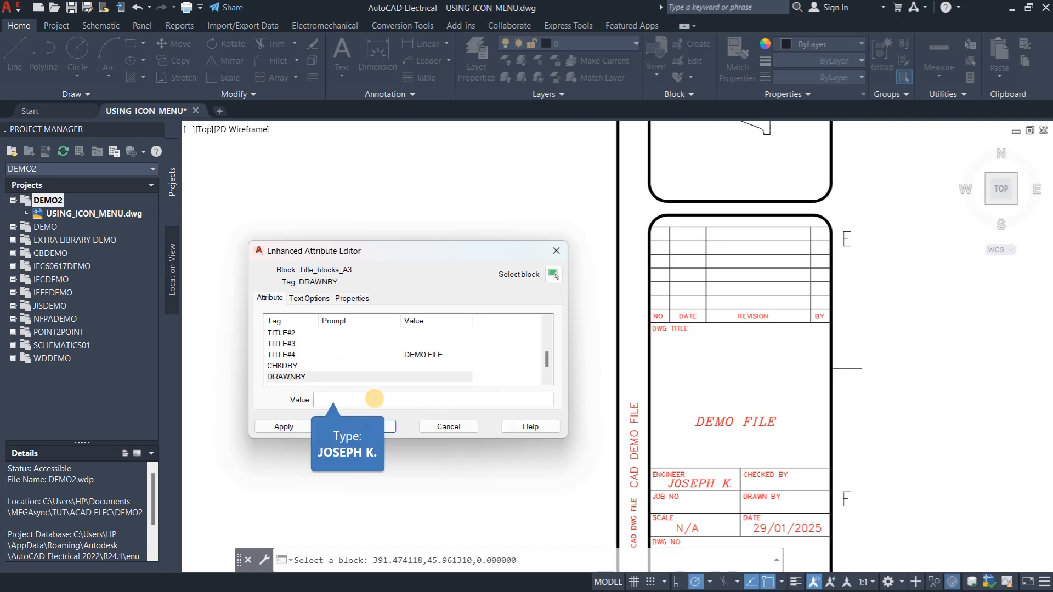
{"action": "type", "text": "JOSEPH"}
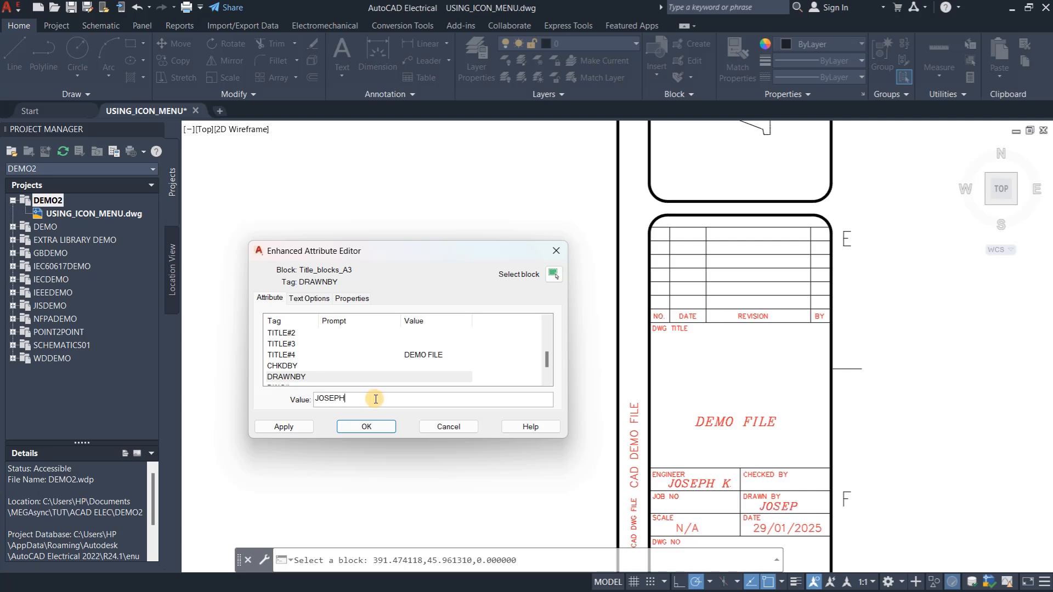
{"action": "type", "text": " K."}
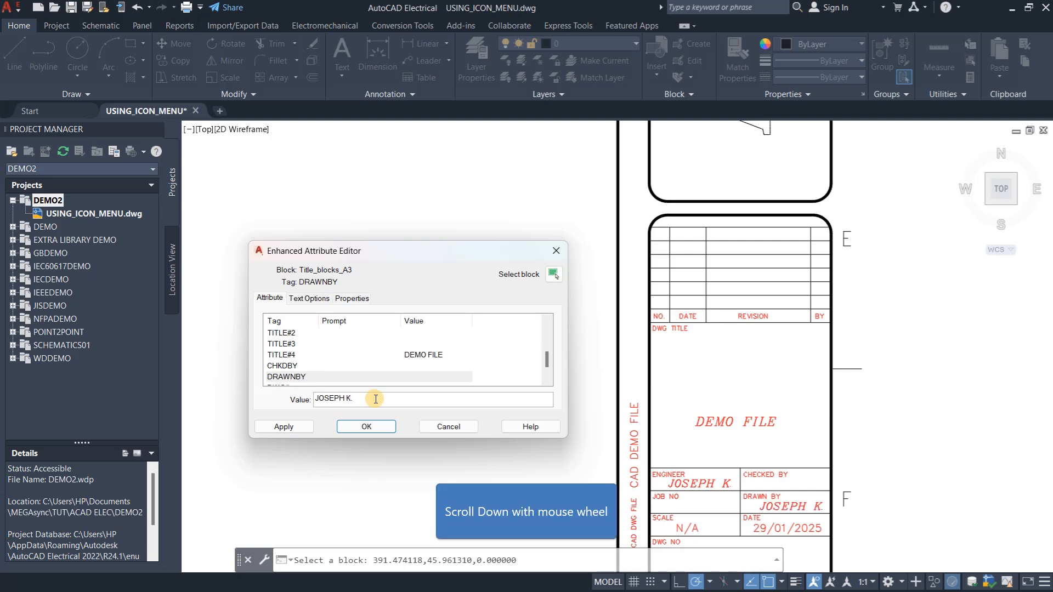
Set the title block's DWG# attribute to 01 and accept the attribute edits.
{"action": "scroll", "coordinate": [362, 356], "scroll_direction": "down", "scroll_amount": 1}
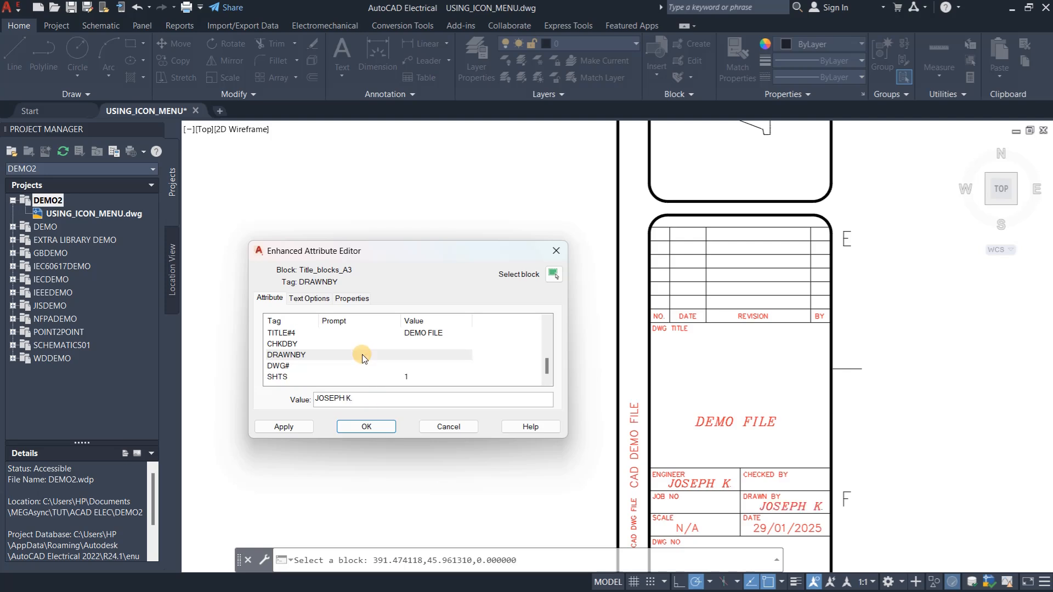
{"action": "left_click", "coordinate": [316, 366]}
{"action": "left_click", "coordinate": [354, 401]}
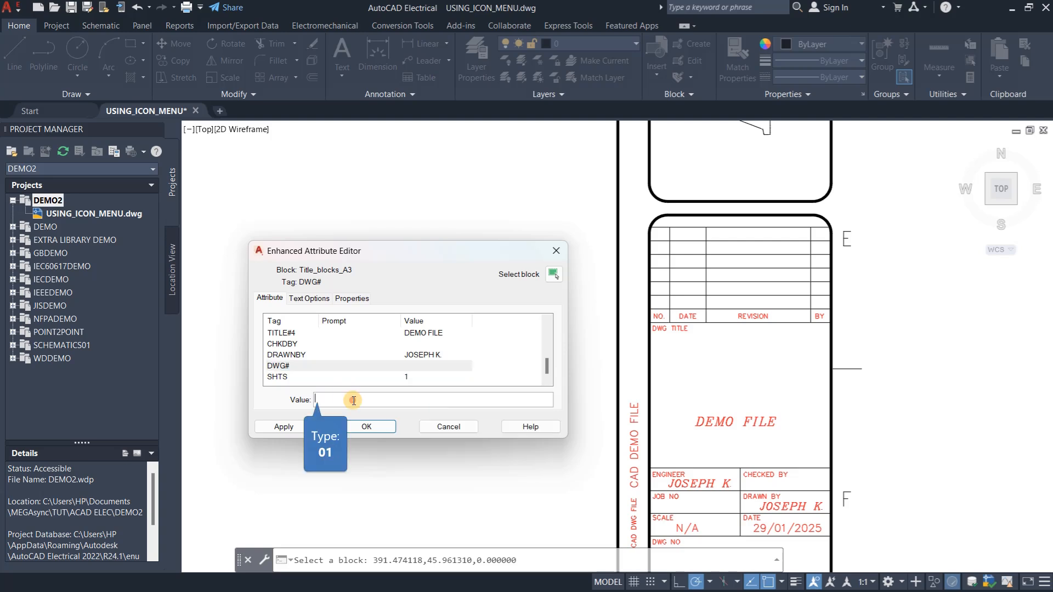
{"action": "type", "text": "01"}
{"action": "left_click", "coordinate": [378, 427]}
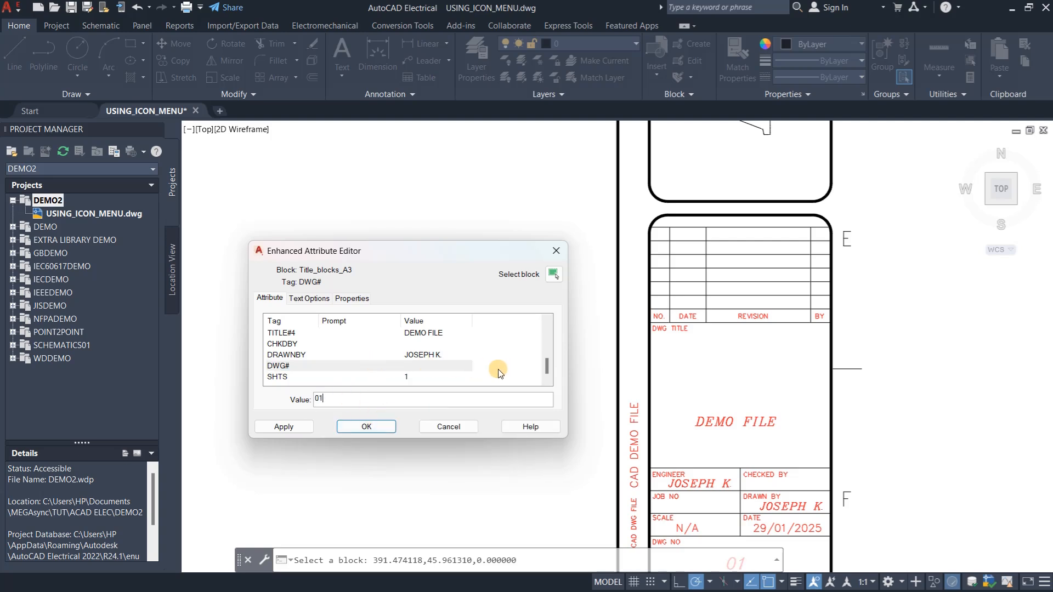
Apply the title block's attribute edits, close the attribute editor and check the filled-in title block on the sheet.
{"action": "left_click", "coordinate": [282, 427]}
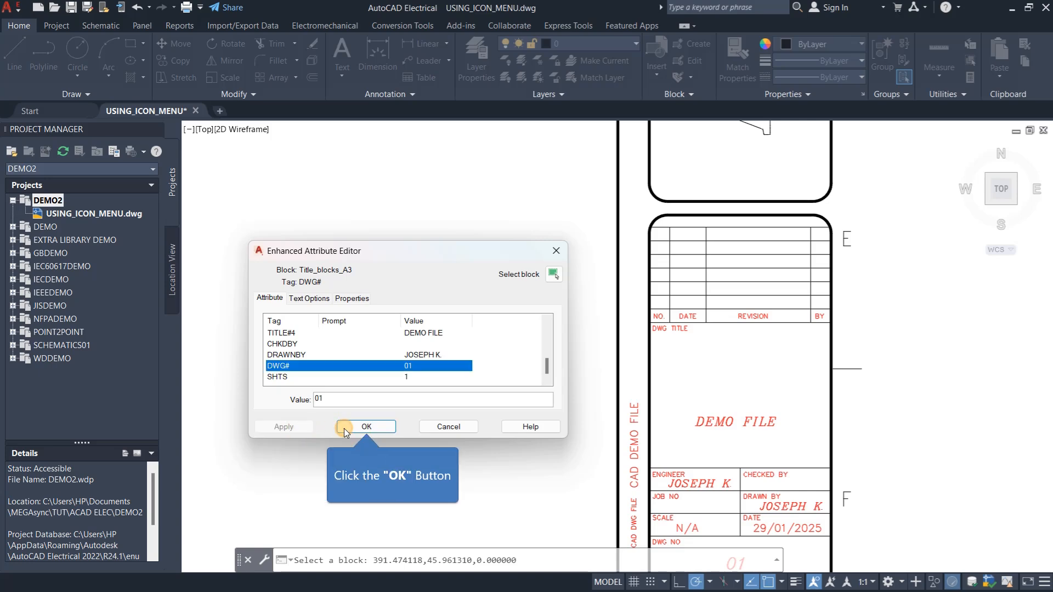
{"action": "left_click", "coordinate": [370, 426]}
{"action": "scroll", "coordinate": [735, 392], "scroll_direction": "down", "scroll_amount": 3}
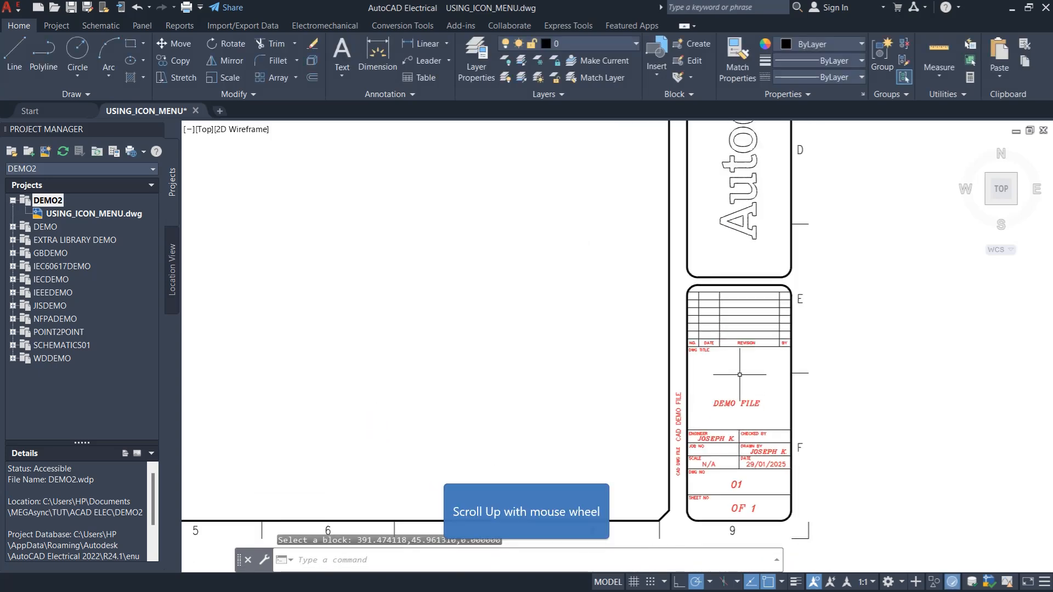
{"action": "scroll", "coordinate": [740, 542], "scroll_direction": "up", "scroll_amount": 2}
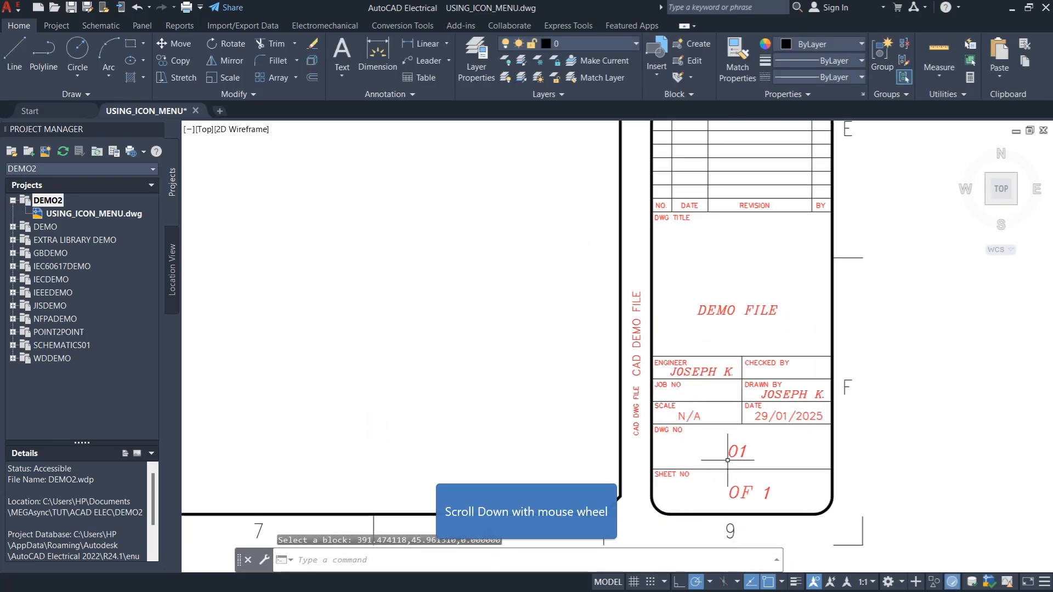
{"action": "scroll", "coordinate": [732, 461], "scroll_direction": "down", "scroll_amount": 5}
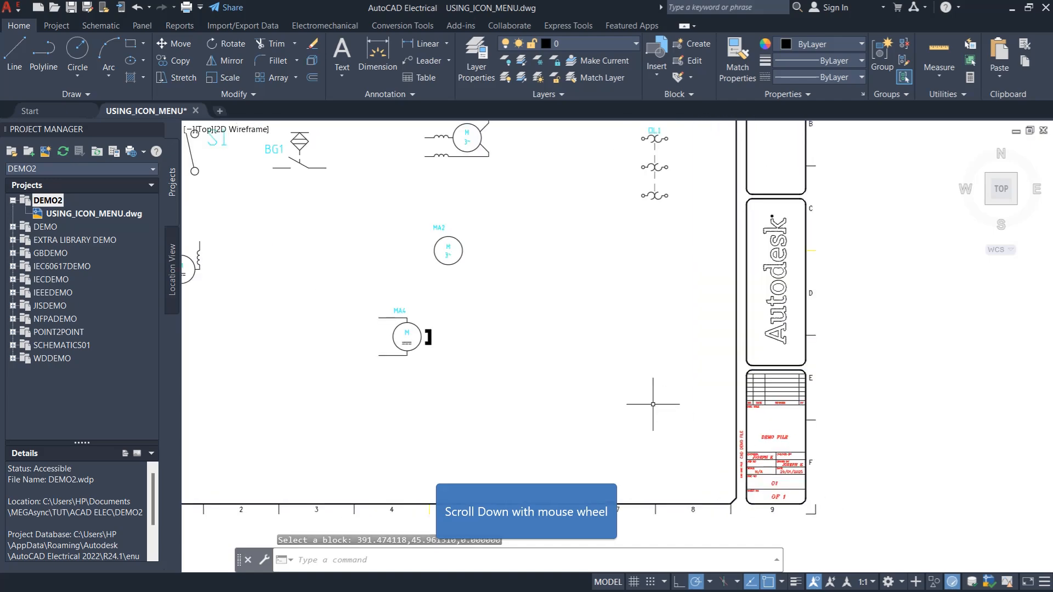
{"action": "scroll", "coordinate": [456, 214], "scroll_direction": "up", "scroll_amount": 1}
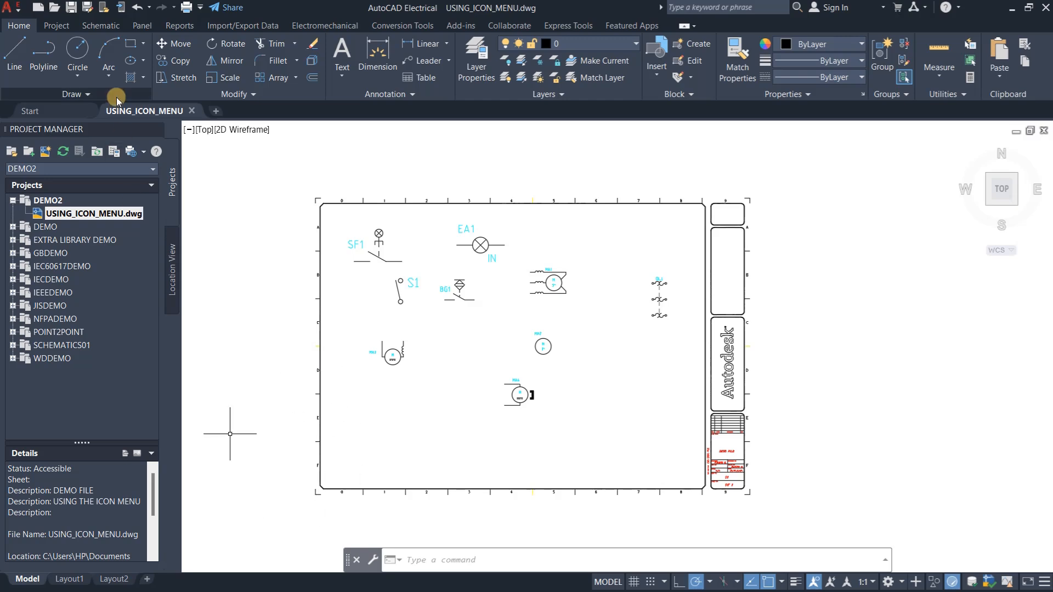
View the drawing in Layout1 with its page layout tools, and return to model space.
{"action": "left_click", "coordinate": [71, 578]}
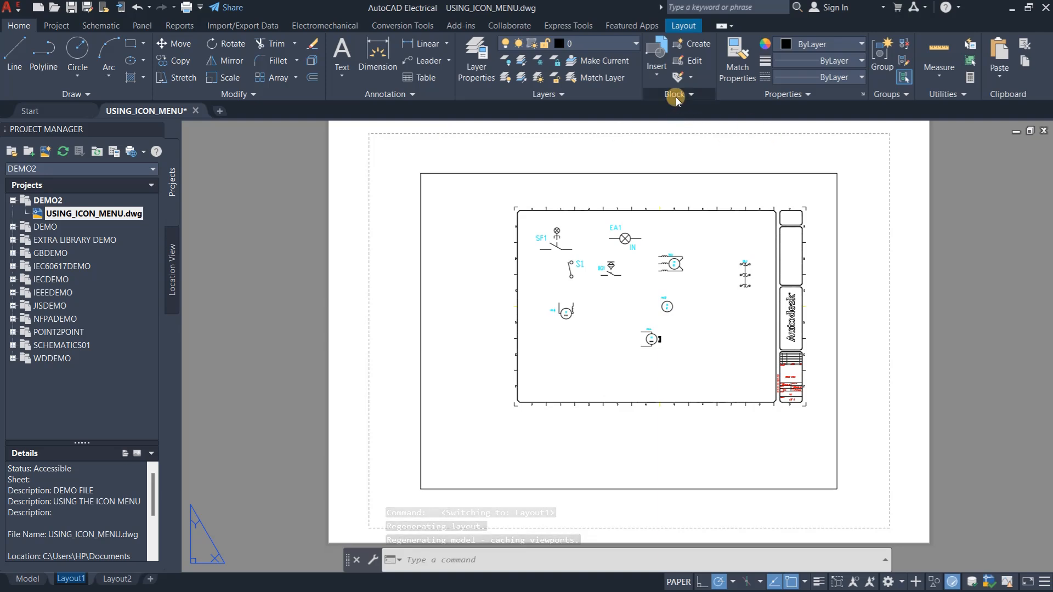
{"action": "left_click", "coordinate": [686, 26]}
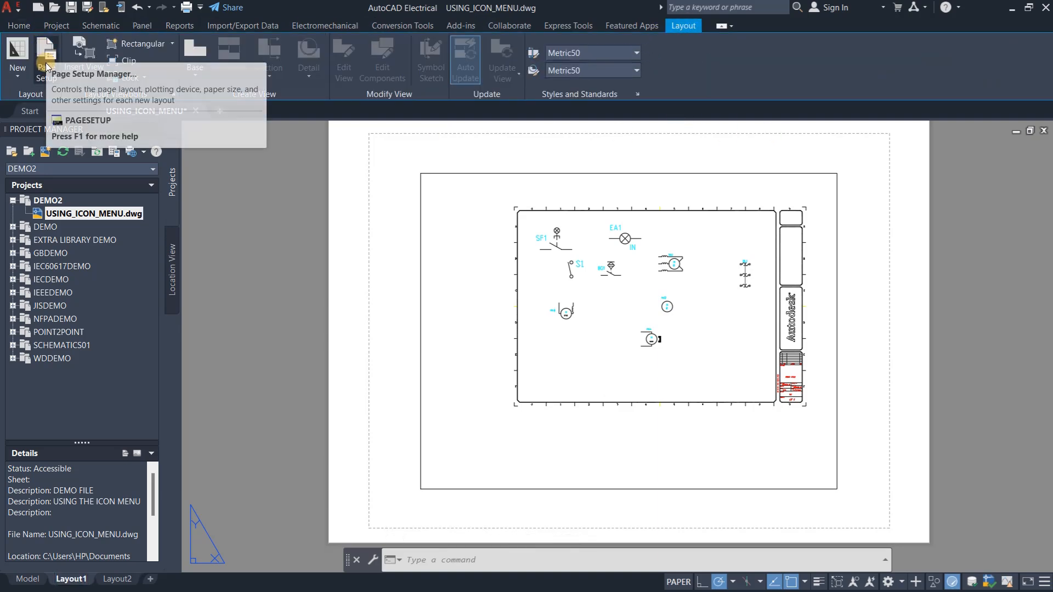
{"action": "left_click", "coordinate": [27, 580]}
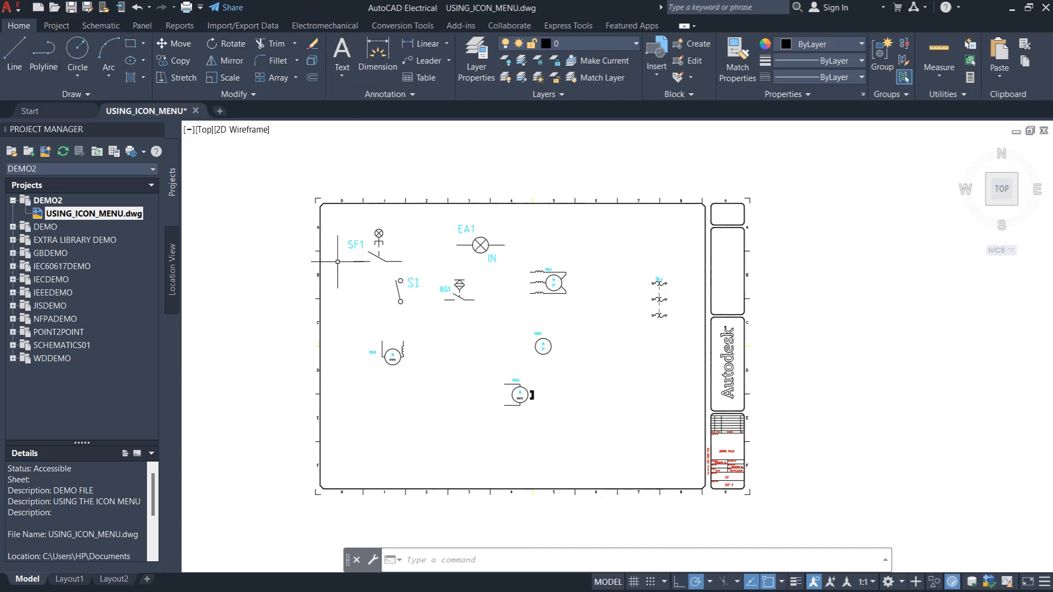
Start plotting the model with the DWG To PDF.pc3 plotter and ISO full bleed A4 (297.00 x 210.00 MM) paper.
{"action": "left_click", "coordinate": [186, 9]}
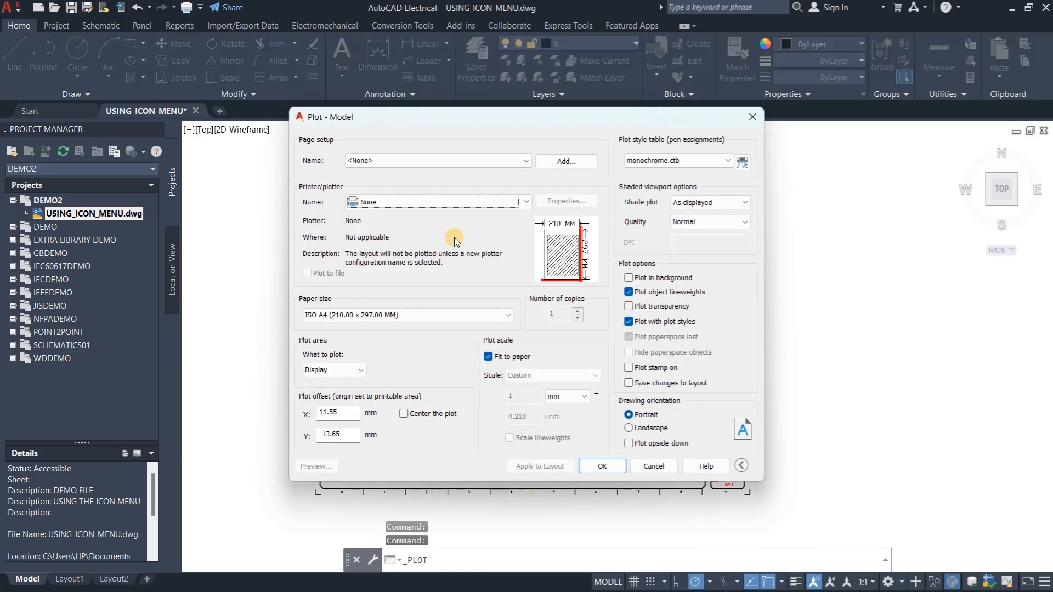
{"action": "left_click", "coordinate": [435, 202]}
{"action": "left_click", "coordinate": [437, 384]}
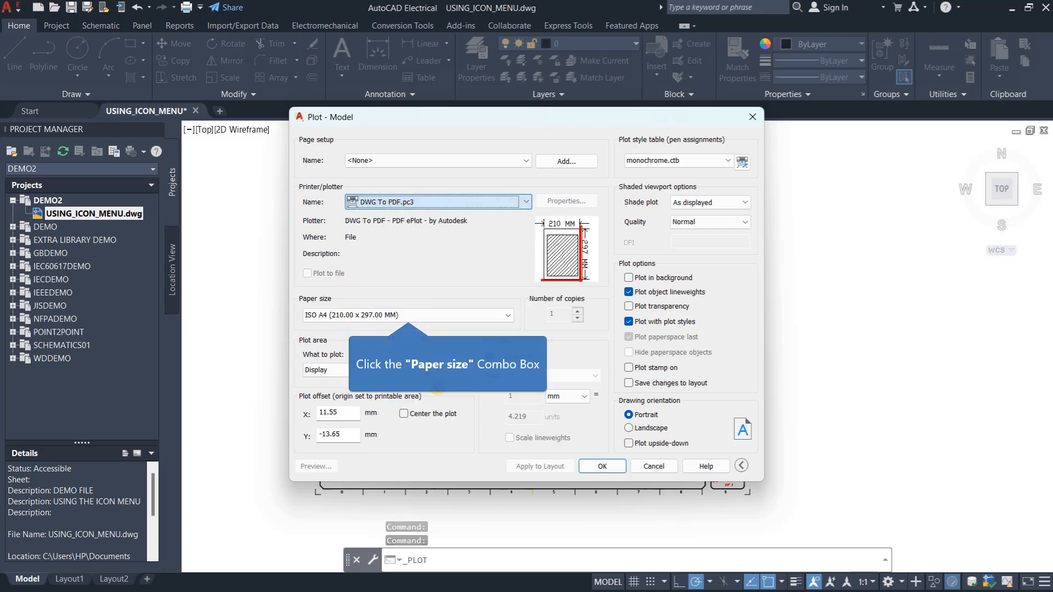
{"action": "left_click", "coordinate": [410, 316]}
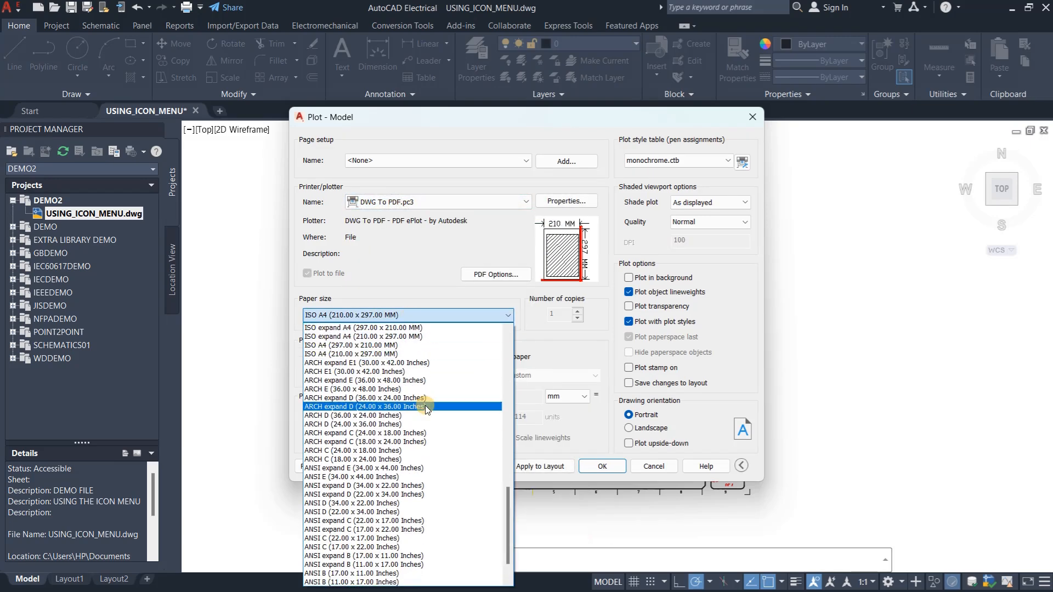
{"action": "scroll", "coordinate": [425, 406], "scroll_direction": "up", "scroll_amount": 5}
{"action": "scroll", "coordinate": [426, 409], "scroll_direction": "up", "scroll_amount": 9}
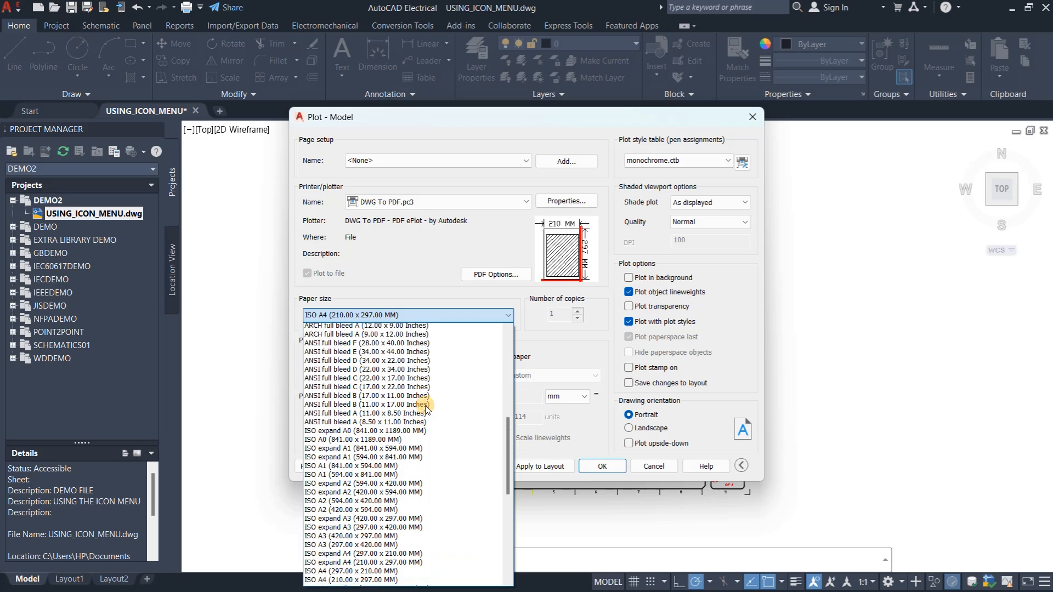
{"action": "scroll", "coordinate": [426, 409], "scroll_direction": "up", "scroll_amount": 7}
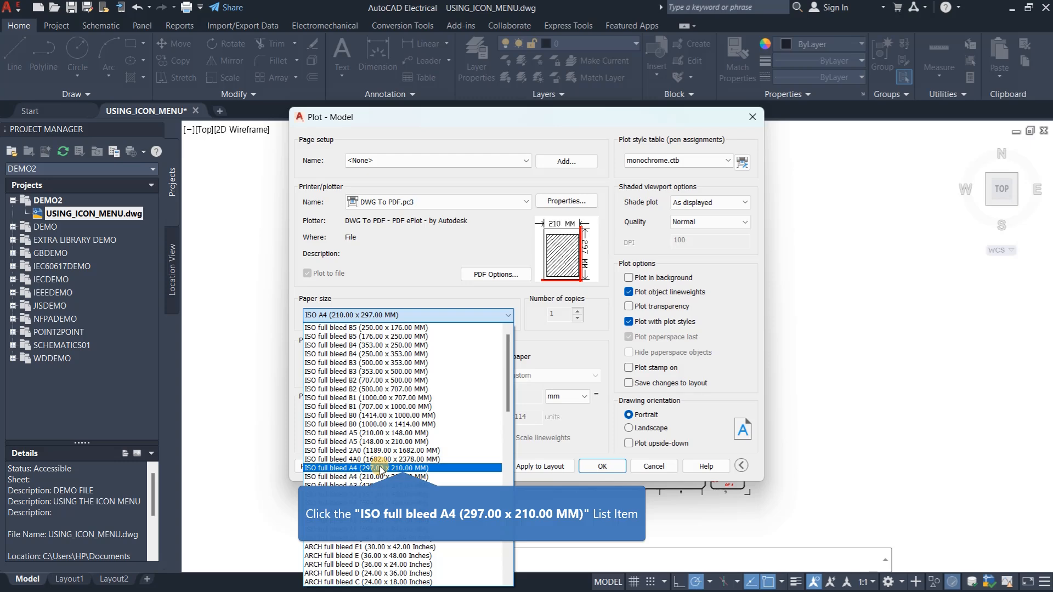
{"action": "left_click", "coordinate": [381, 468]}
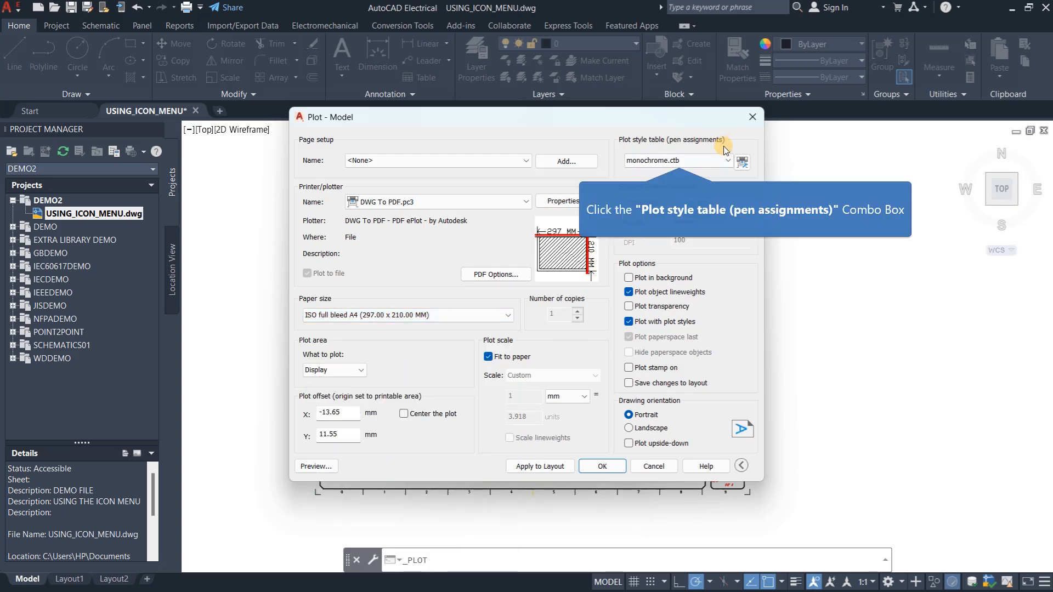
Assign the Screening 100%.ctb plot style table to all layouts and set the drawing orientation to Landscape.
{"action": "left_click", "coordinate": [699, 160]}
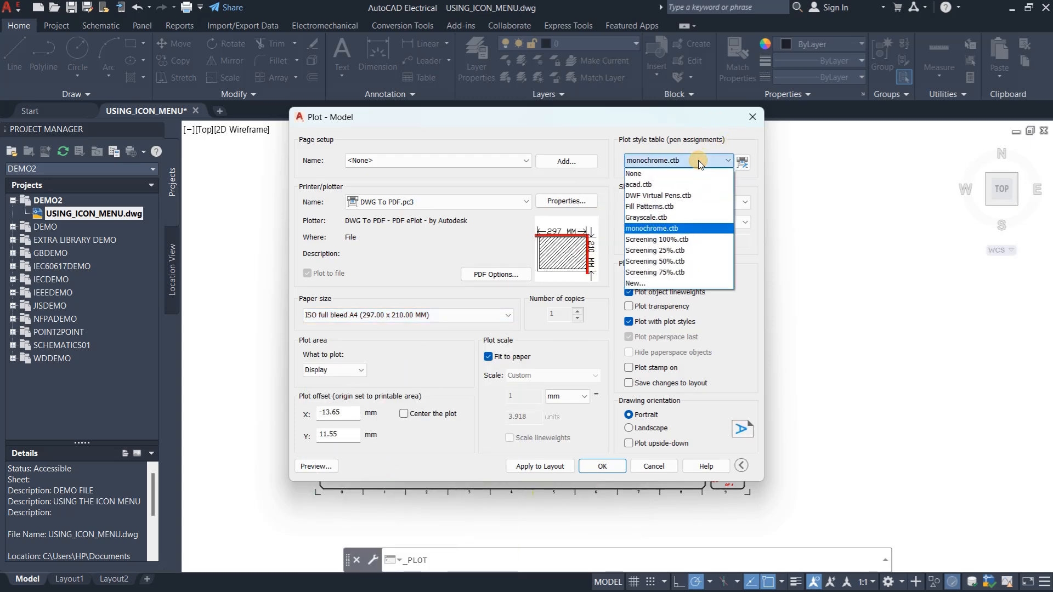
{"action": "left_click", "coordinate": [686, 240]}
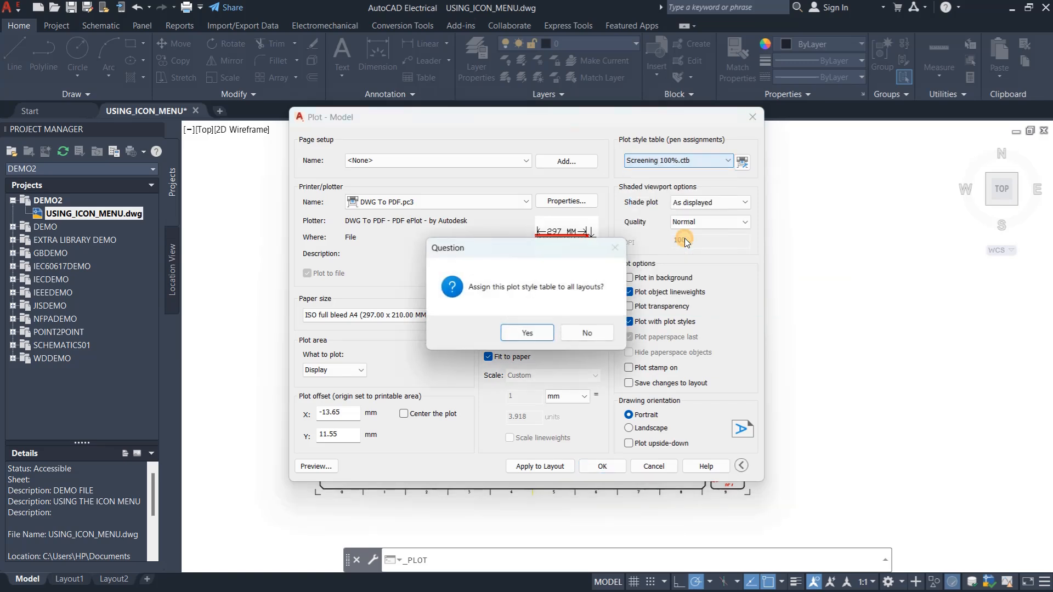
{"action": "left_click", "coordinate": [527, 334]}
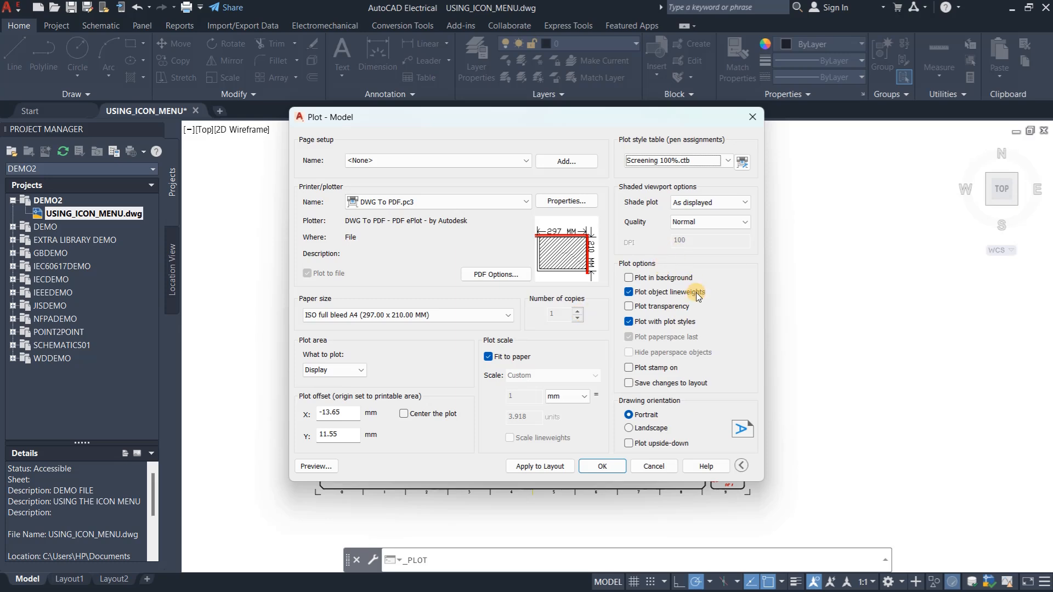
{"action": "double_click", "coordinate": [645, 429]}
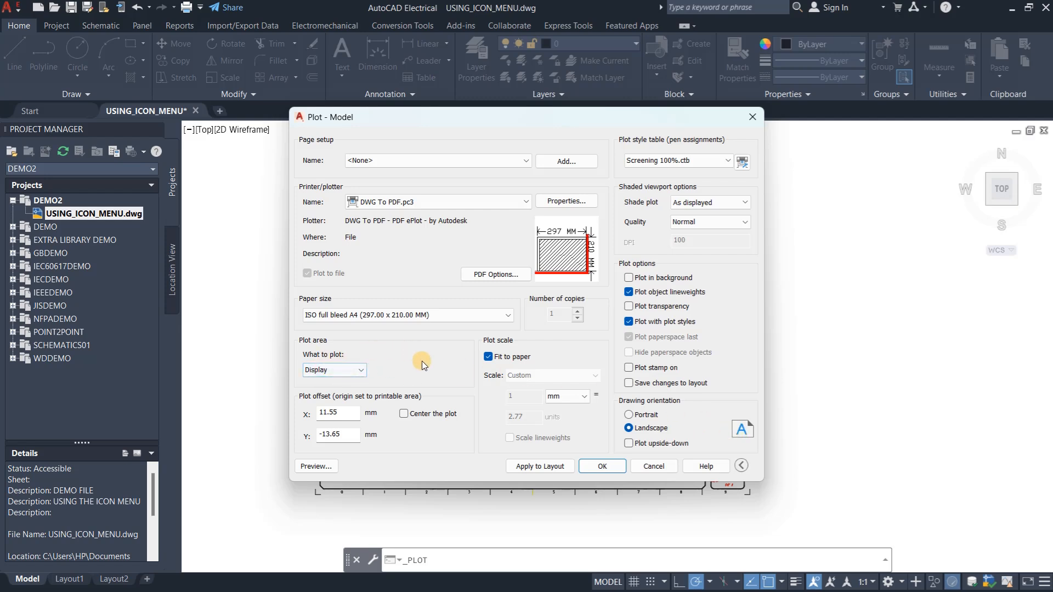
Define the plot area as a window around the outer corners of the sheet border, and center the plot.
{"action": "left_click", "coordinate": [360, 370]}
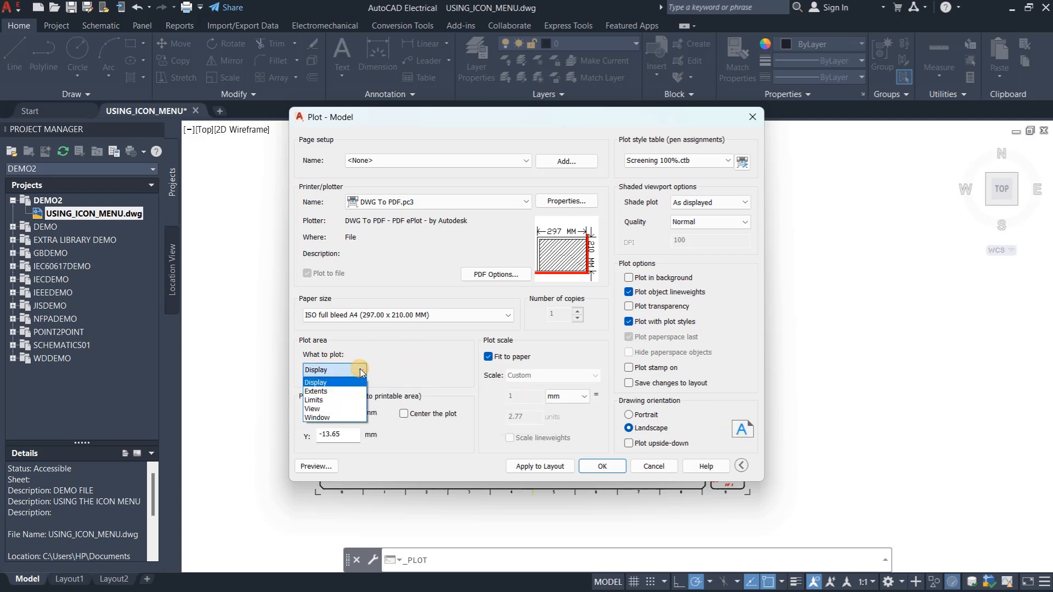
{"action": "left_click", "coordinate": [336, 417]}
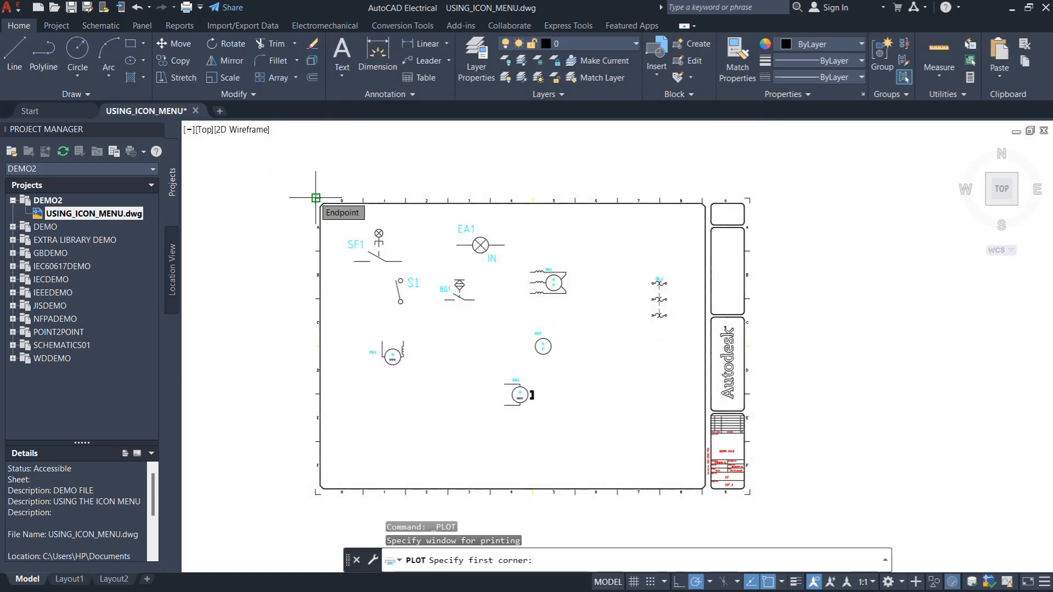
{"action": "left_click", "coordinate": [316, 198]}
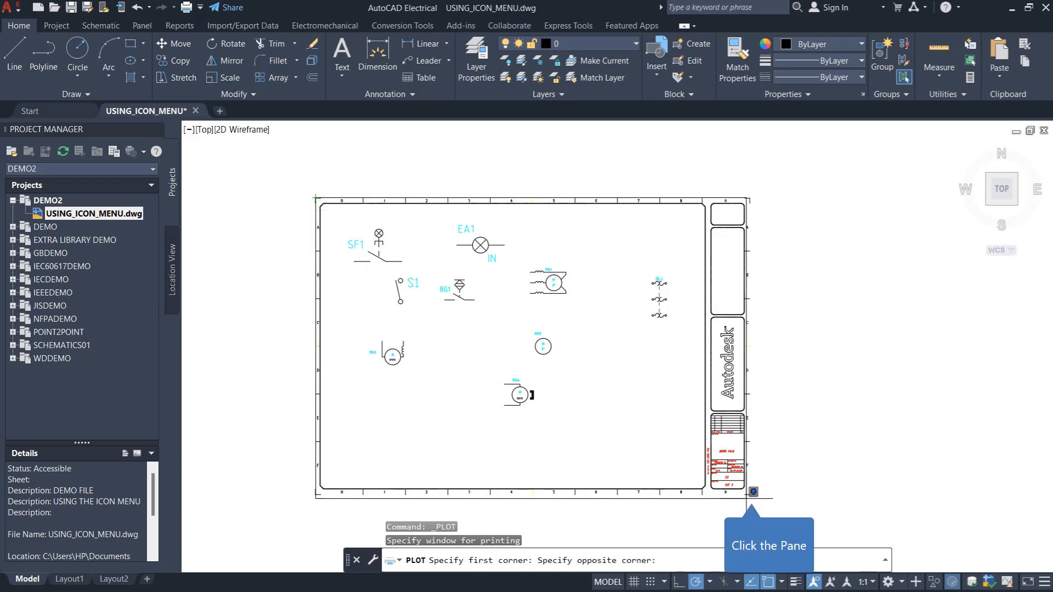
{"action": "left_click", "coordinate": [753, 494]}
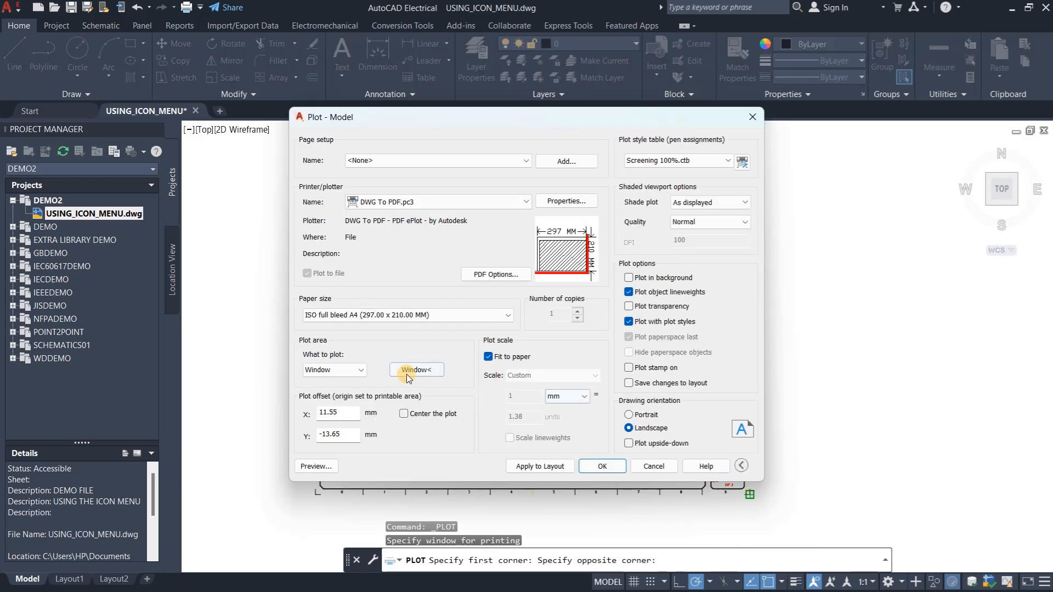
{"action": "left_click", "coordinate": [403, 414]}
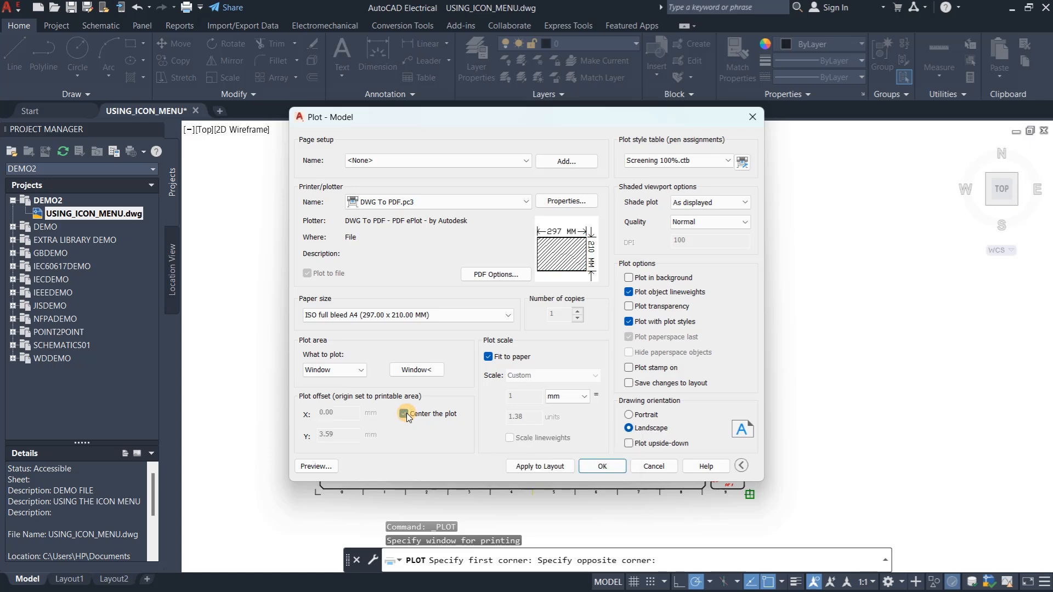
Preview the plot and examine the title block close up and the full sheet.
{"action": "left_click", "coordinate": [317, 466]}
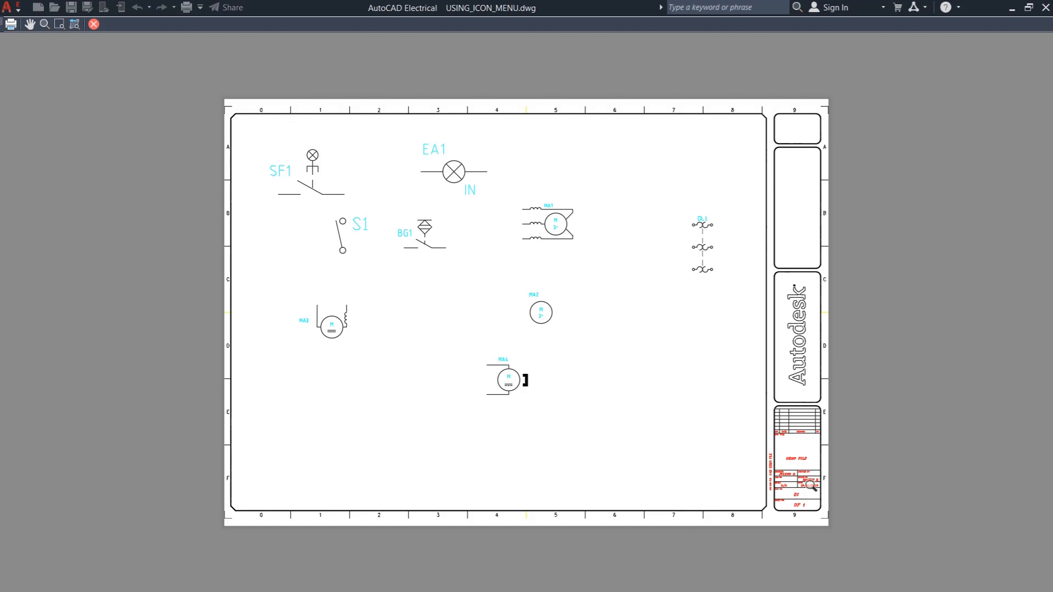
{"action": "scroll", "coordinate": [814, 497], "scroll_direction": "up", "scroll_amount": 8}
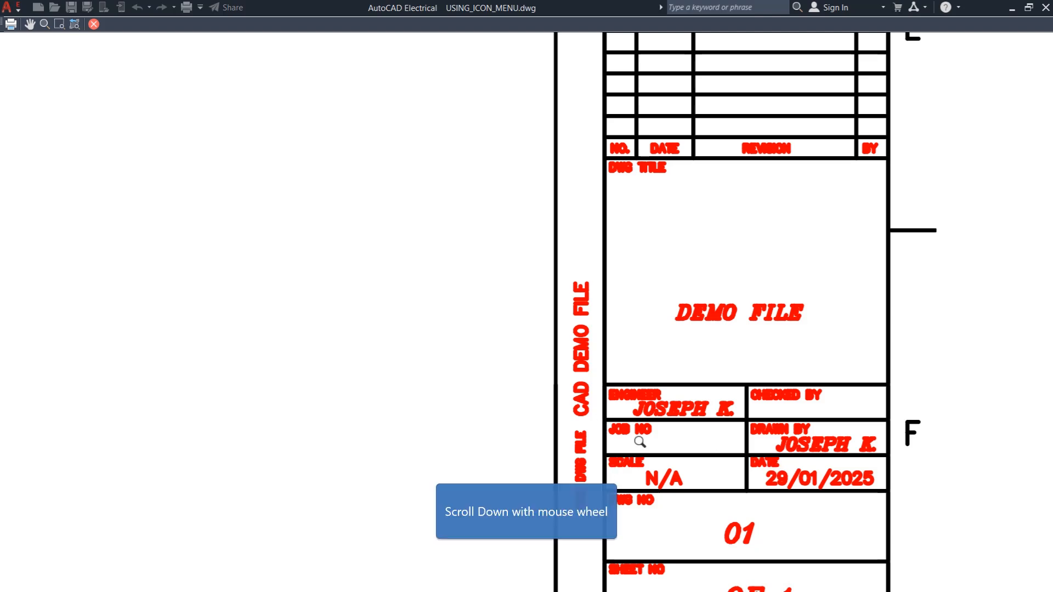
{"action": "scroll", "coordinate": [675, 417], "scroll_direction": "down", "scroll_amount": 8}
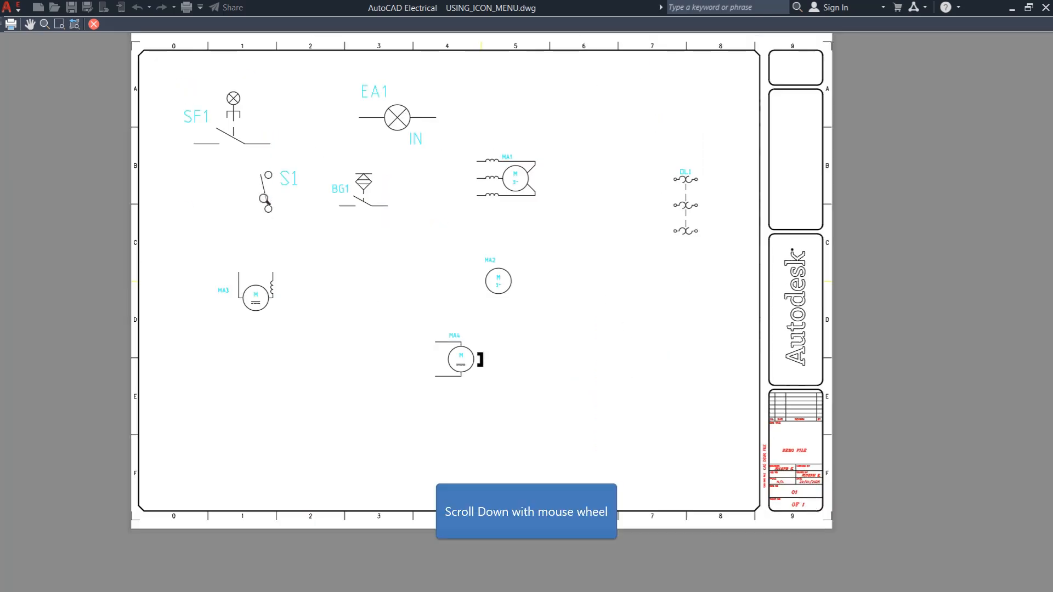
{"action": "scroll", "coordinate": [400, 322], "scroll_direction": "down", "scroll_amount": 2}
{"action": "scroll", "coordinate": [393, 251], "scroll_direction": "up", "scroll_amount": 1}
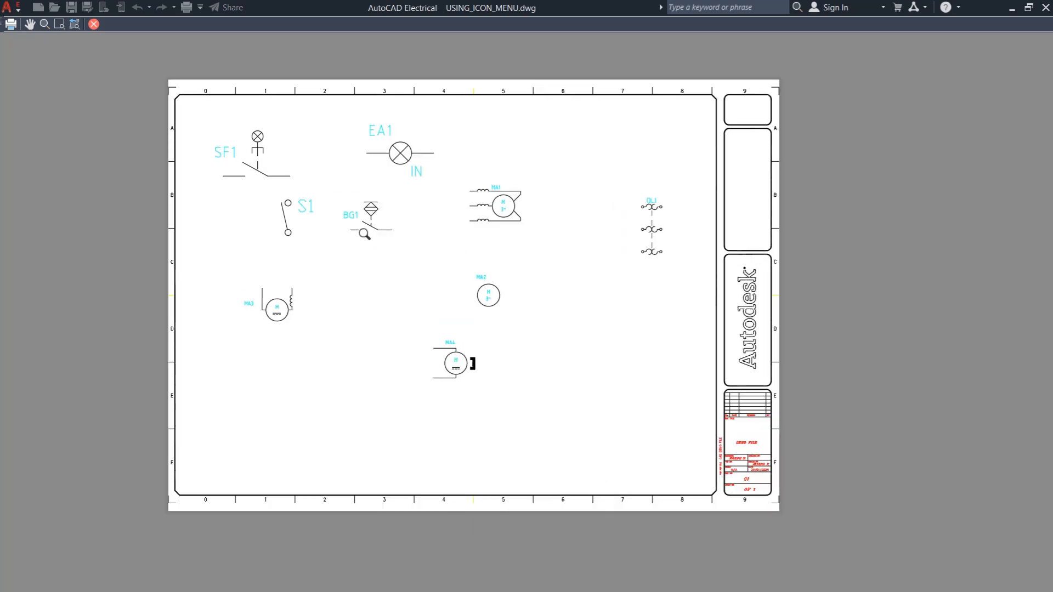
Plot the previewed sheet and save it as USING_ICON_MENU-Model.pdf in the MEGAsync\TUT\ACAD ELEC folder.
{"action": "left_click", "coordinate": [12, 25]}
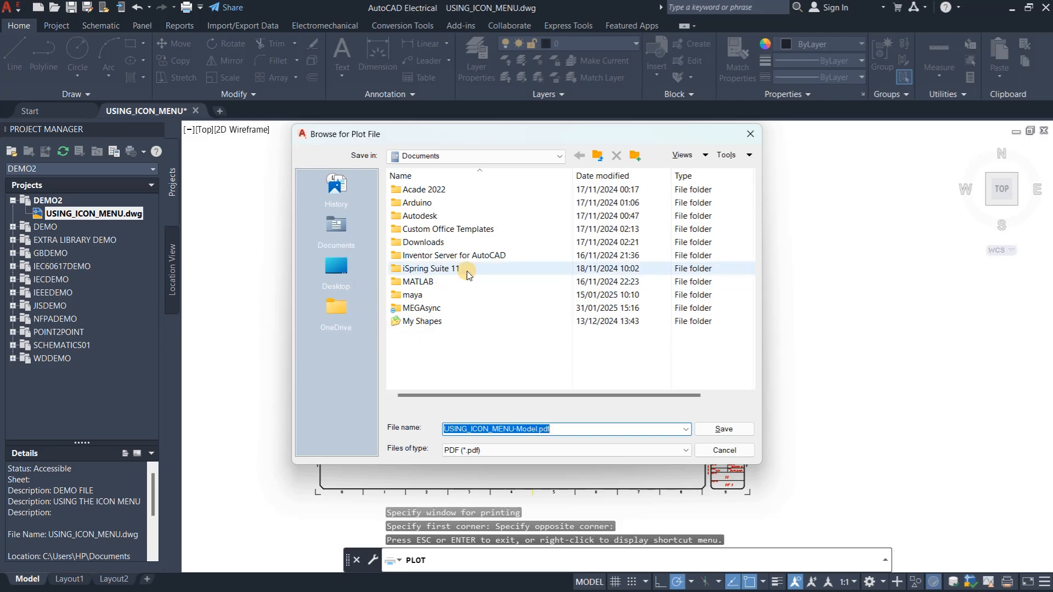
{"action": "double_click", "coordinate": [433, 309]}
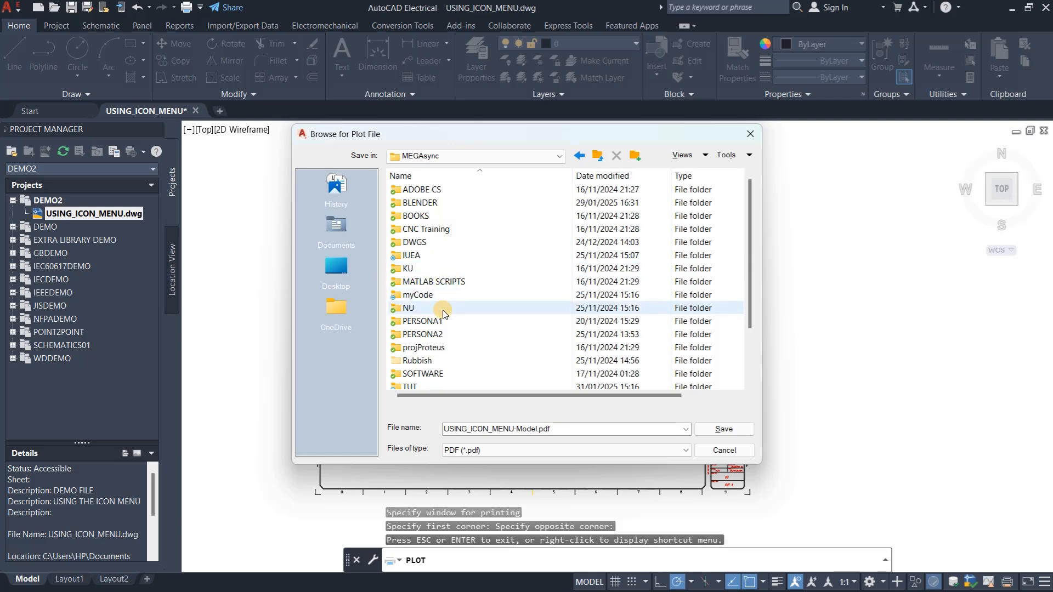
{"action": "double_click", "coordinate": [429, 384]}
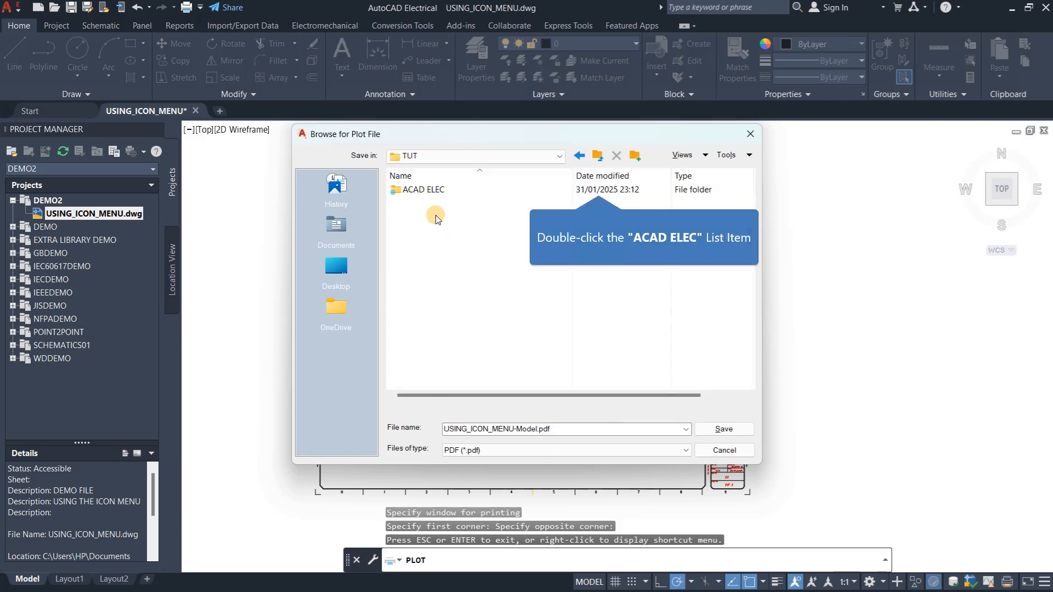
{"action": "double_click", "coordinate": [435, 189]}
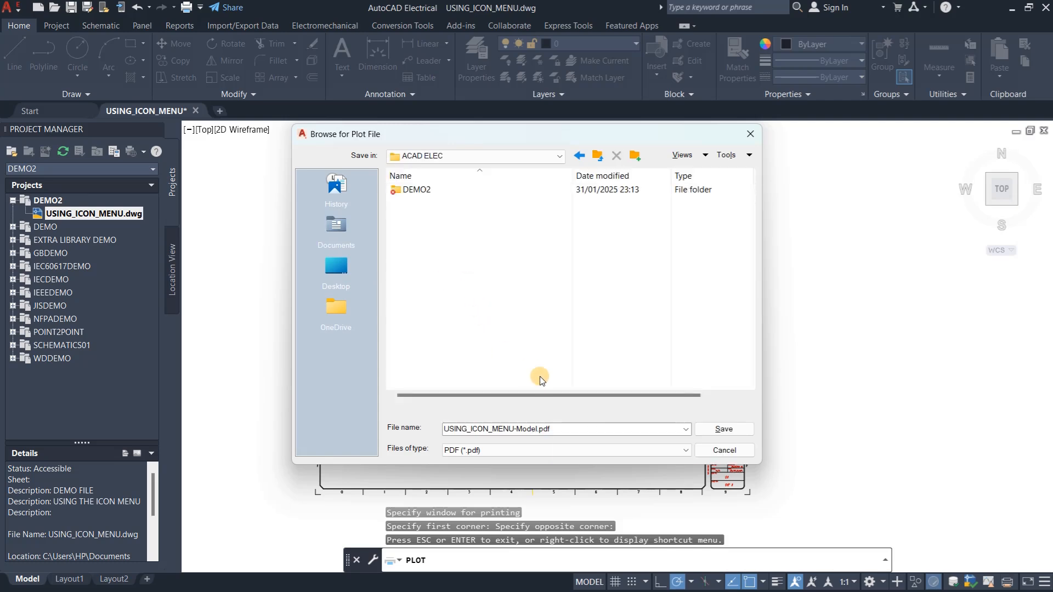
{"action": "left_click", "coordinate": [723, 429]}
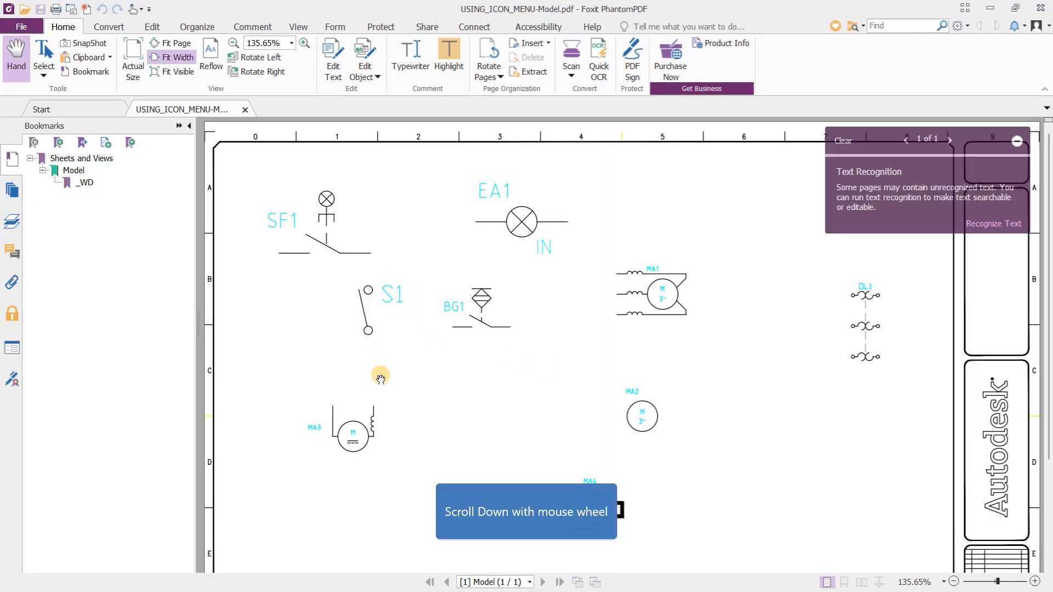
Examine the schematic components and the title block in the plotted PDF.
{"action": "scroll", "coordinate": [428, 345], "scroll_direction": "down", "scroll_amount": 5}
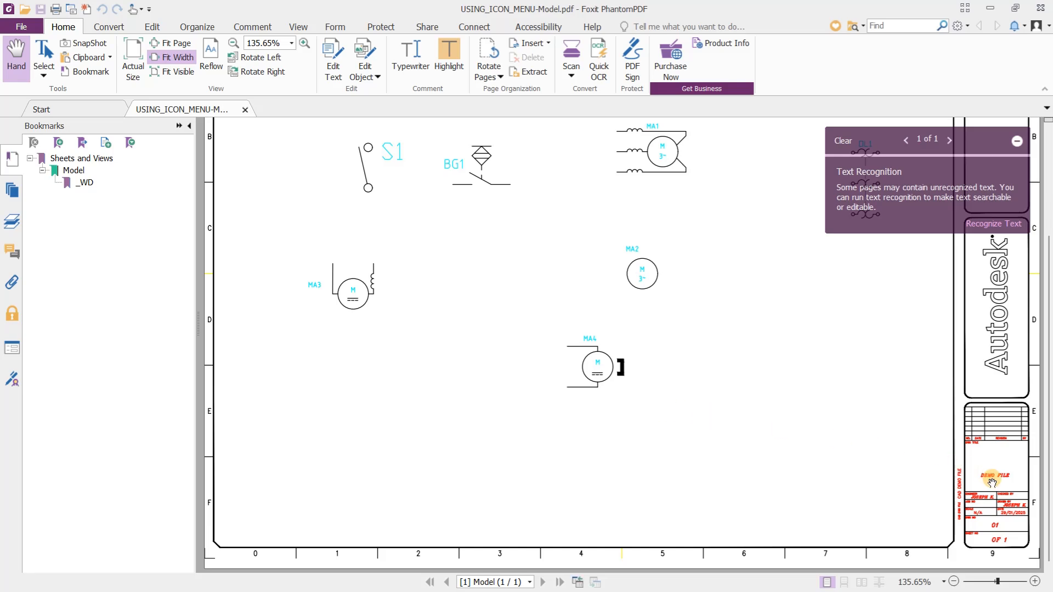
{"action": "scroll", "coordinate": [1000, 497], "scroll_direction": "up", "scroll_amount": 1, "text": "ctrl"}
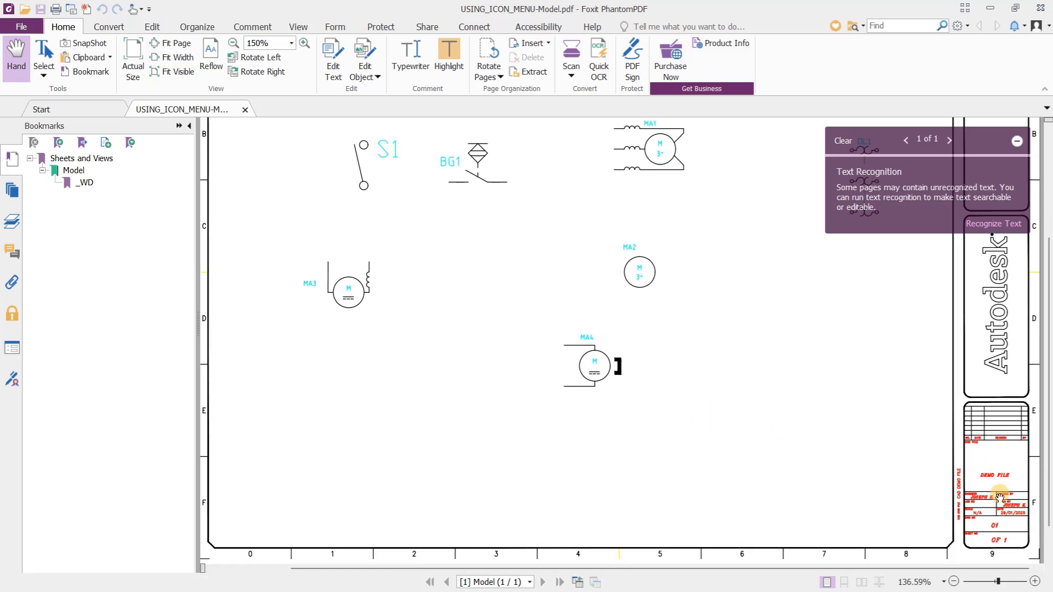
{"action": "scroll", "coordinate": [999, 497], "scroll_direction": "up", "scroll_amount": 4, "text": "ctrl"}
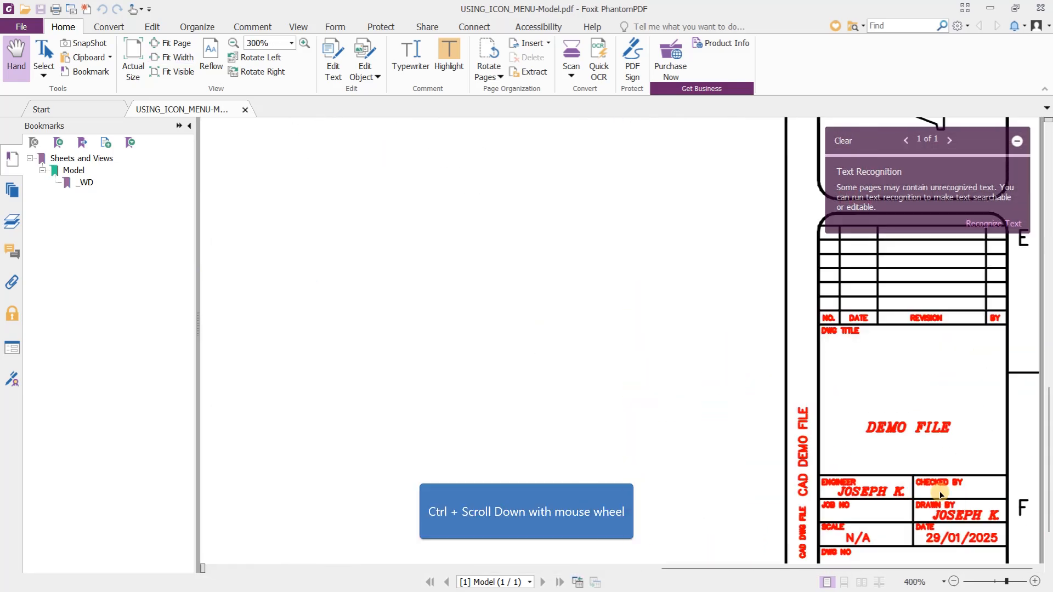
Switch from the plotted PDF back to AutoCAD Electrical and examine the drawing in Layout1, ending in model space.
{"action": "scroll", "coordinate": [941, 495], "scroll_direction": "down", "scroll_amount": 5, "text": "ctrl"}
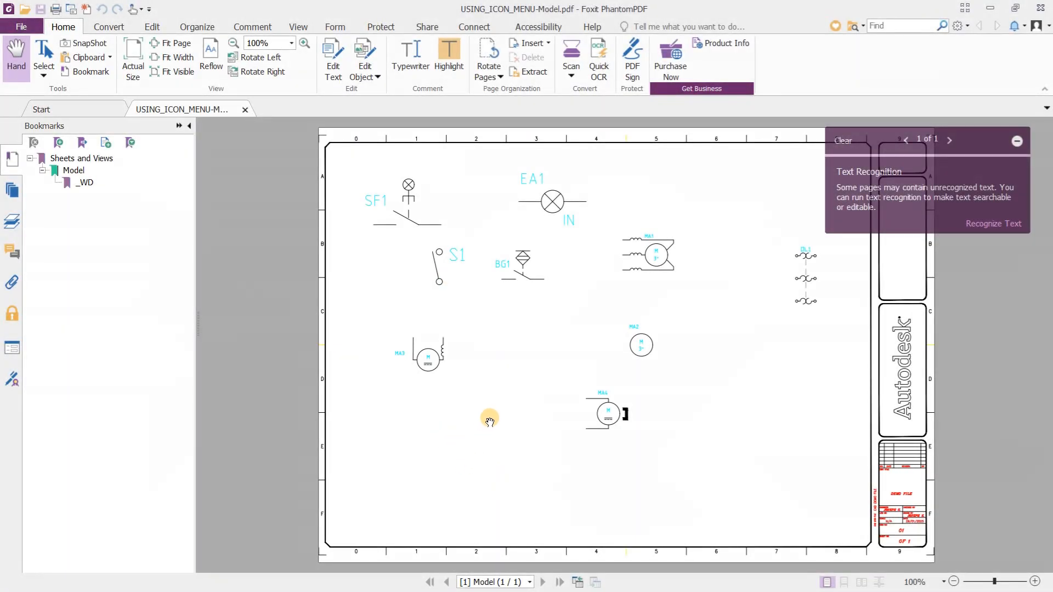
{"action": "key", "text": "alt+Tab"}
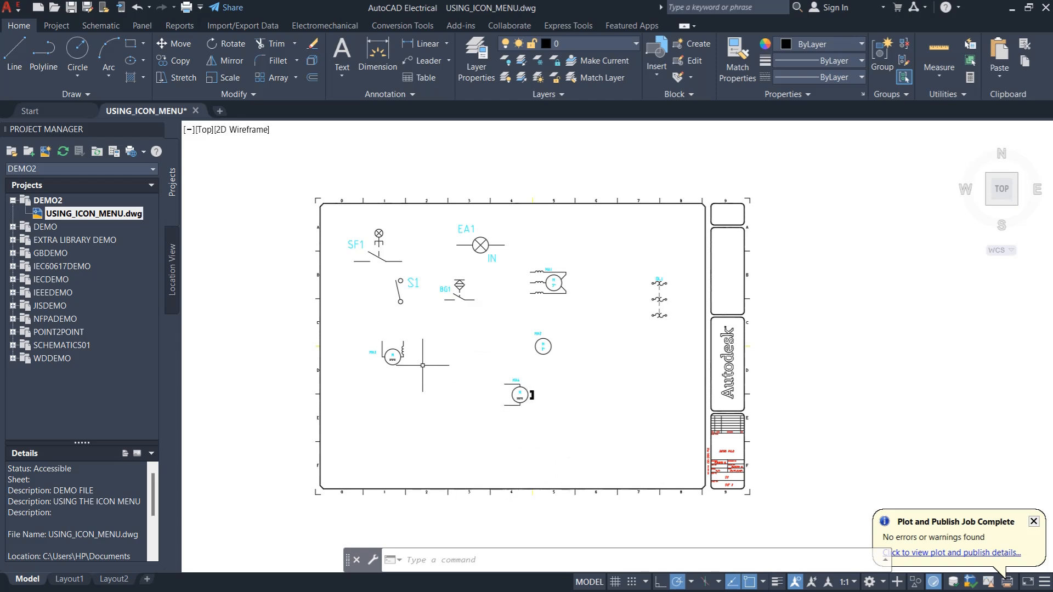
{"action": "left_click", "coordinate": [82, 580]}
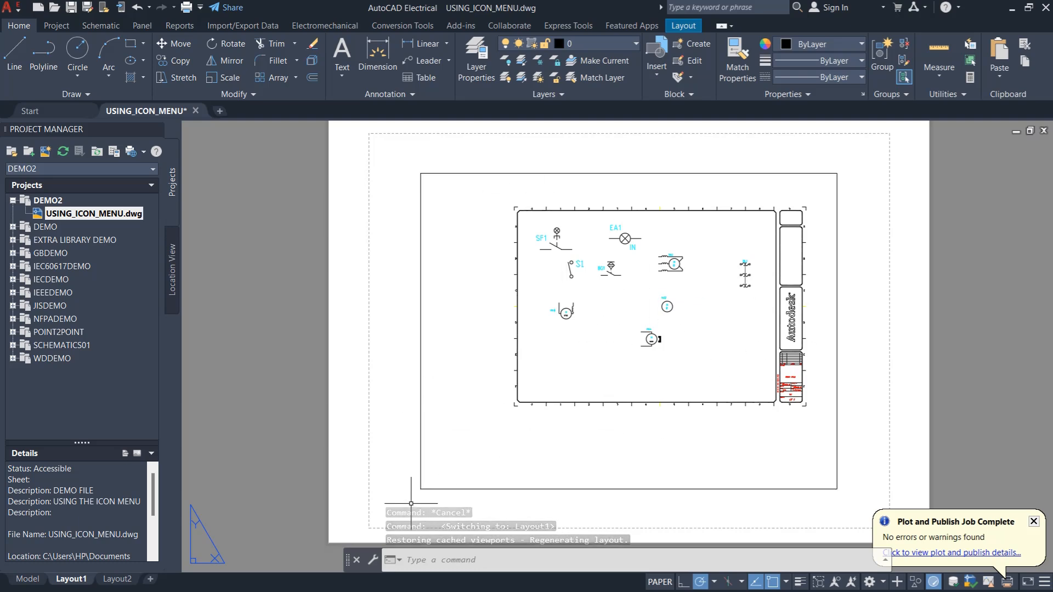
{"action": "left_click", "coordinate": [684, 26]}
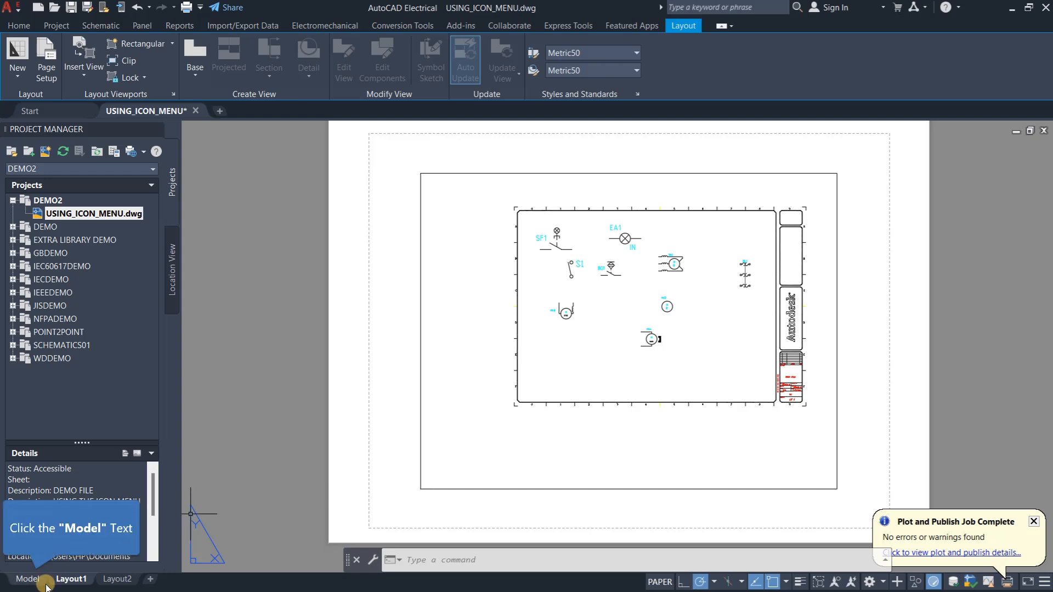
{"action": "left_click", "coordinate": [27, 579]}
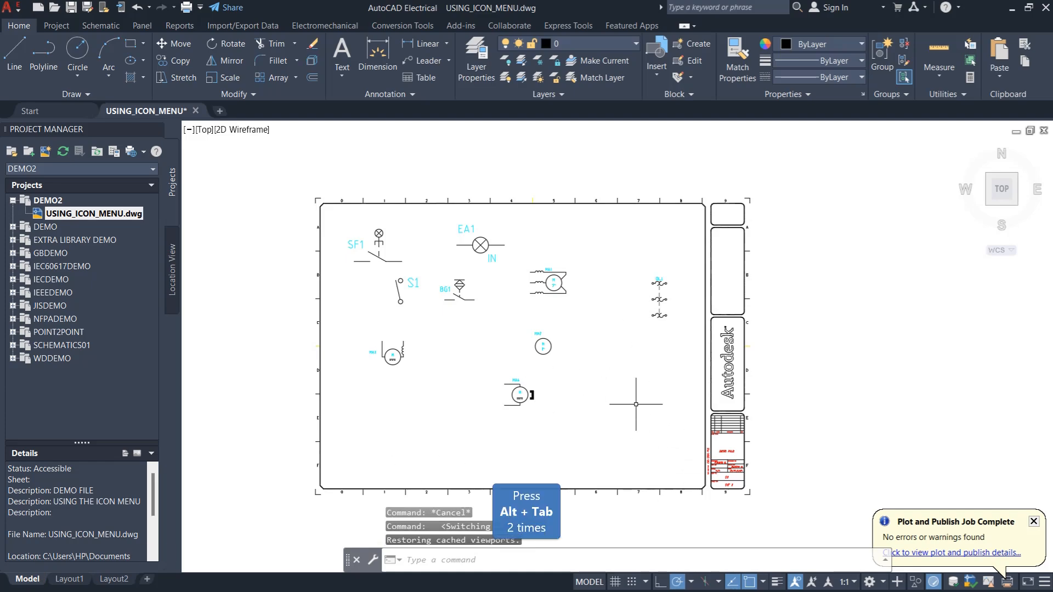
{"action": "key", "text": "alt+Tab"}
{"action": "key", "text": "alt+Tab"}
{"action": "key", "text": "Right"}
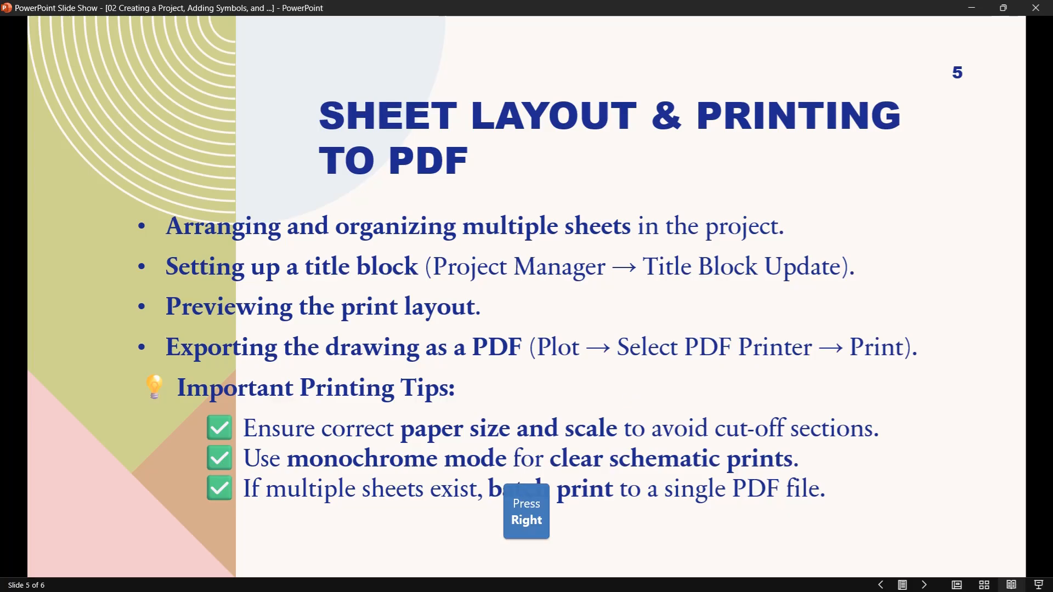
{"action": "key", "text": "Right"}
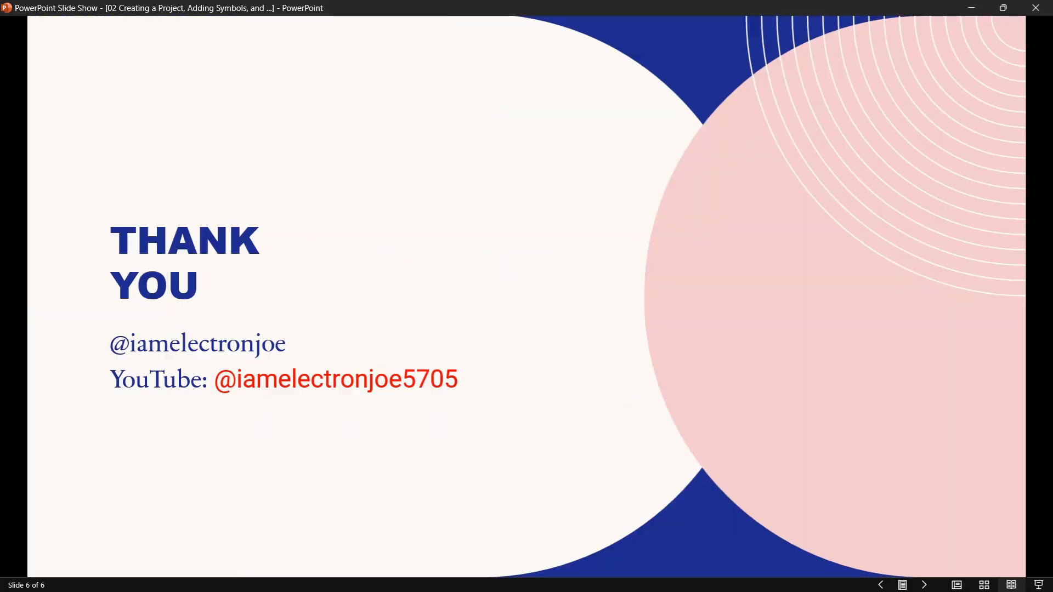